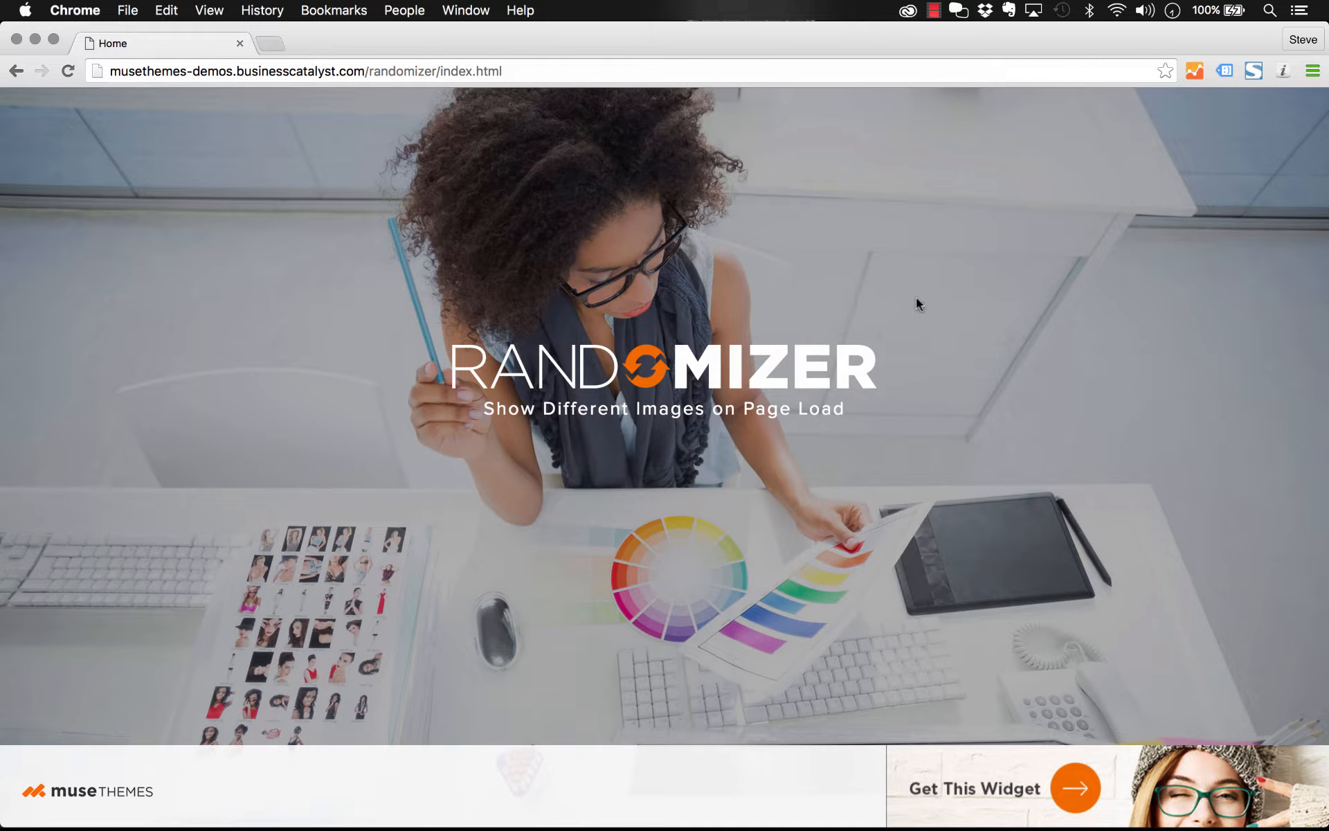
Step: Reload the Randomizer demo page several times to check how the hero and banner images change on page load
right_click(895, 255)
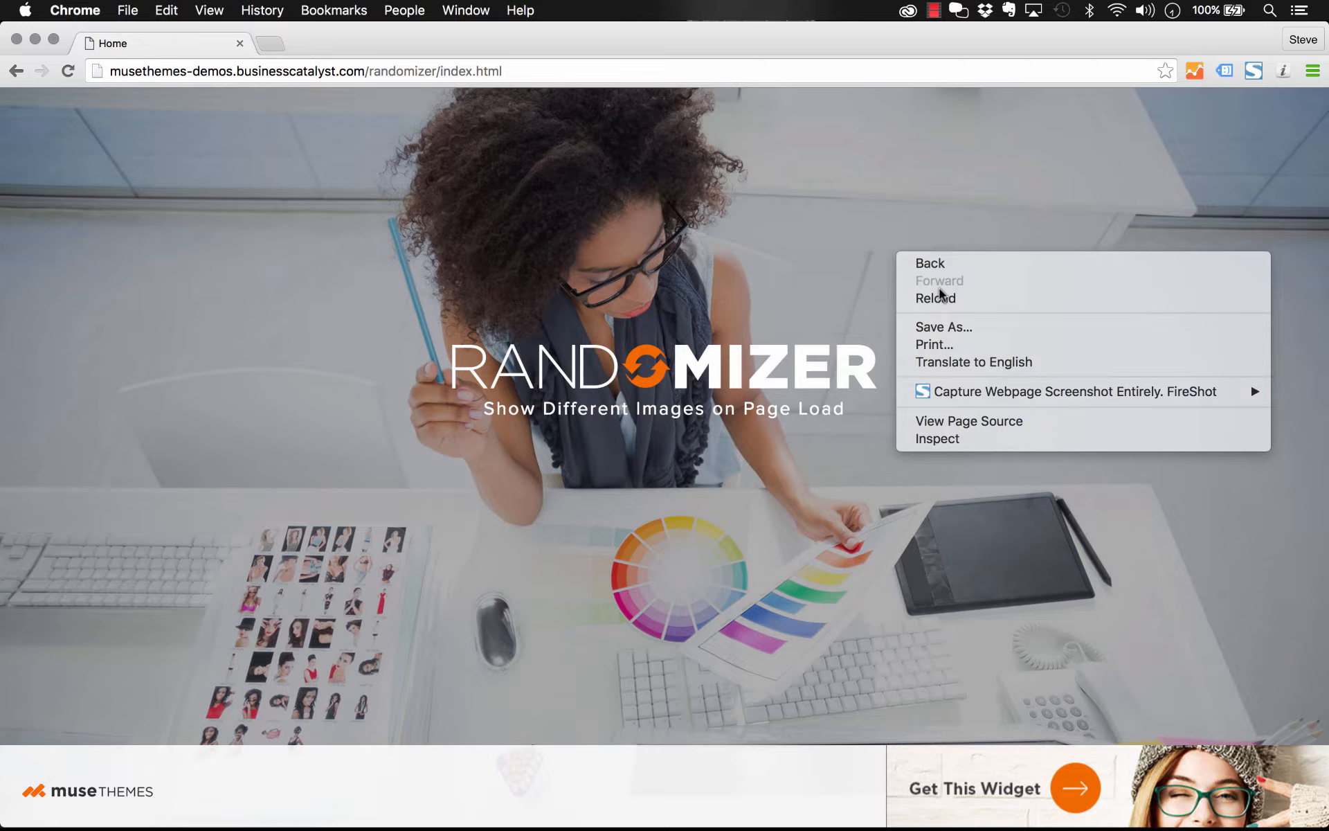
left_click(906, 195)
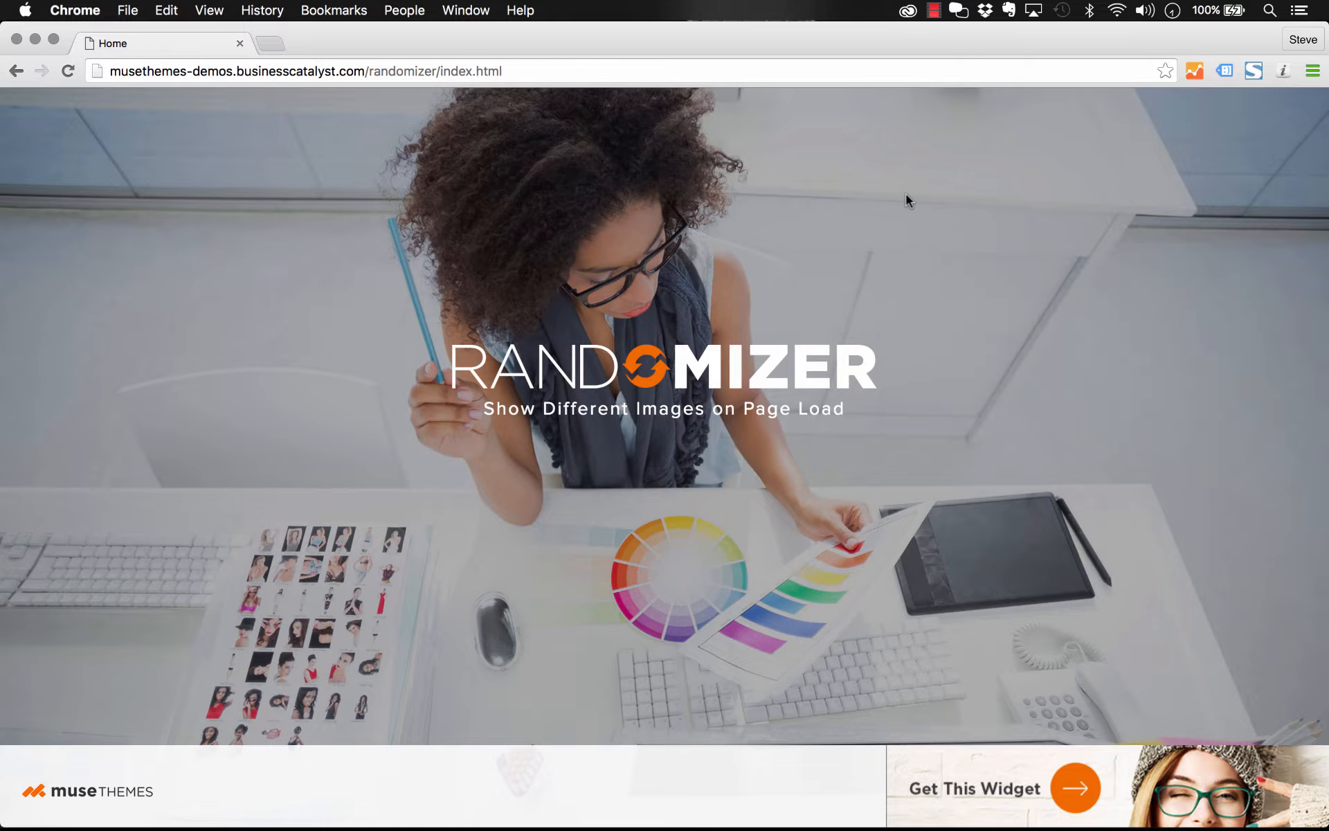
key("super+r")
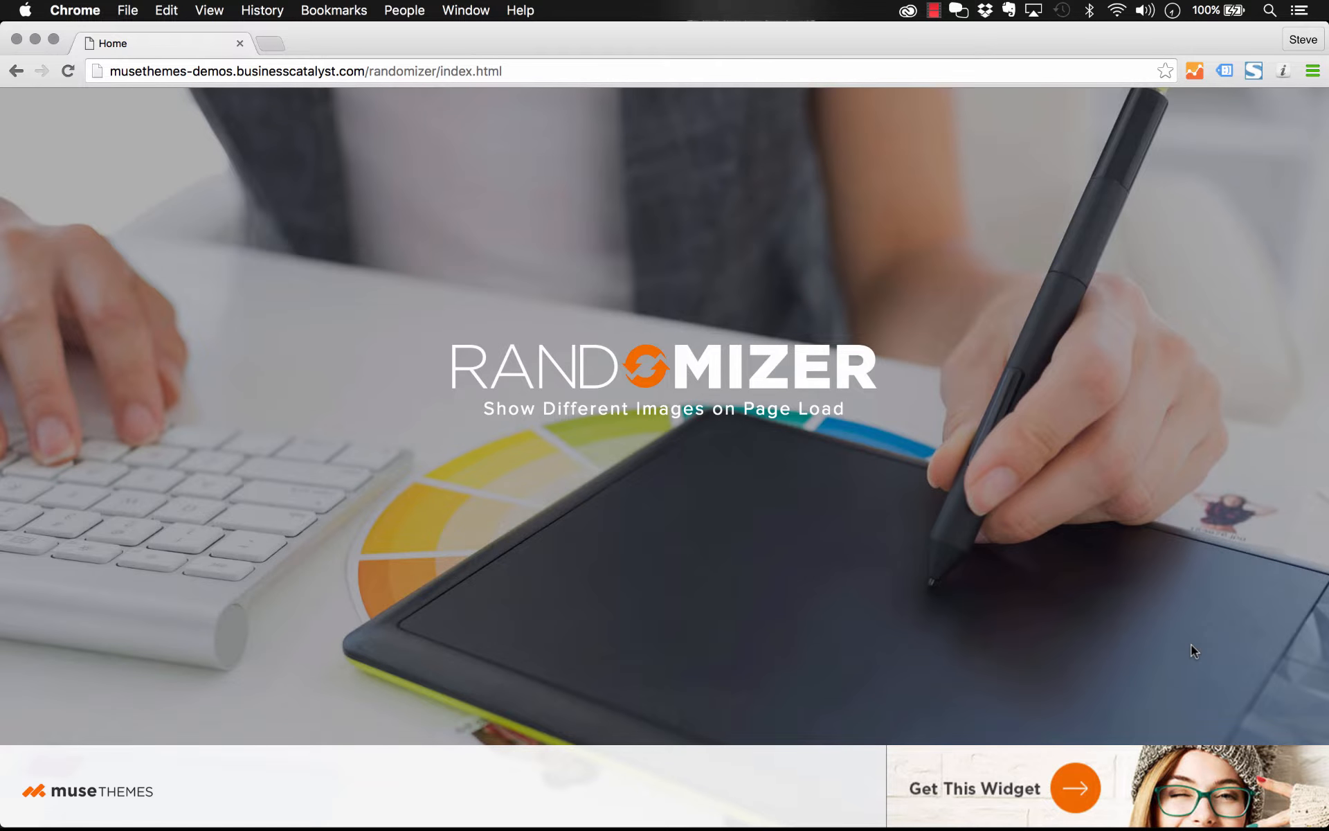
key("super+r")
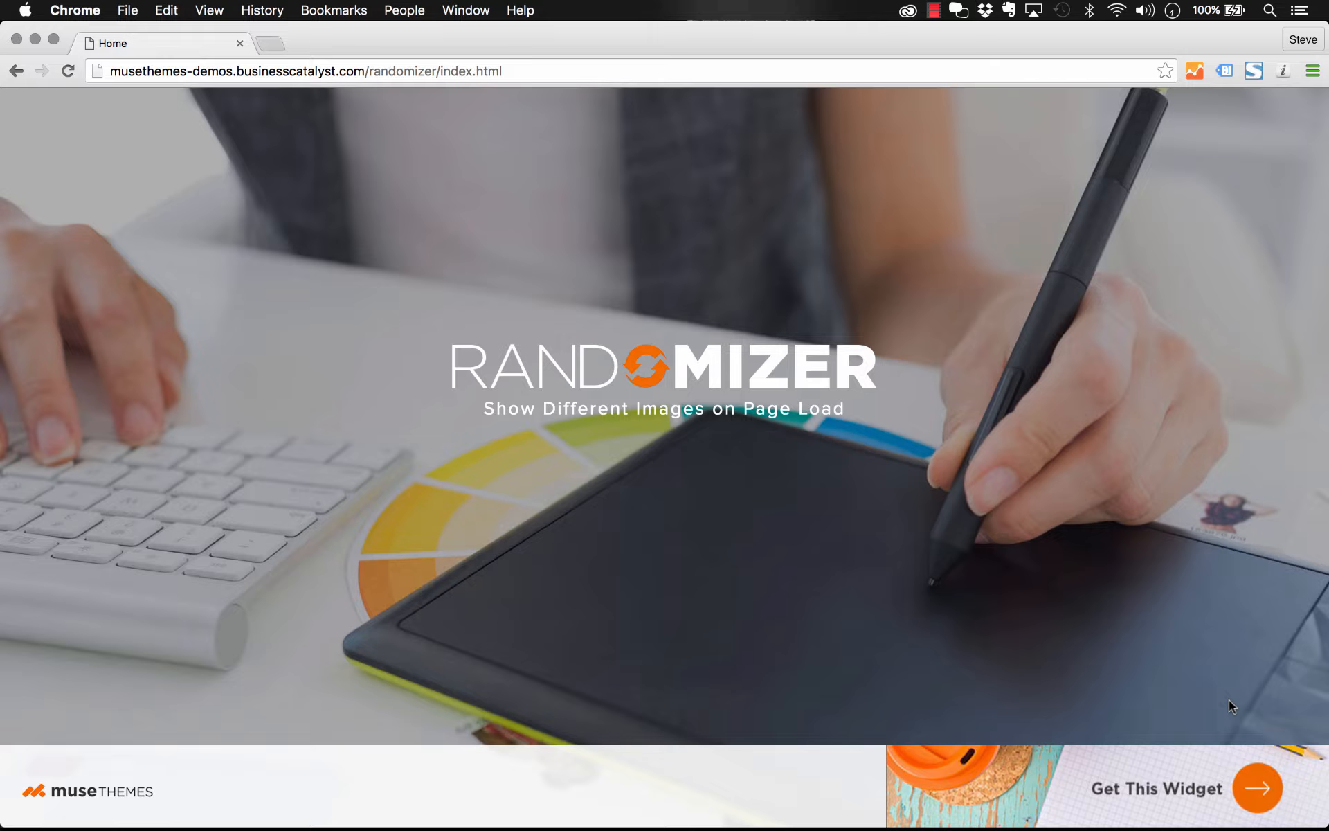
key("super+r")
key("super+r")
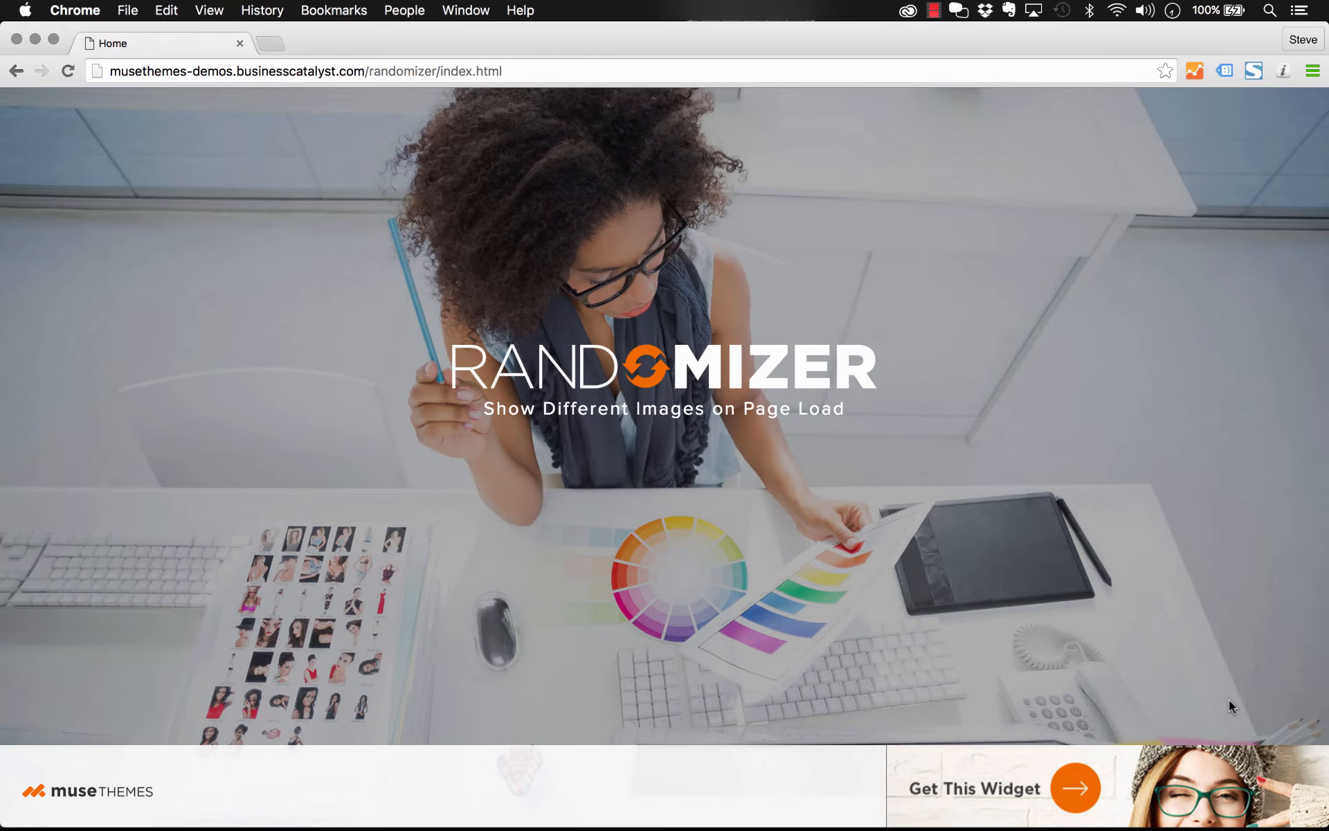
key("super+r")
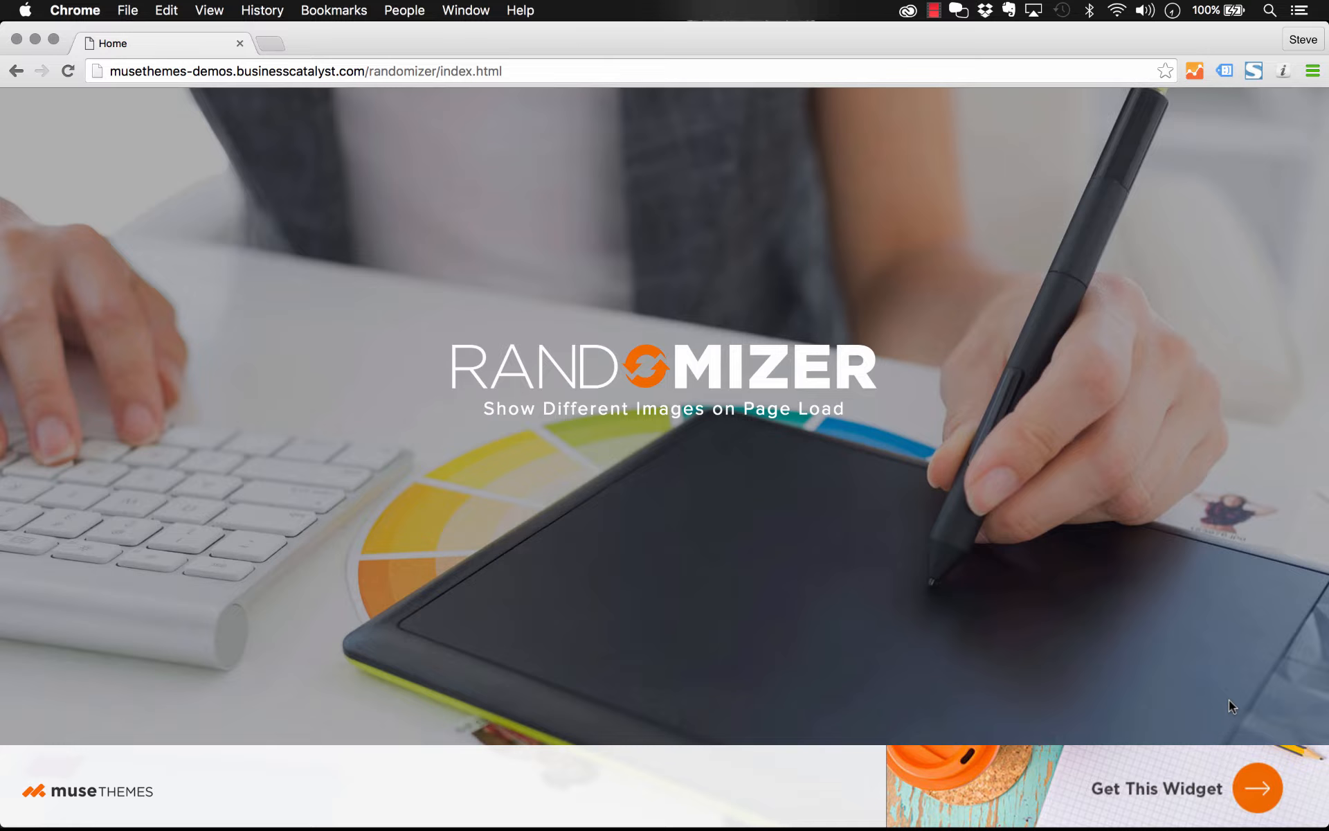
key("super+r")
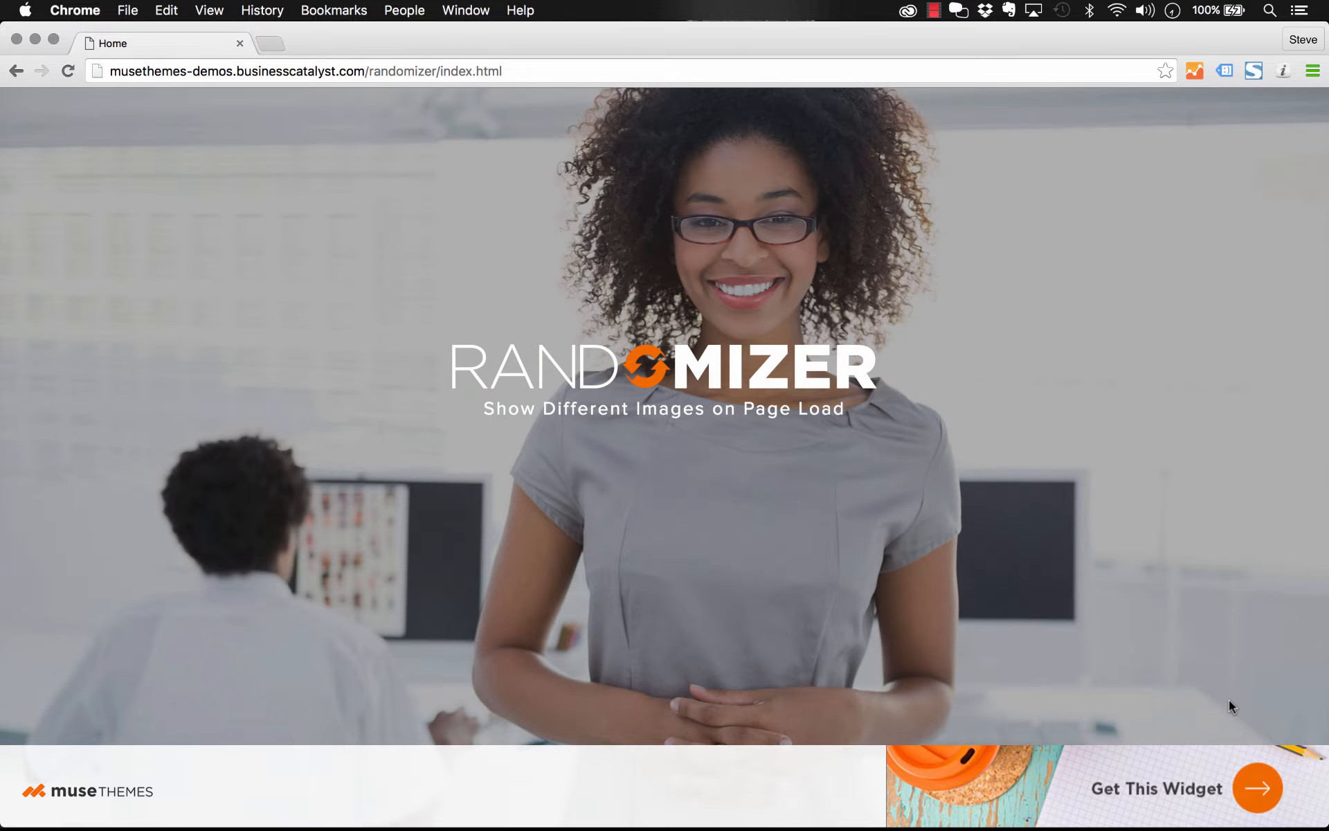
key("super+r")
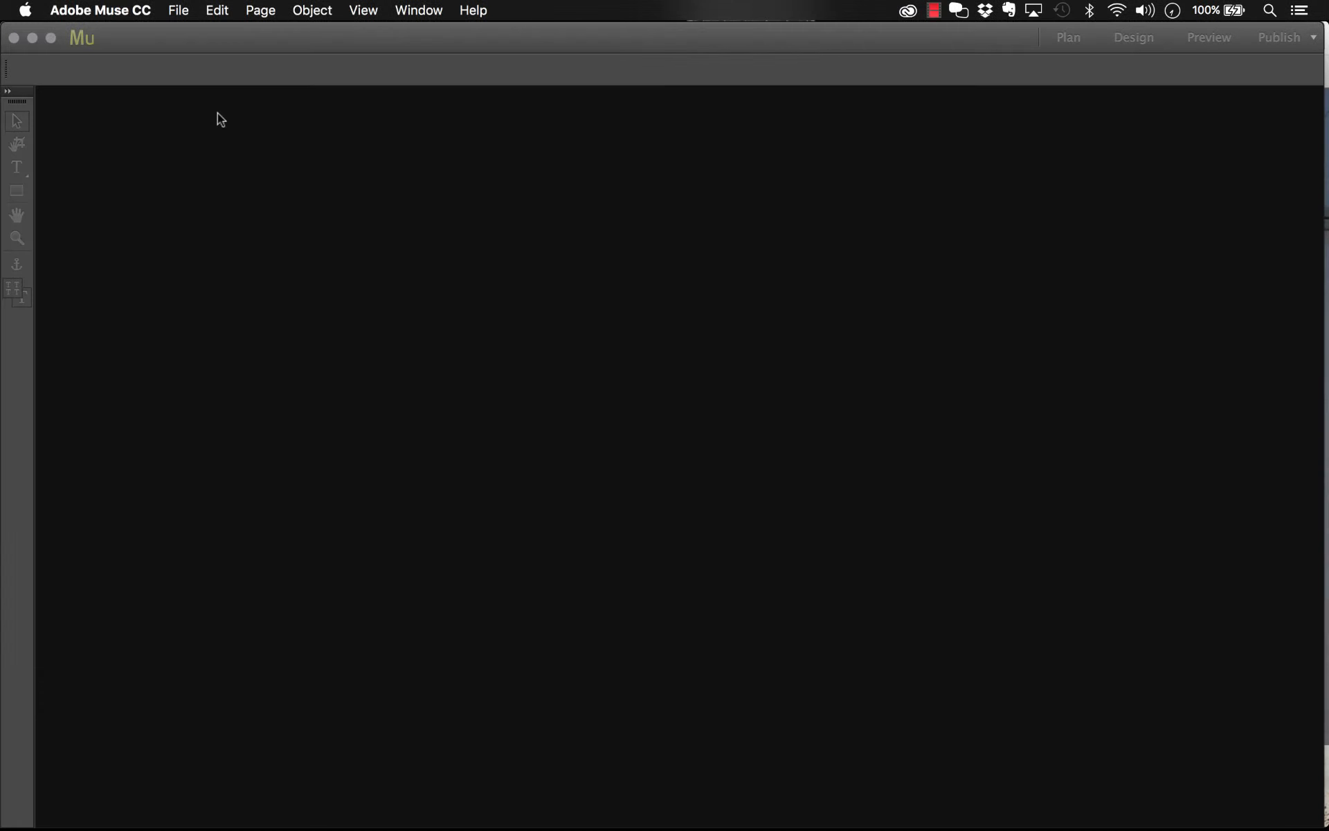
Step: Switch to Adobe Muse, create a new one-column fluid-width site with a maximum page width of 960, and open its Home page
left_click(179, 10)
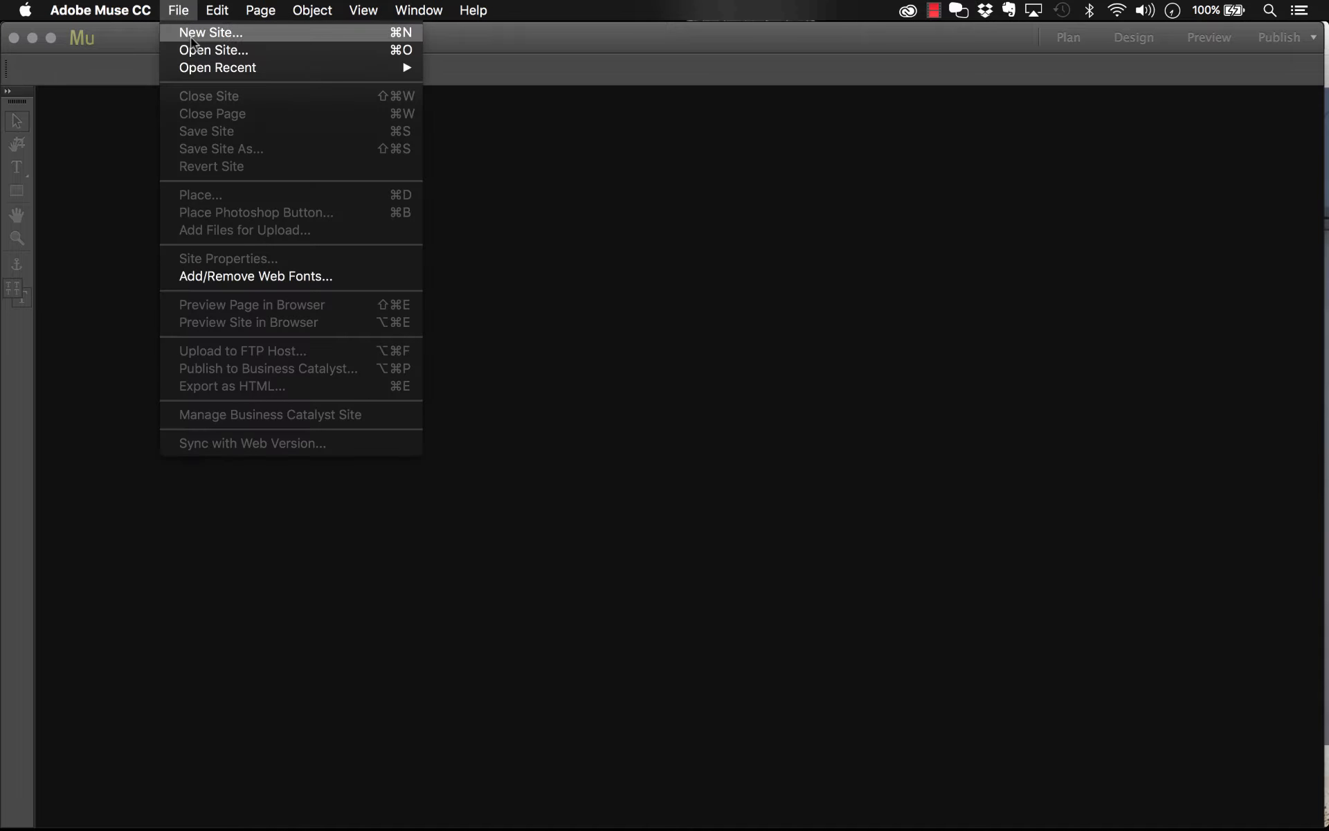
left_click(192, 40)
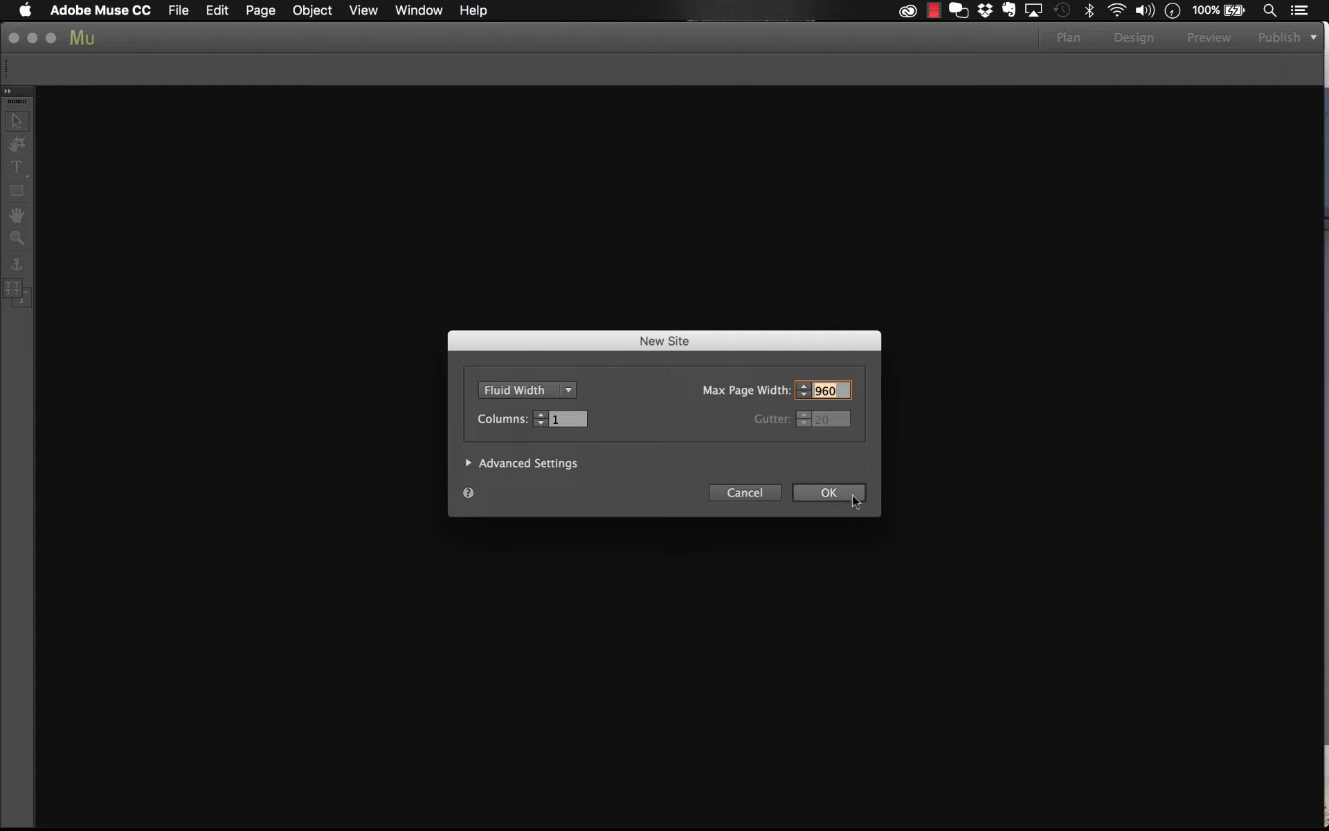
left_click(830, 492)
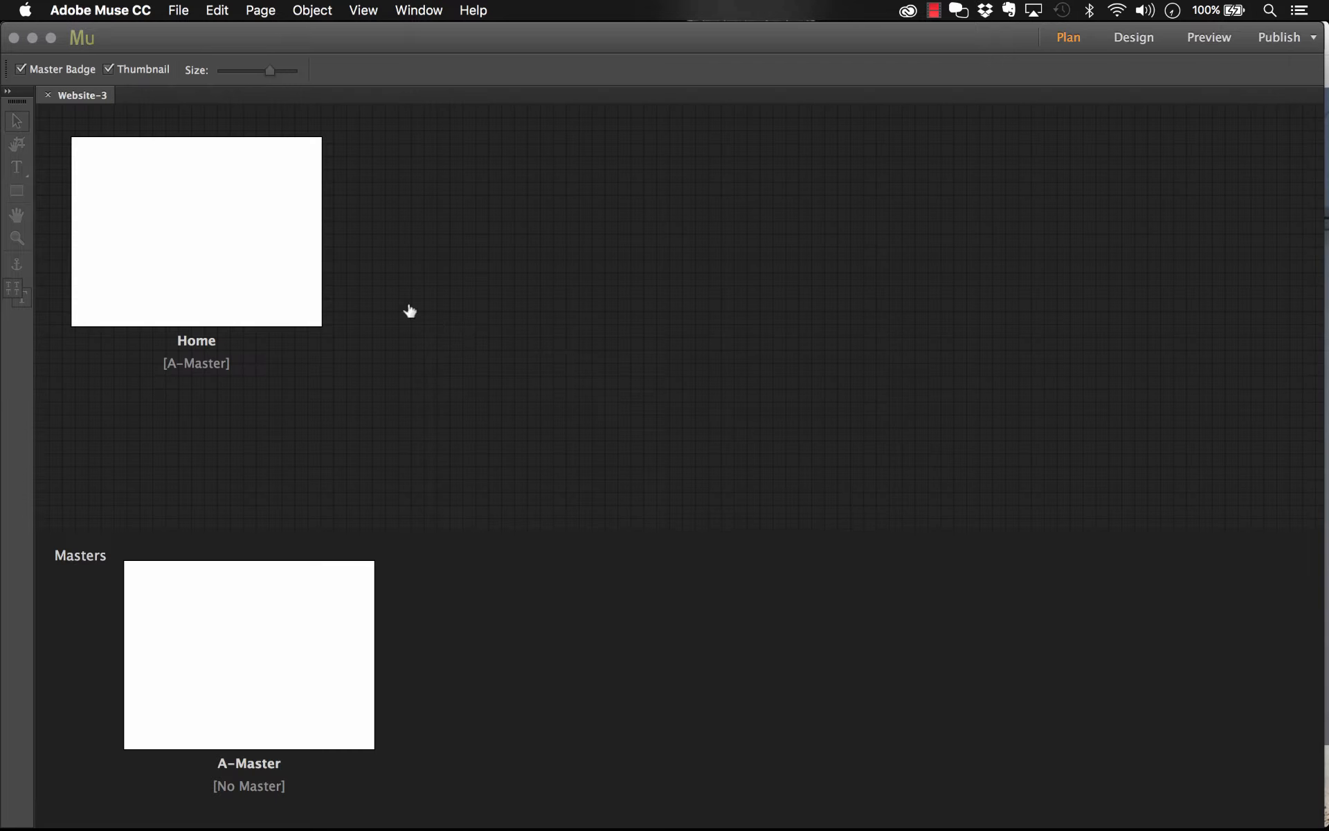
double_click(214, 246)
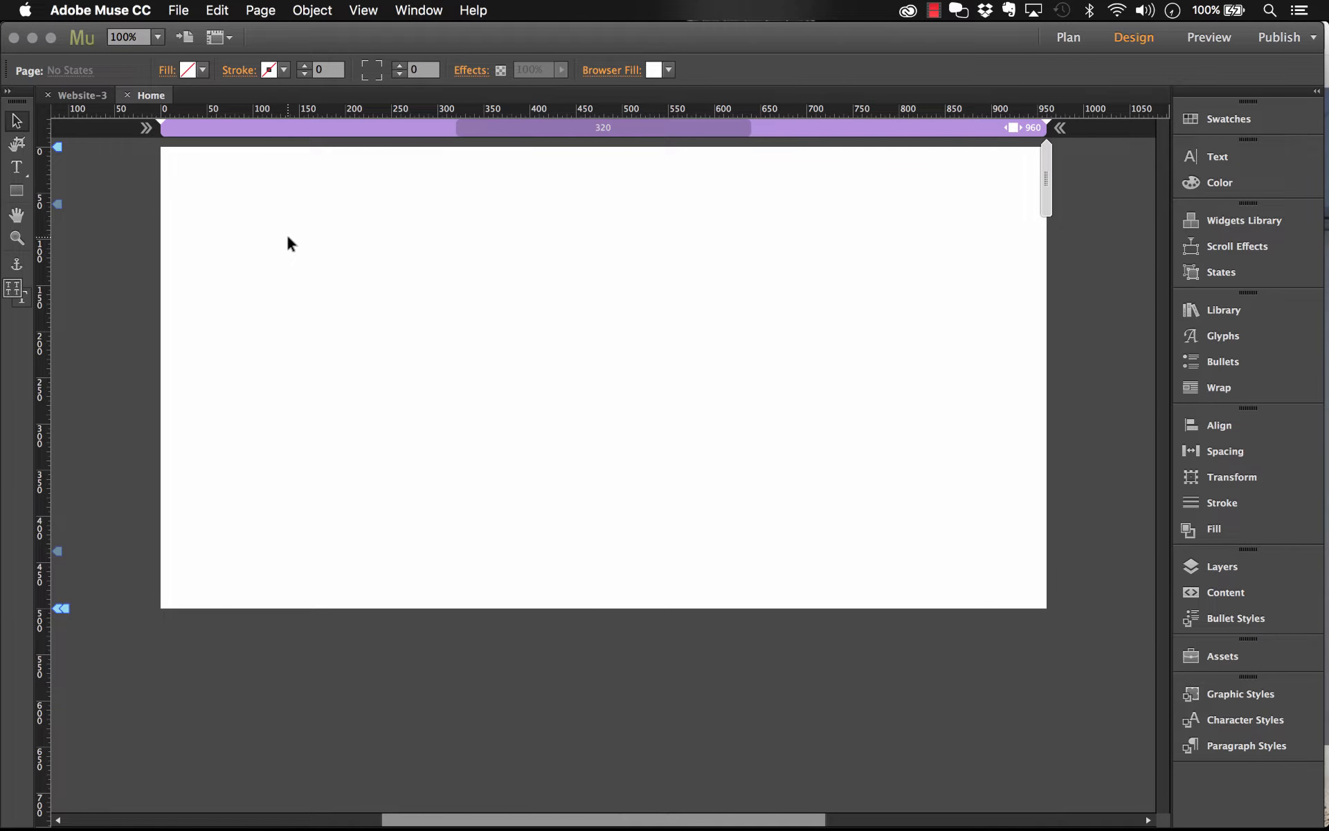
Step: Start placing an image and preview hero1.jpg through hero3.jpg in the Random folder
left_click(183, 12)
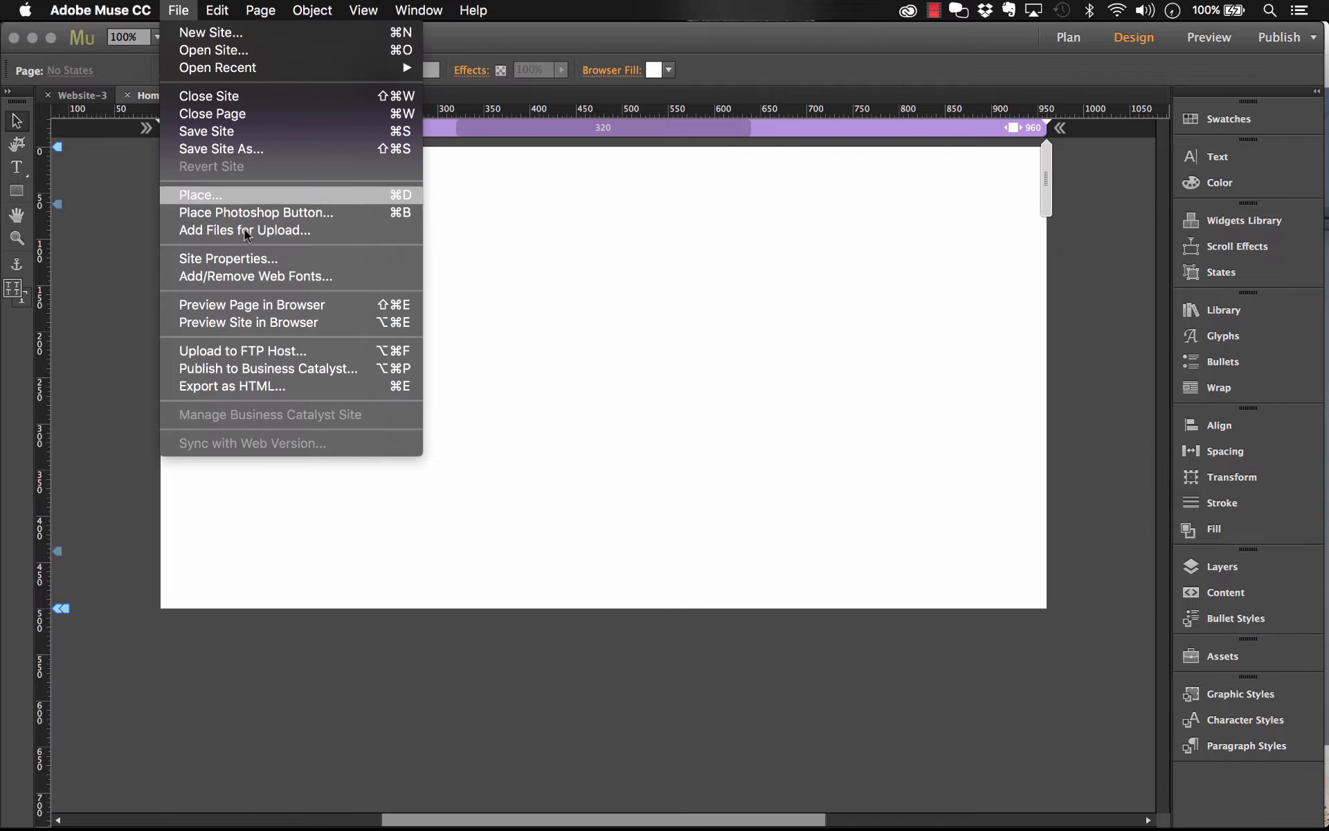
left_click(236, 194)
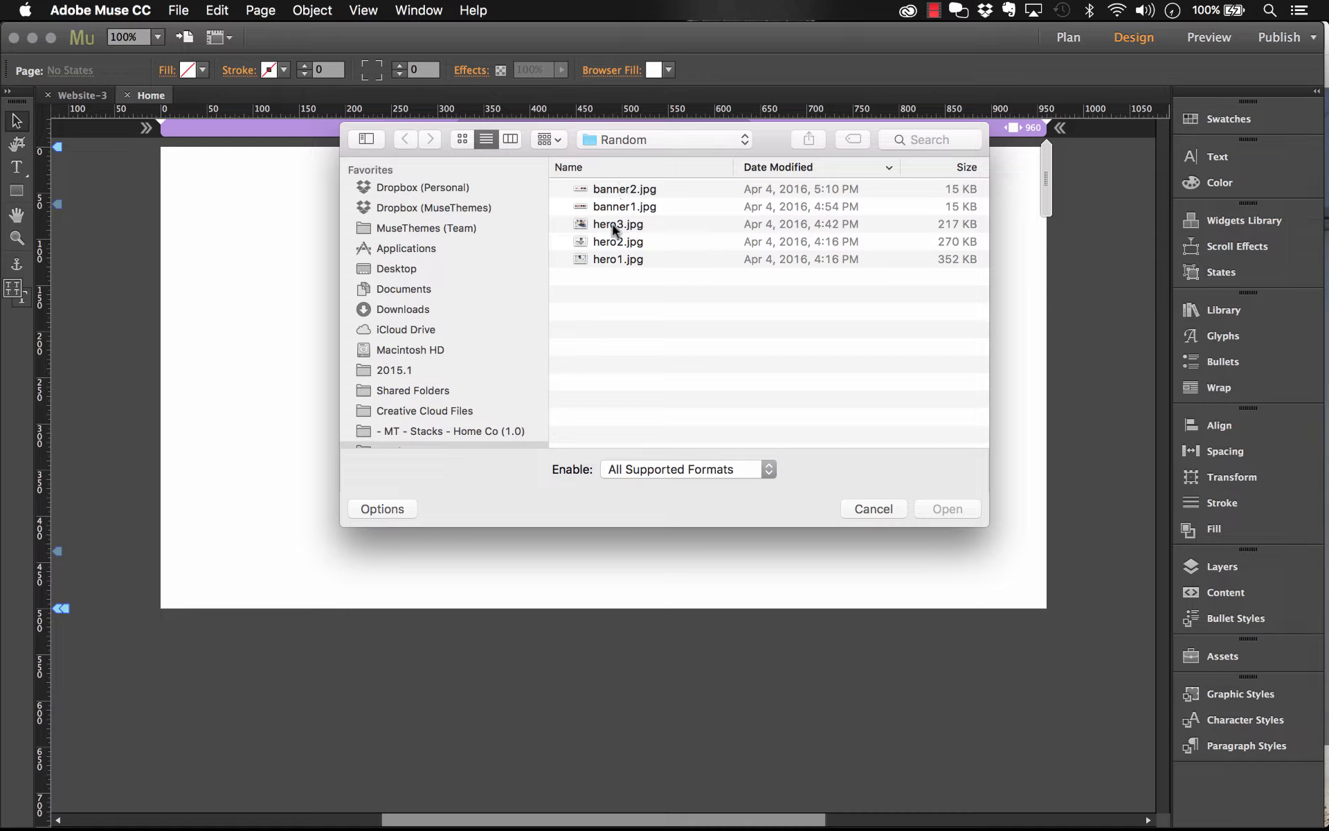
left_click(605, 258)
key("space")
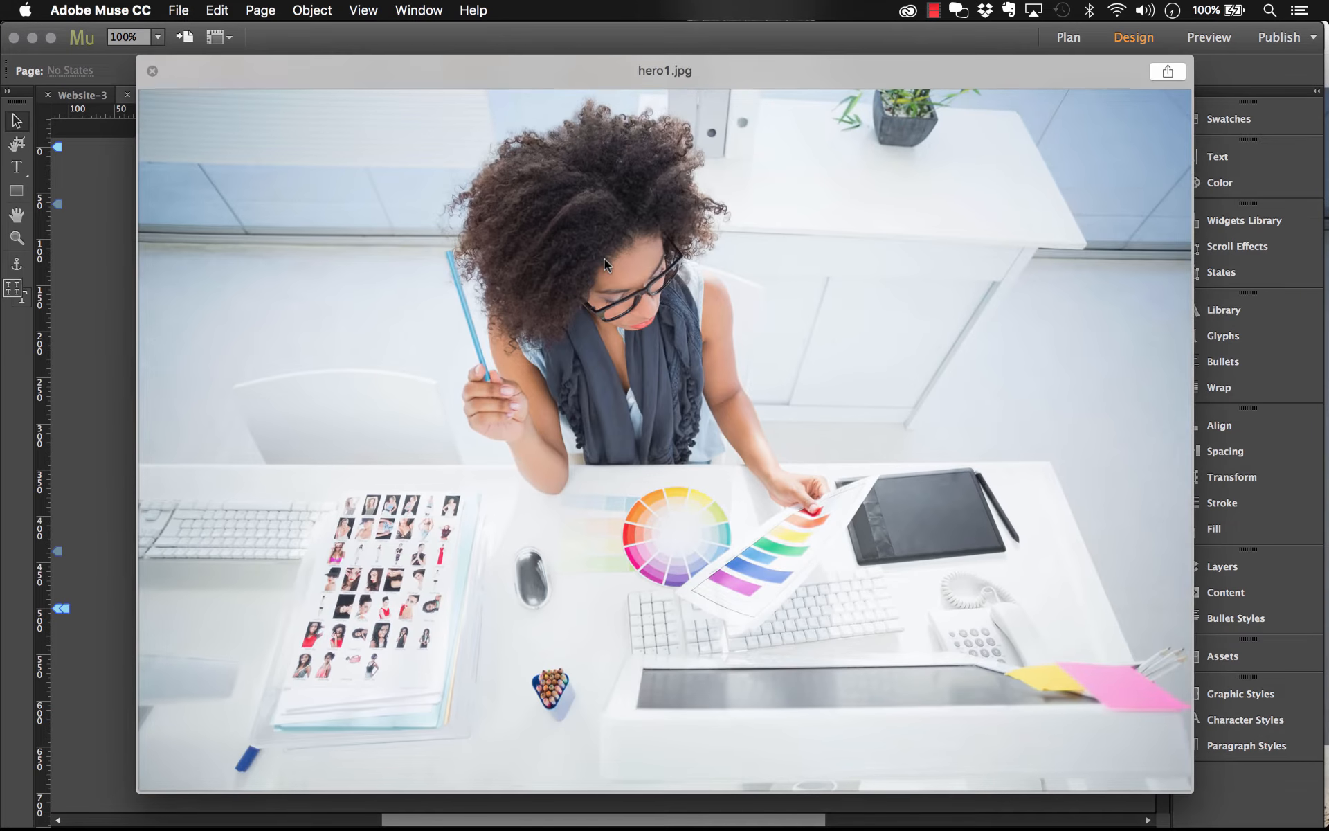
key("Down")
key("Down")
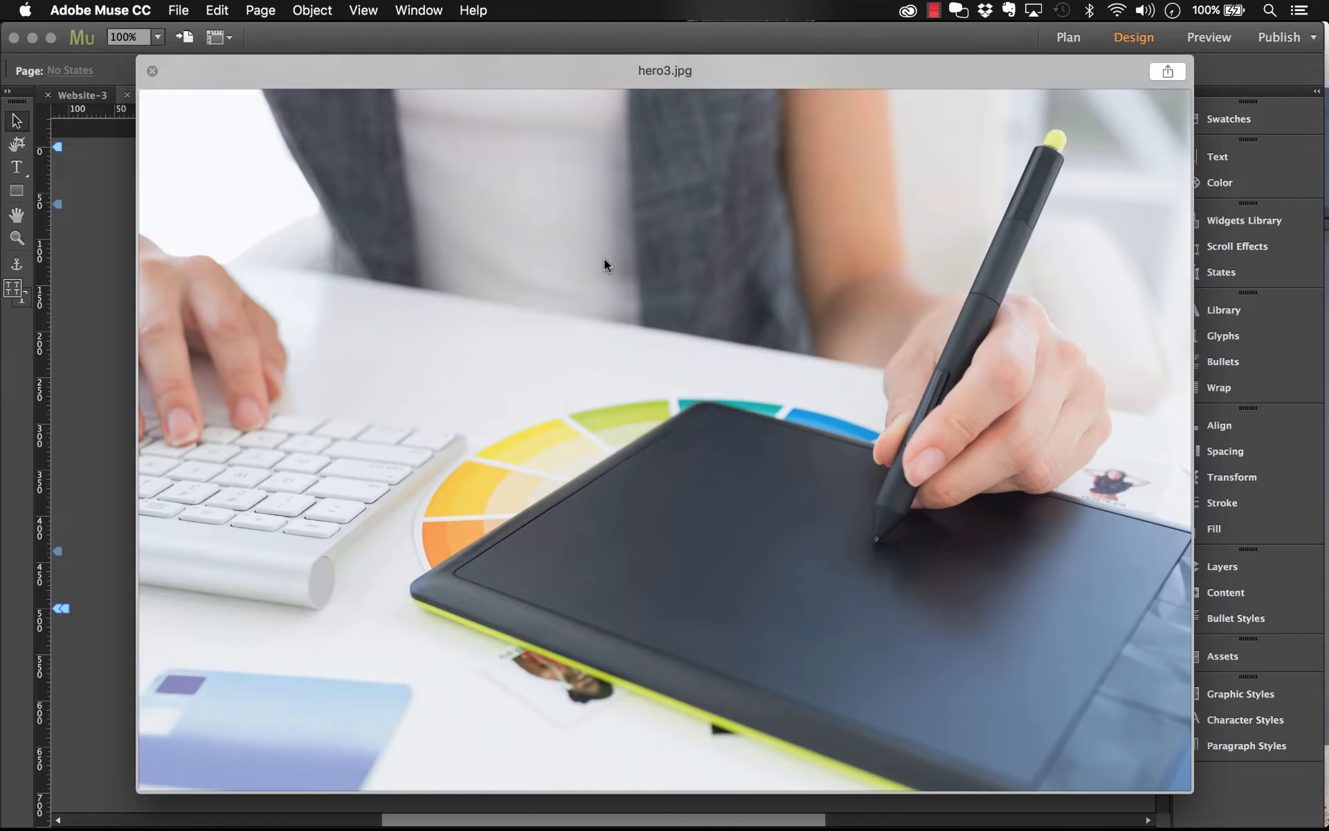
key("space")
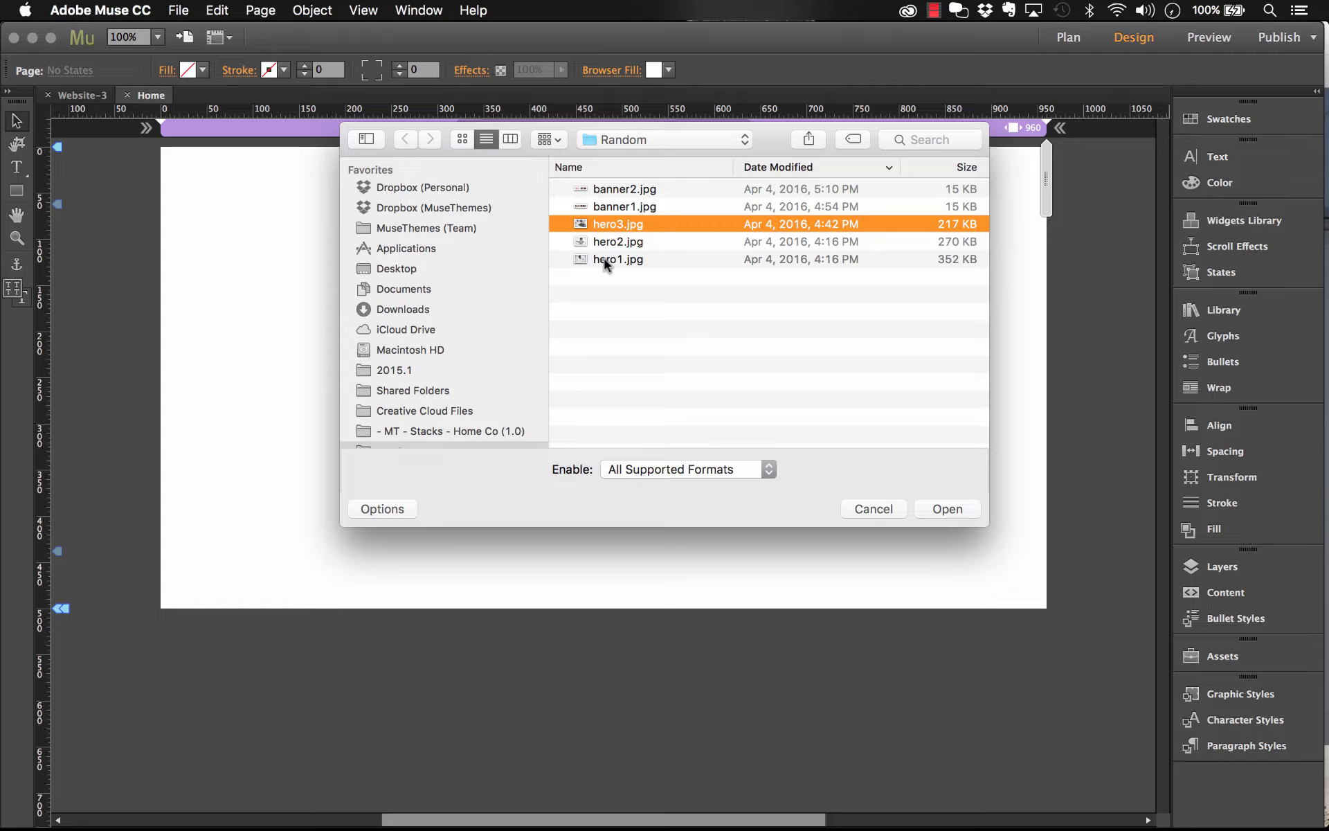
Step: Place hero1.jpg on the Home page as a large image at about X 96, Y 74
left_click(614, 259)
left_click(944, 508)
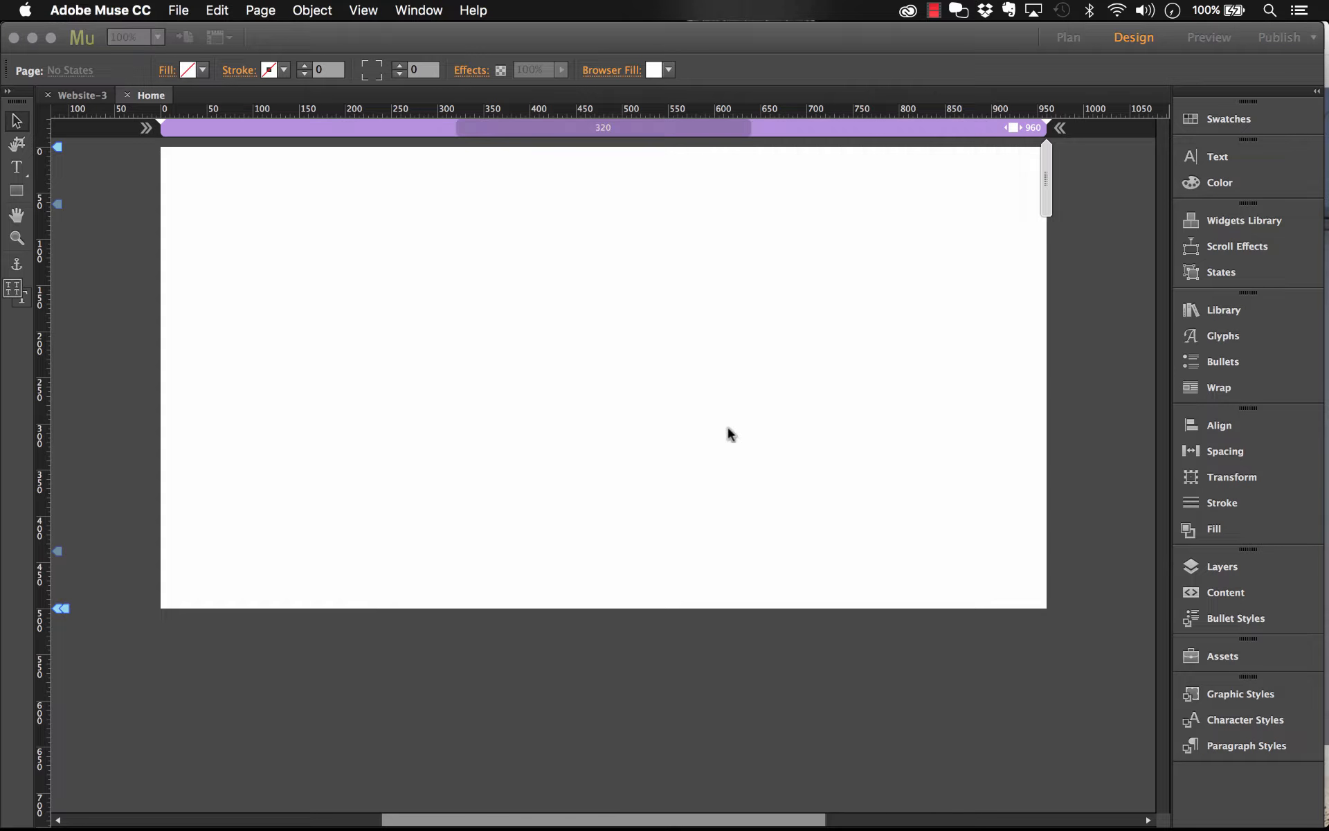
left_click_drag(257, 226, 976, 511)
left_click_drag(862, 507, 854, 497)
left_click(1012, 548)
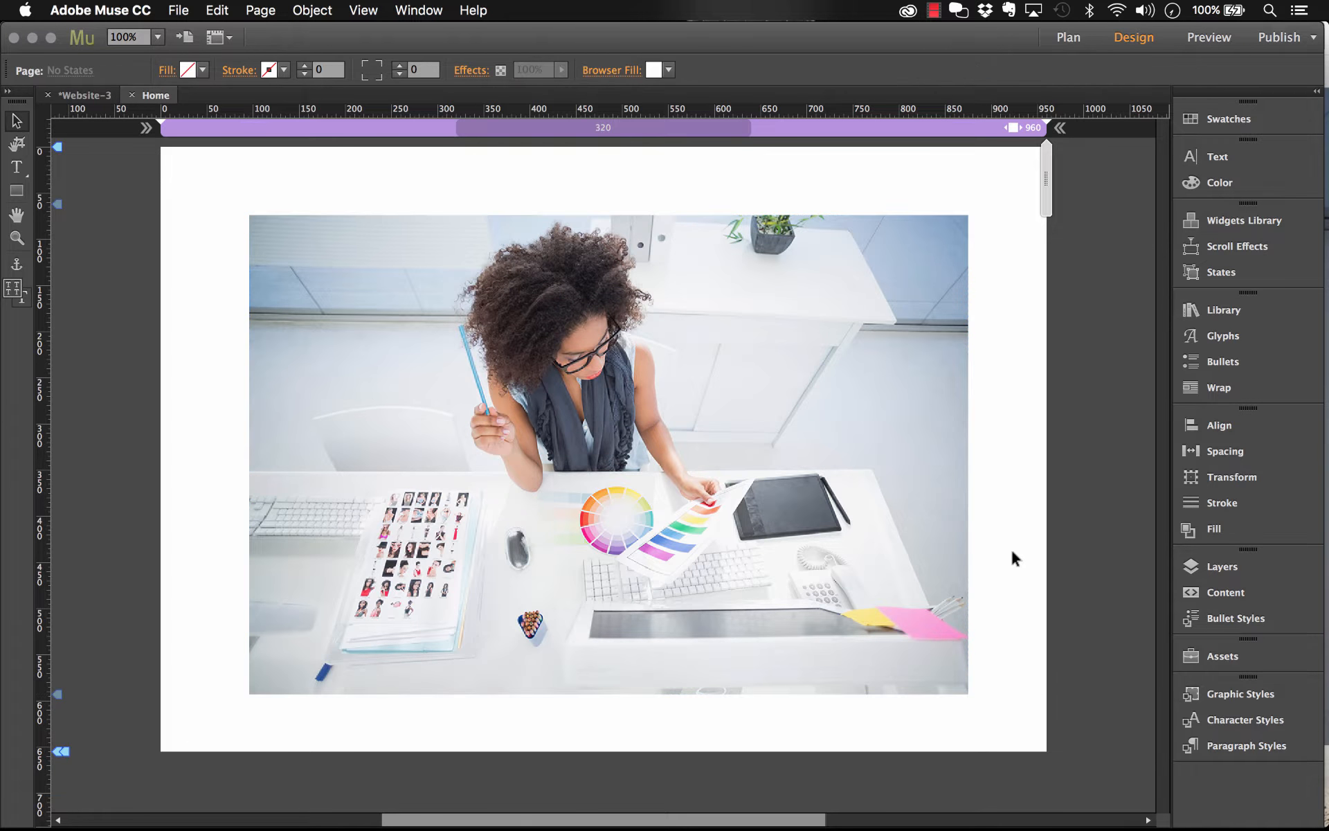
Step: Create a graphic style named random from the placed hero image
left_click(936, 523)
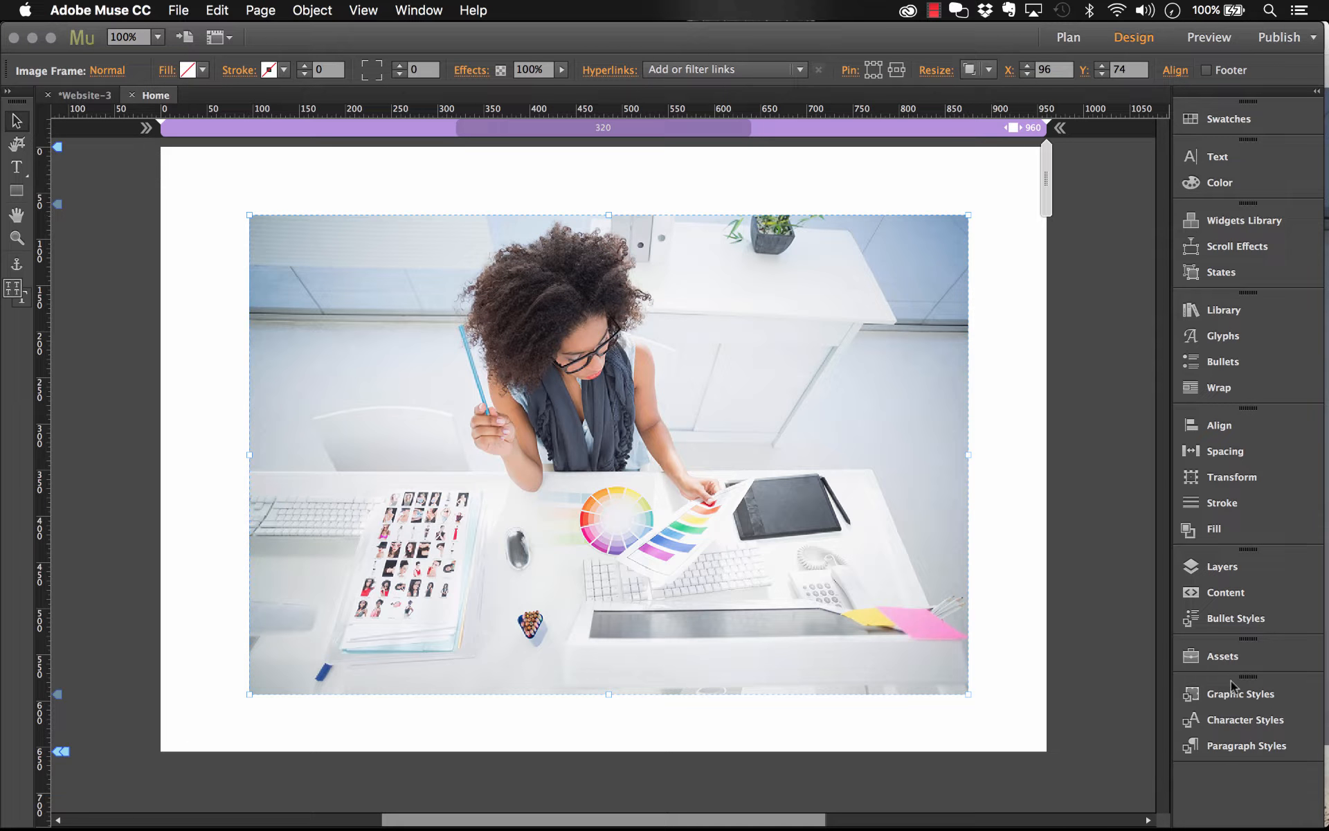
left_click(1259, 701)
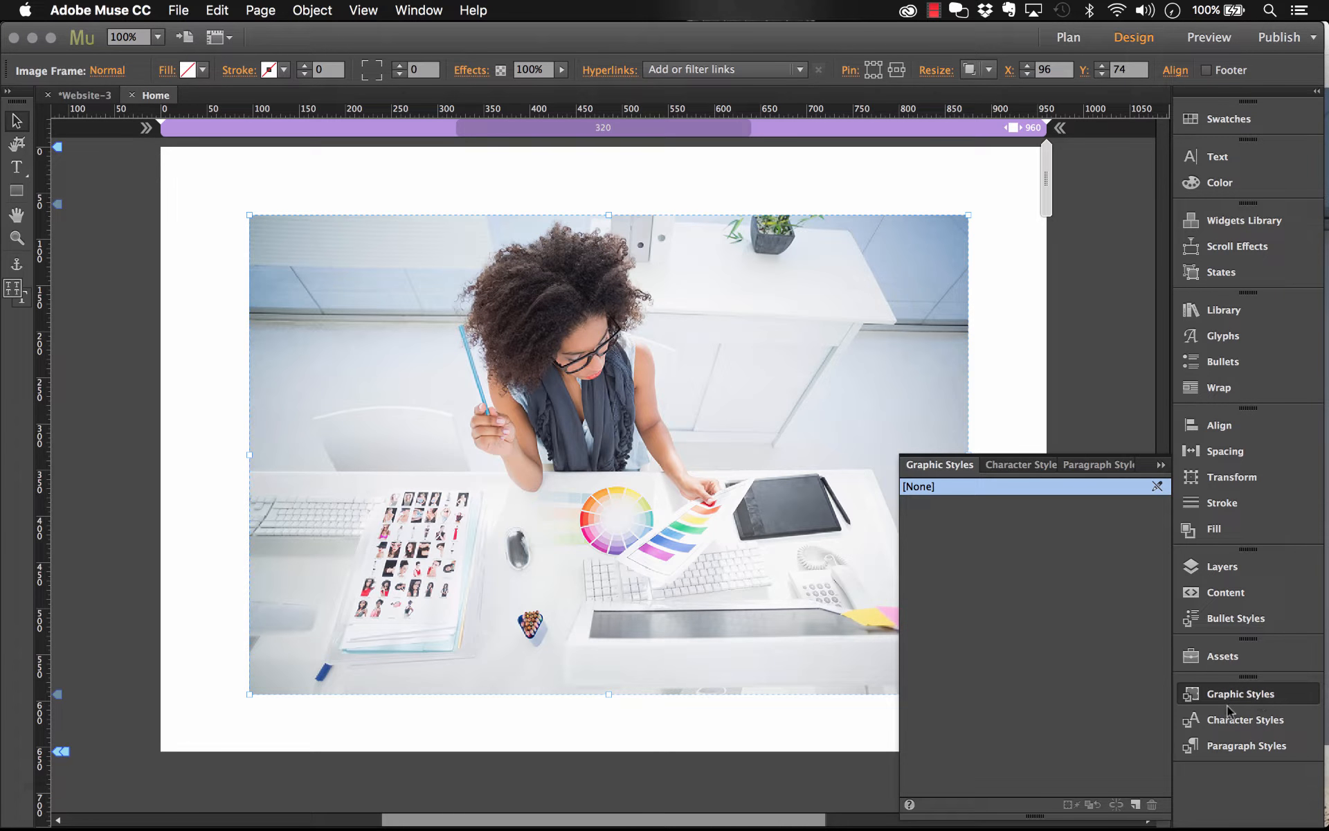
left_click(1136, 805)
double_click(913, 504)
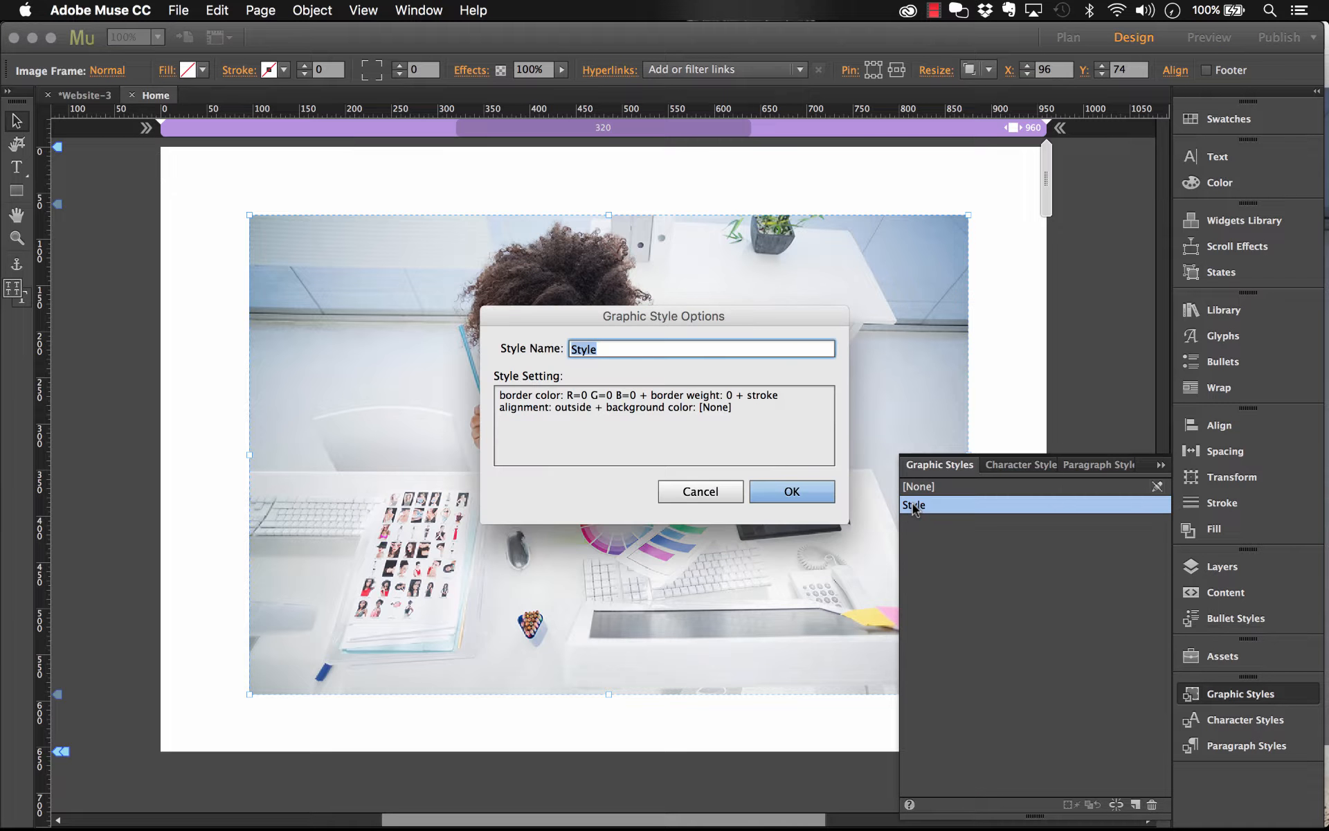
type("random")
left_click(791, 492)
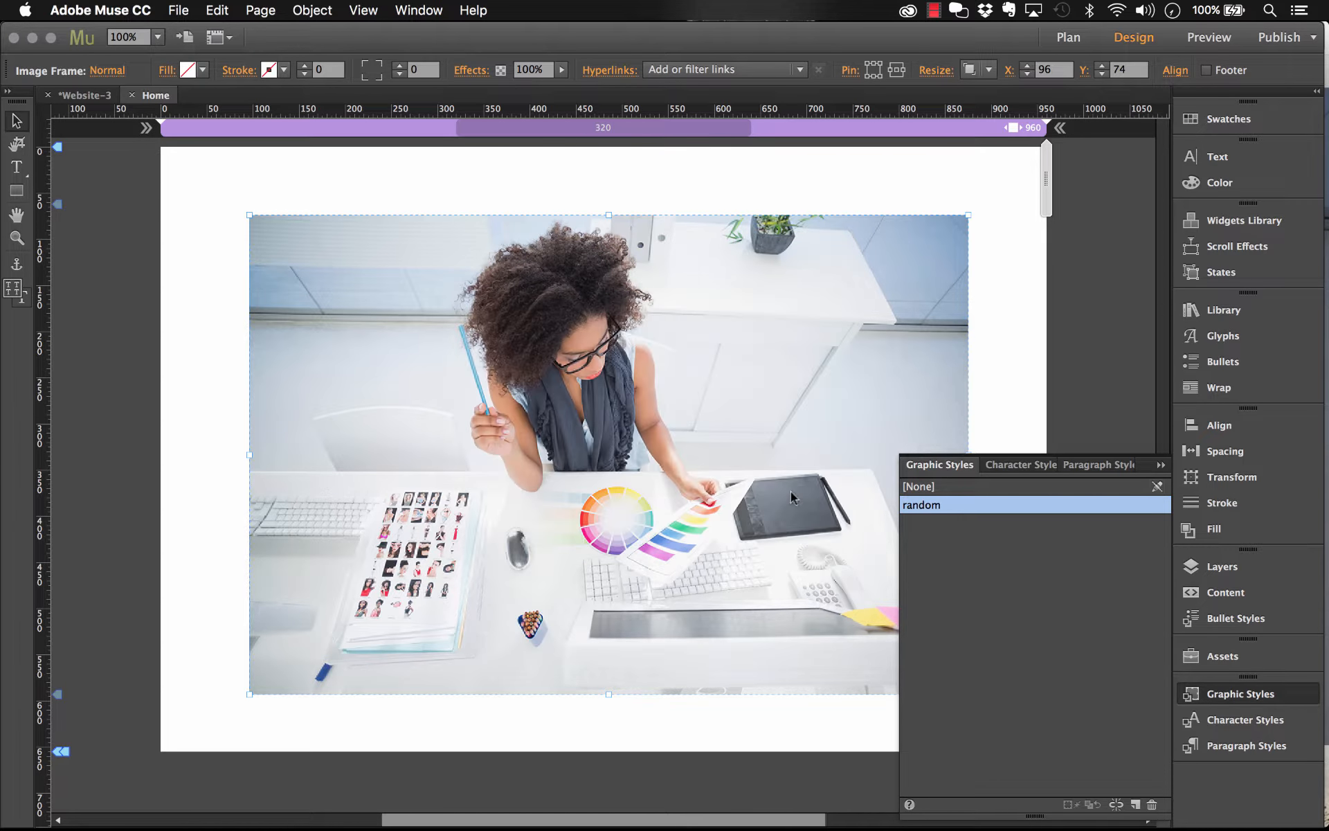
left_click(1032, 362)
Step: Add the Randomizer widget from the MT - Toolbox - Randomizer (1.0) library near the page's upper-left corner
left_click(1222, 310)
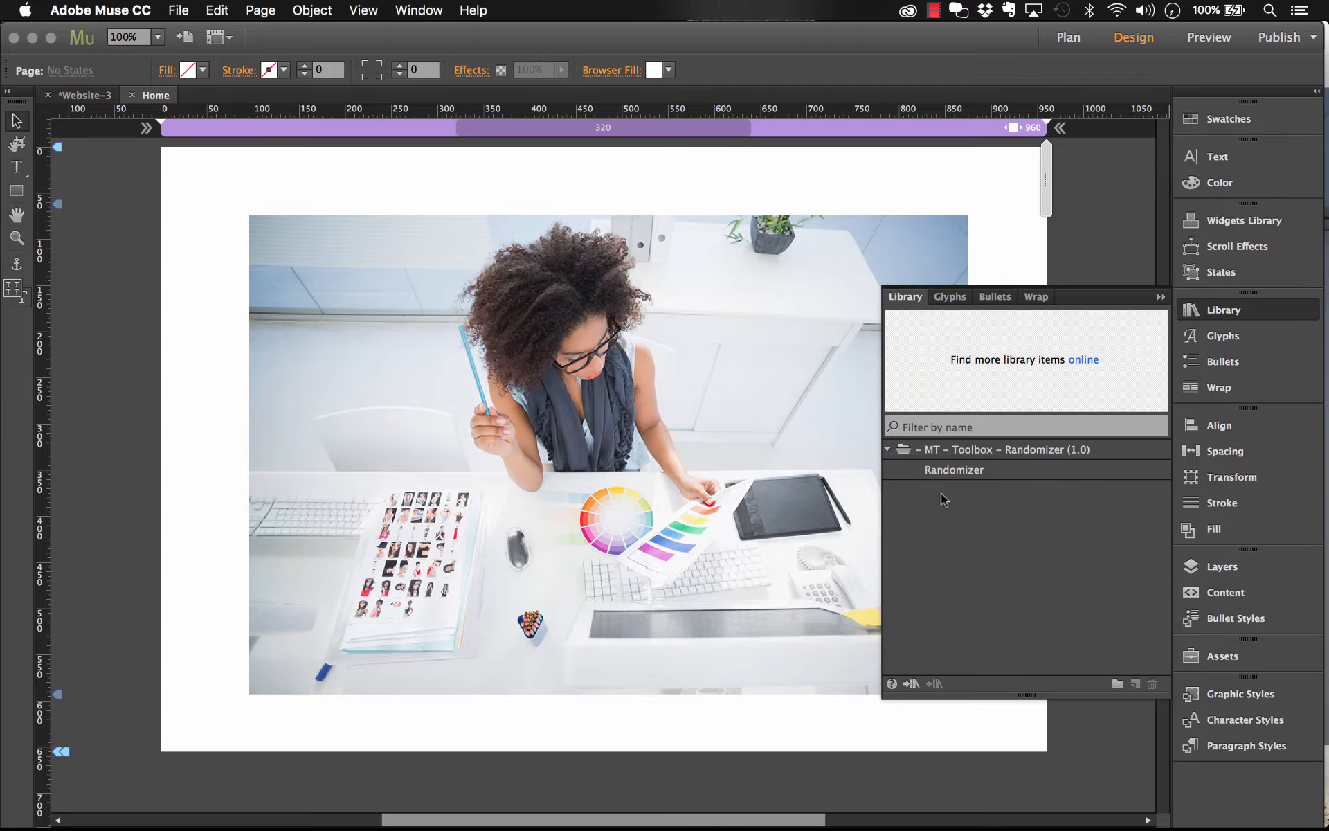
left_click(956, 471)
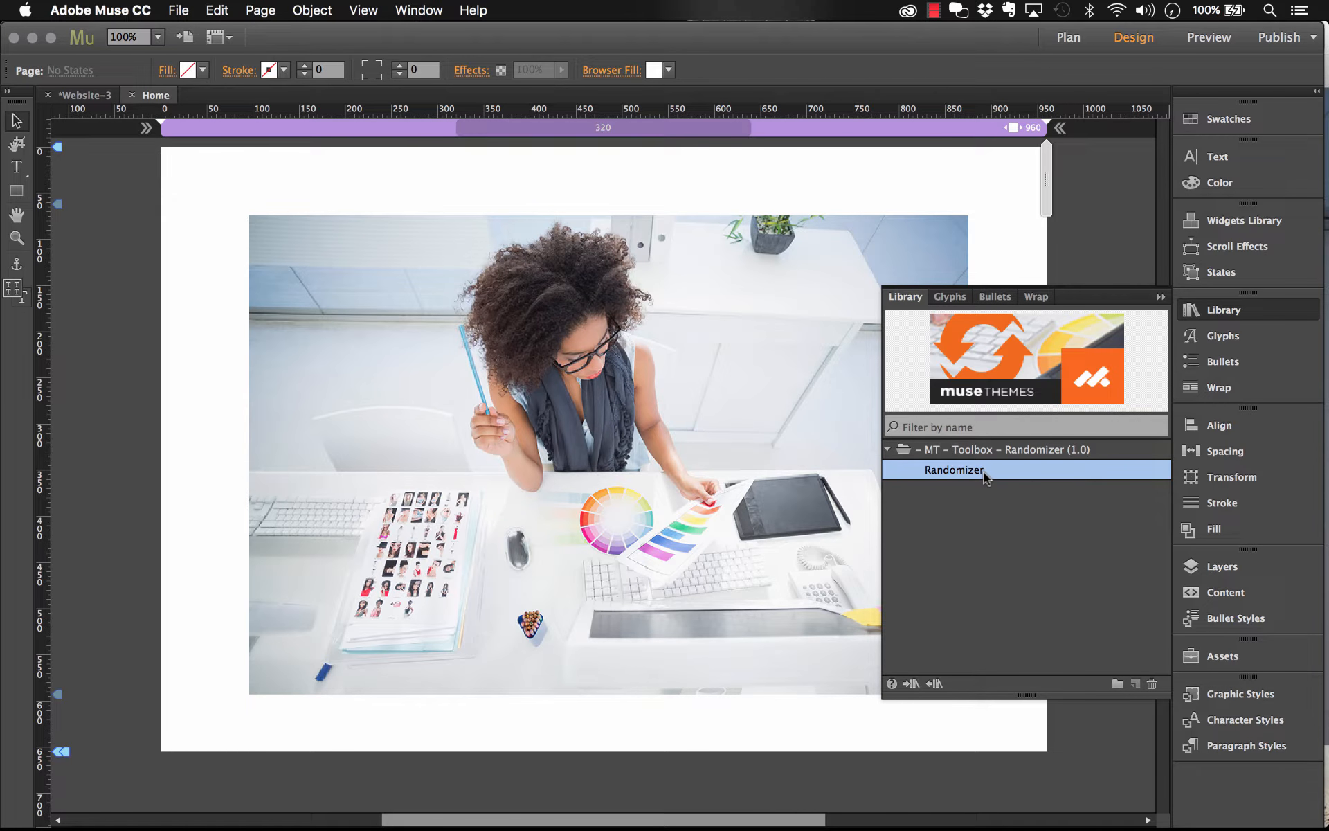
left_click_drag(984, 476, 183, 168)
left_click(1160, 297)
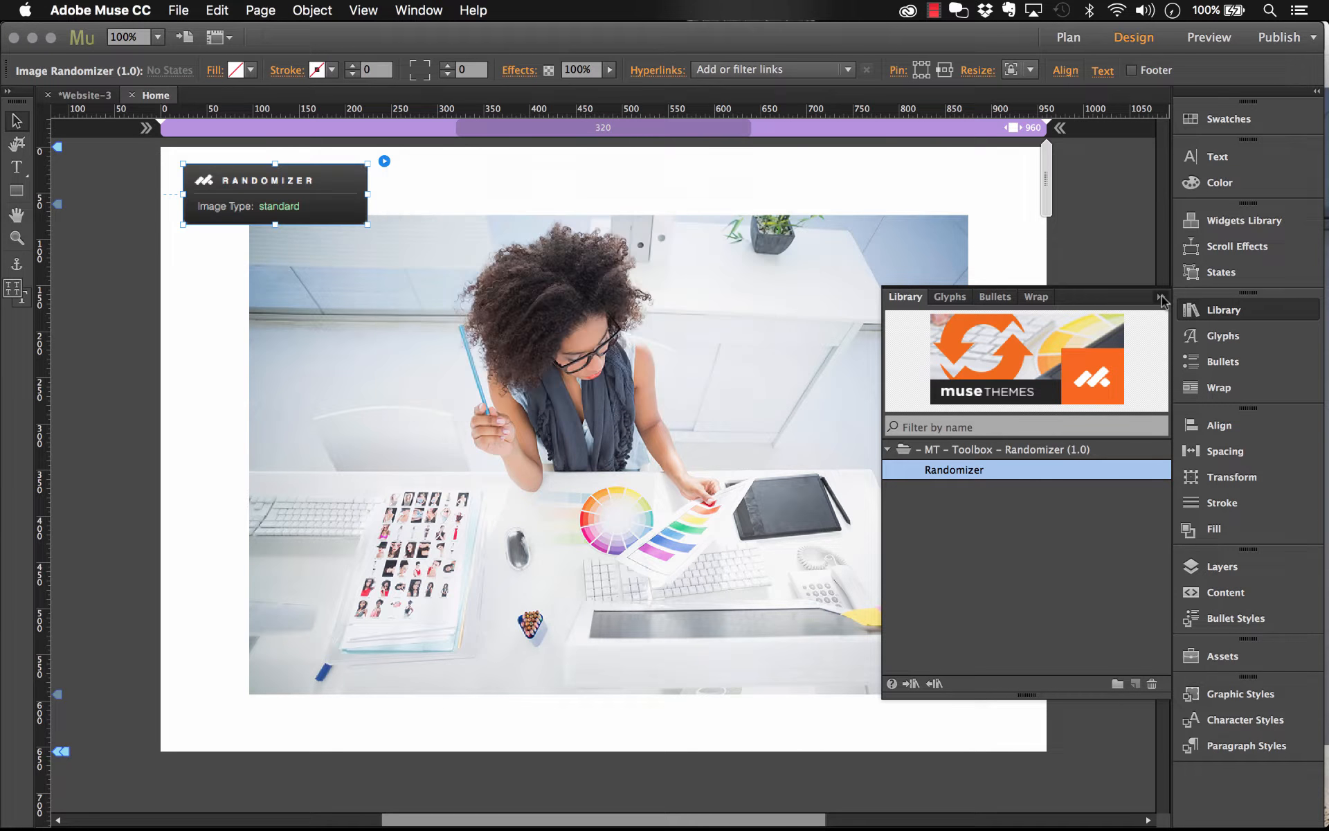
left_click_drag(348, 196, 349, 204)
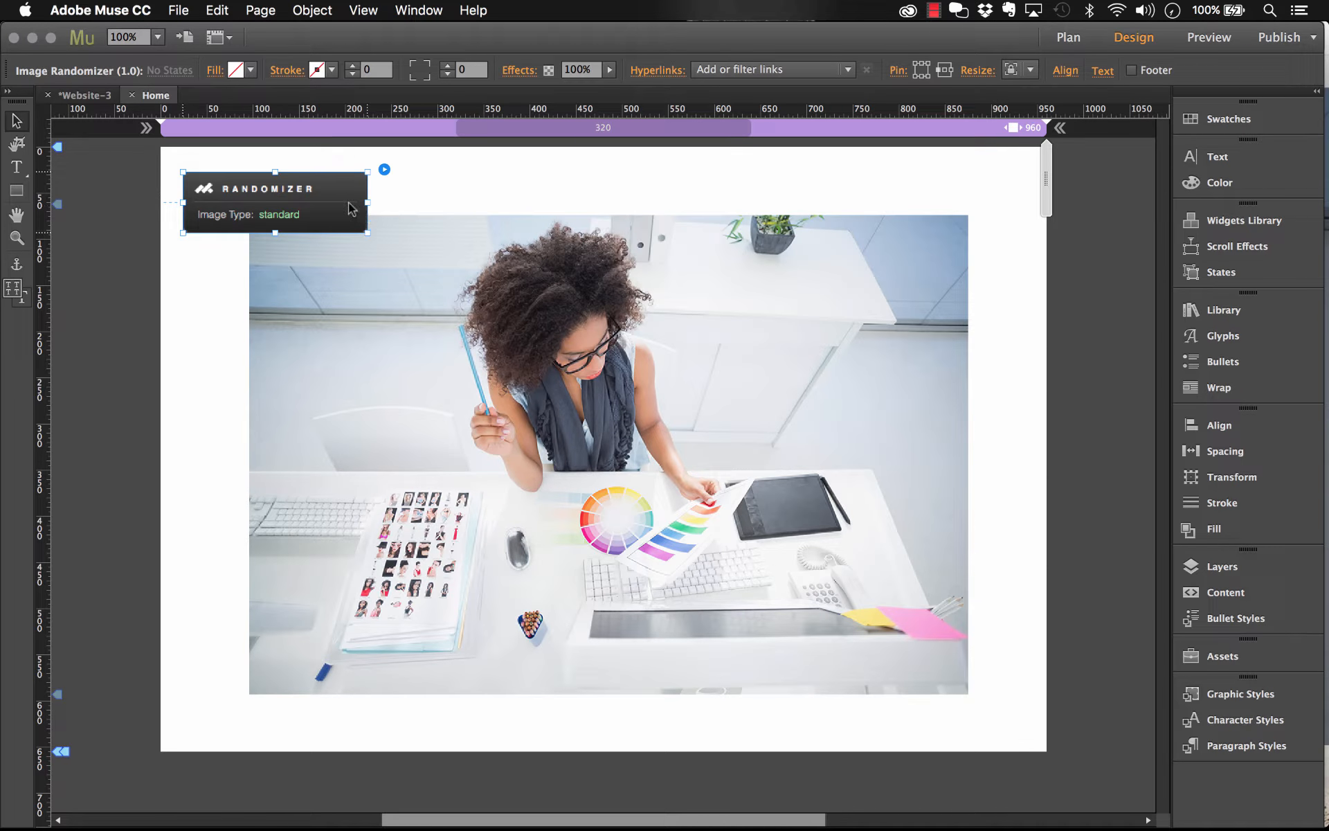
Step: In the Randomizer widget's options, keep the image type at Placed Image and set the placed image graphic style to random
left_click(385, 170)
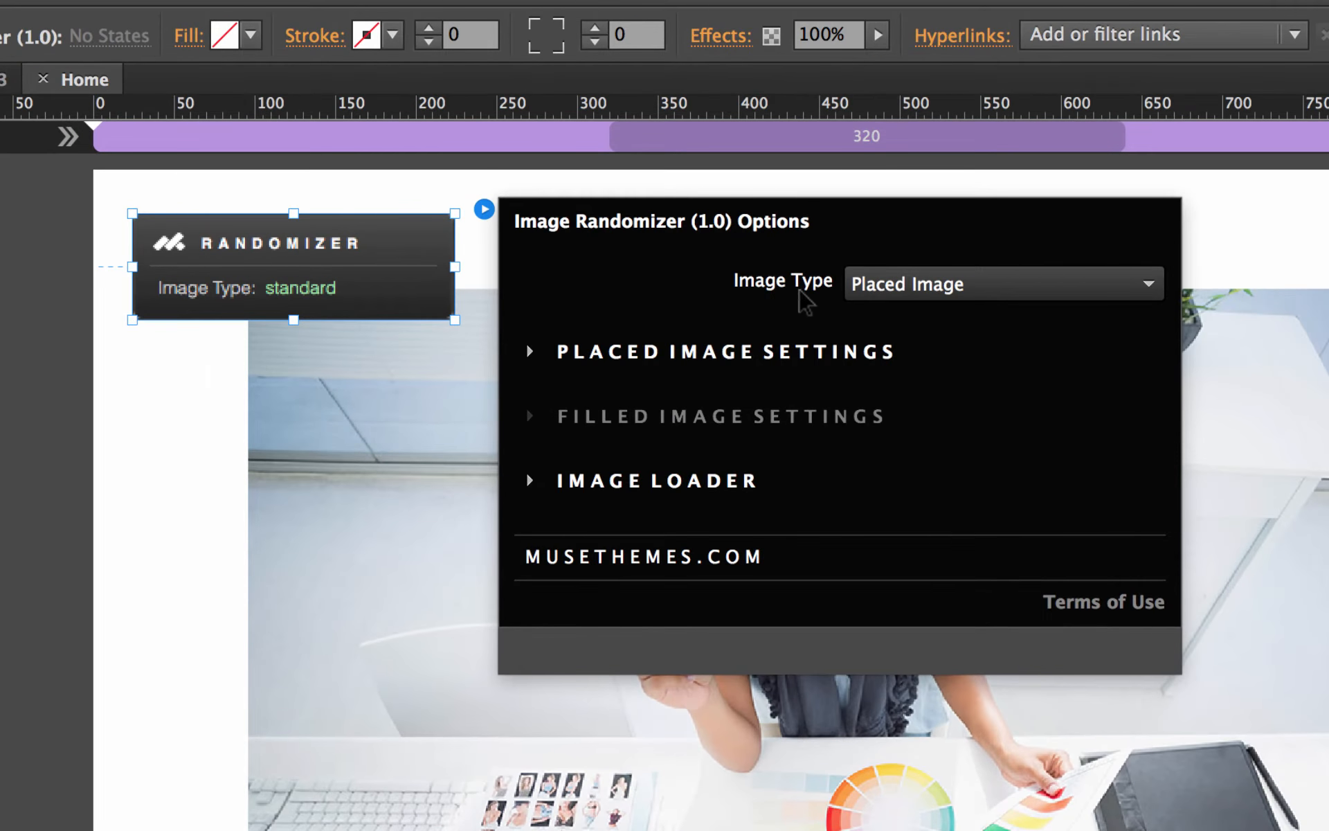
left_click(952, 283)
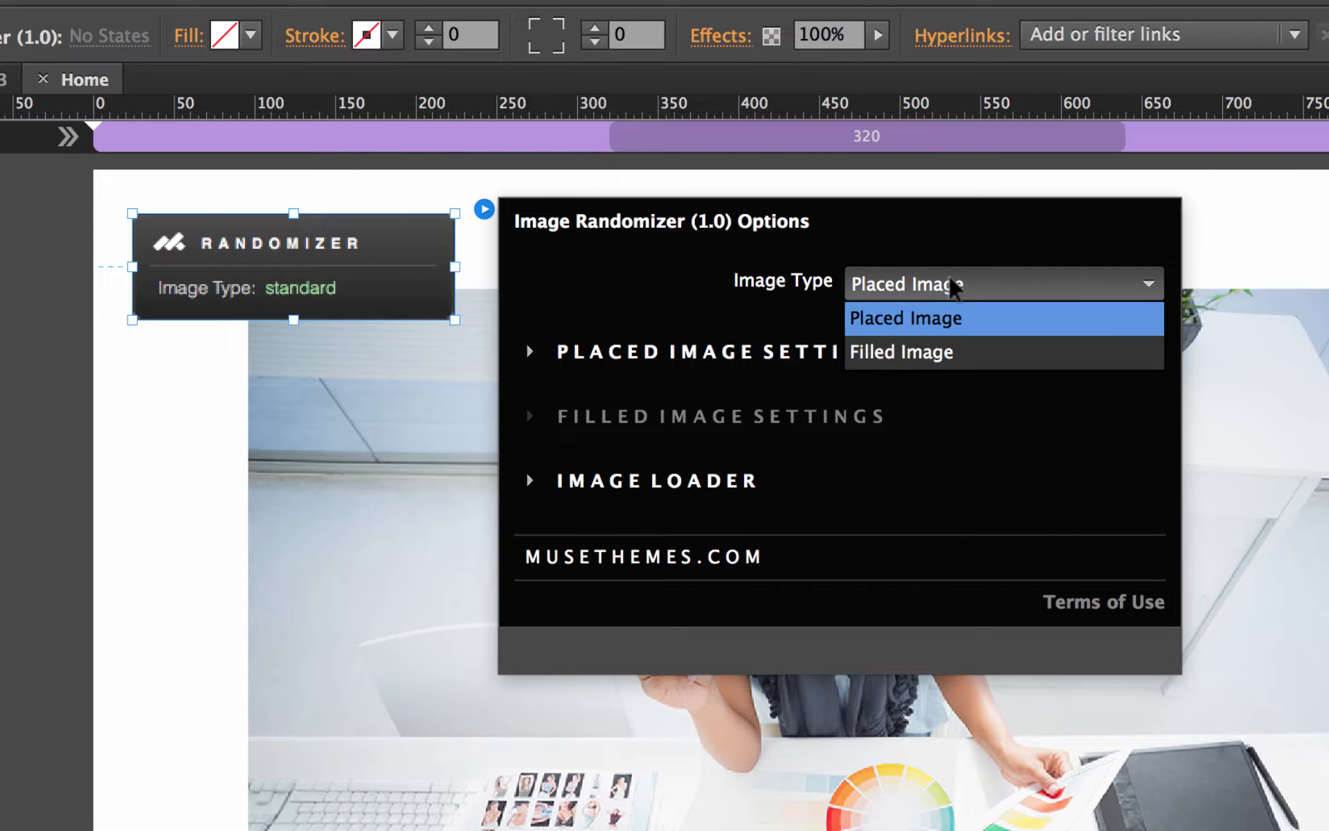
left_click(932, 291)
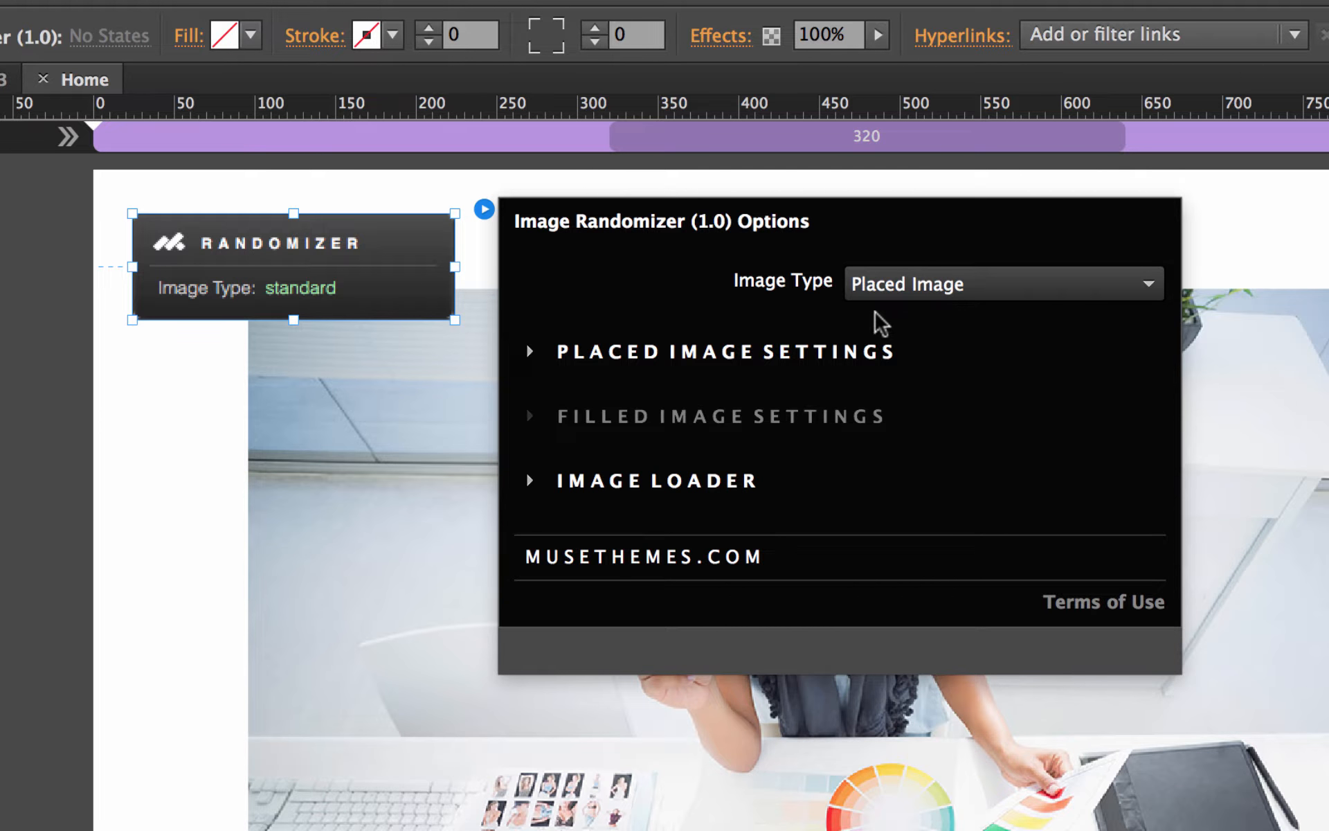
left_click(569, 351)
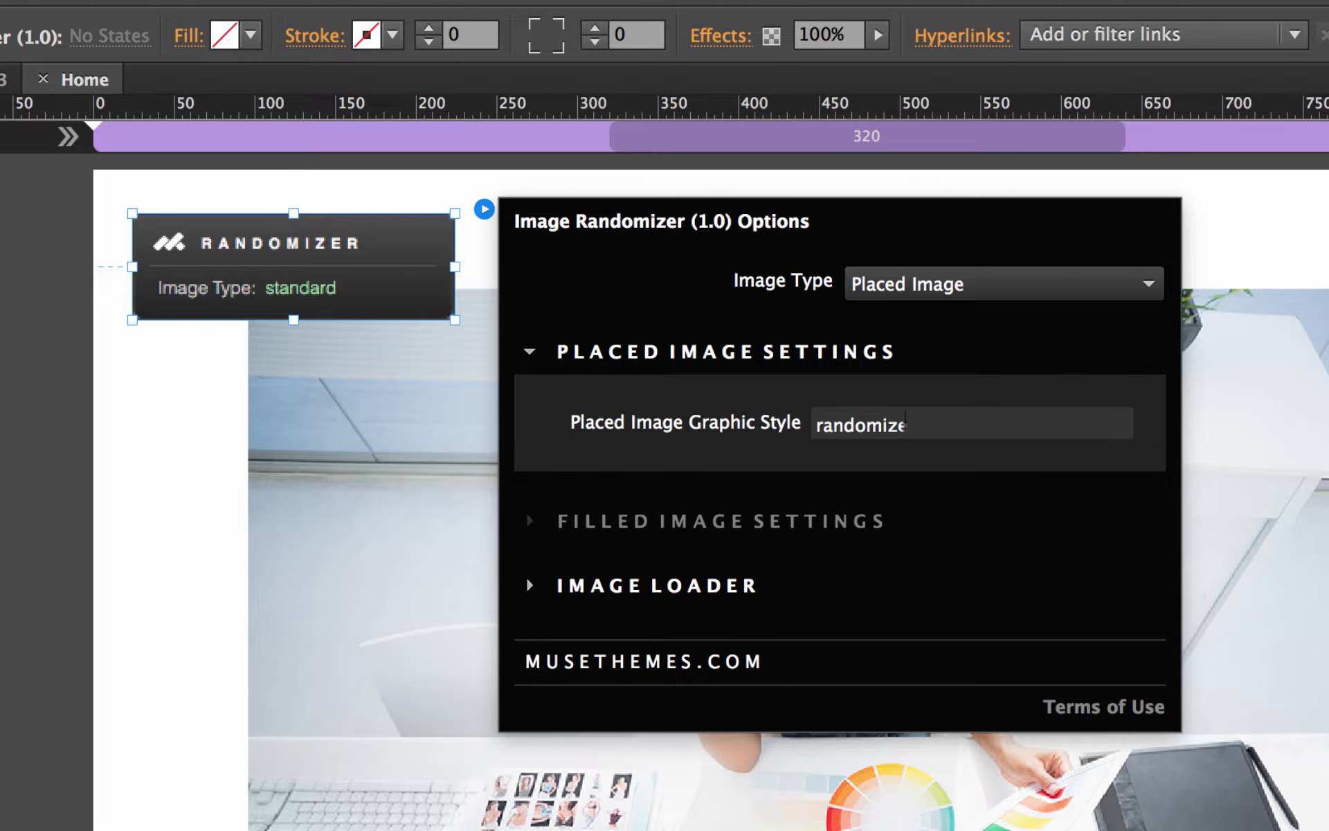
left_click(939, 424)
left_click_drag(938, 424, 720, 418)
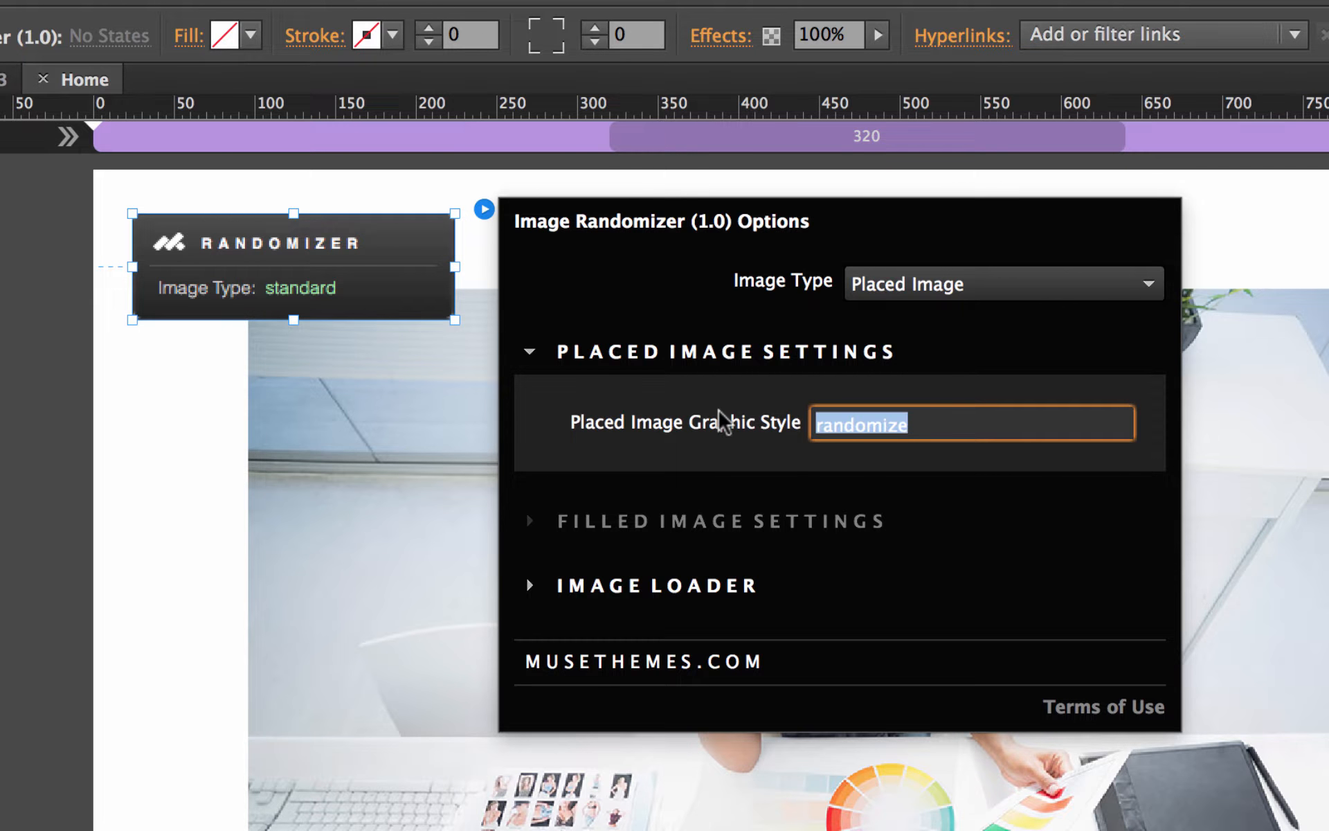
type("ran")
key("BackSpace")
key("BackSpace")
key("BackSpace")
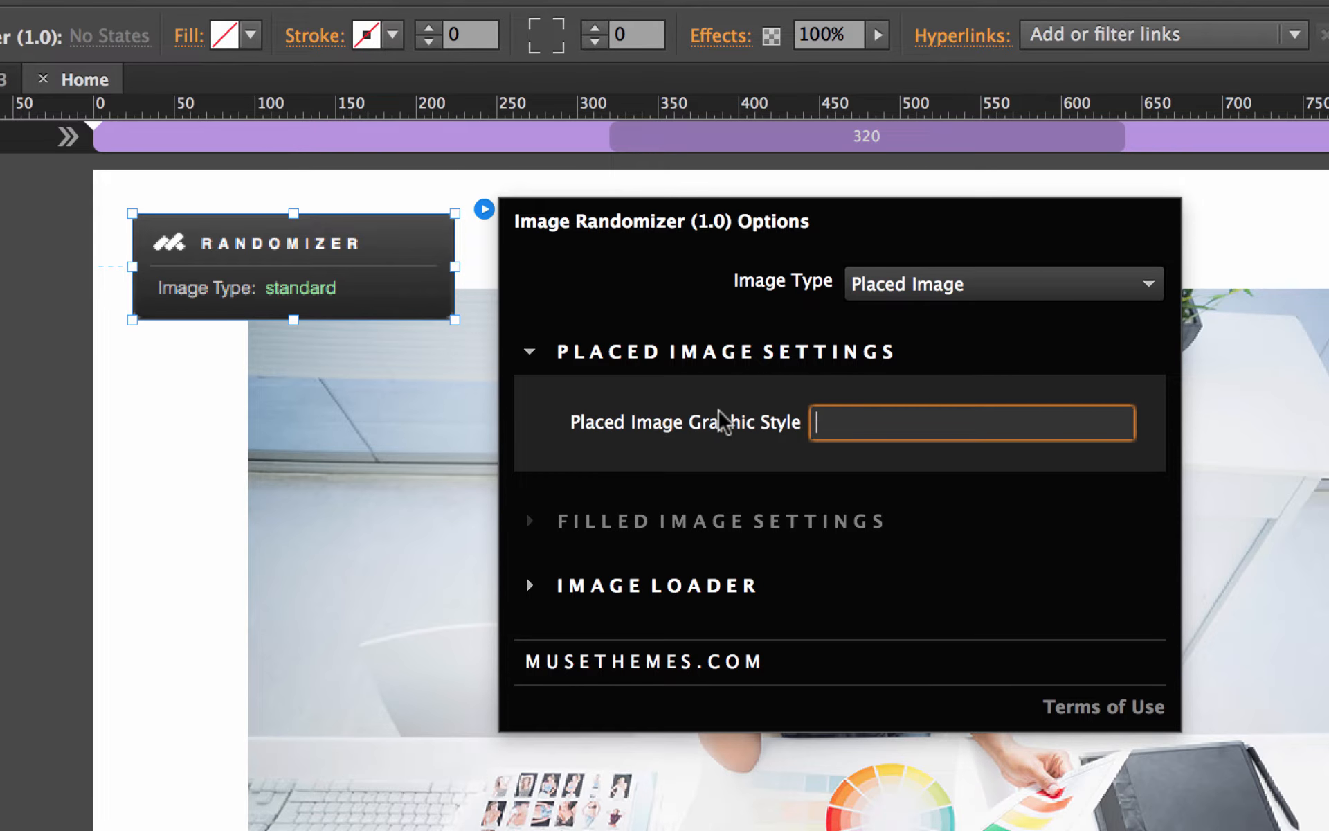
type("random")
key("Return")
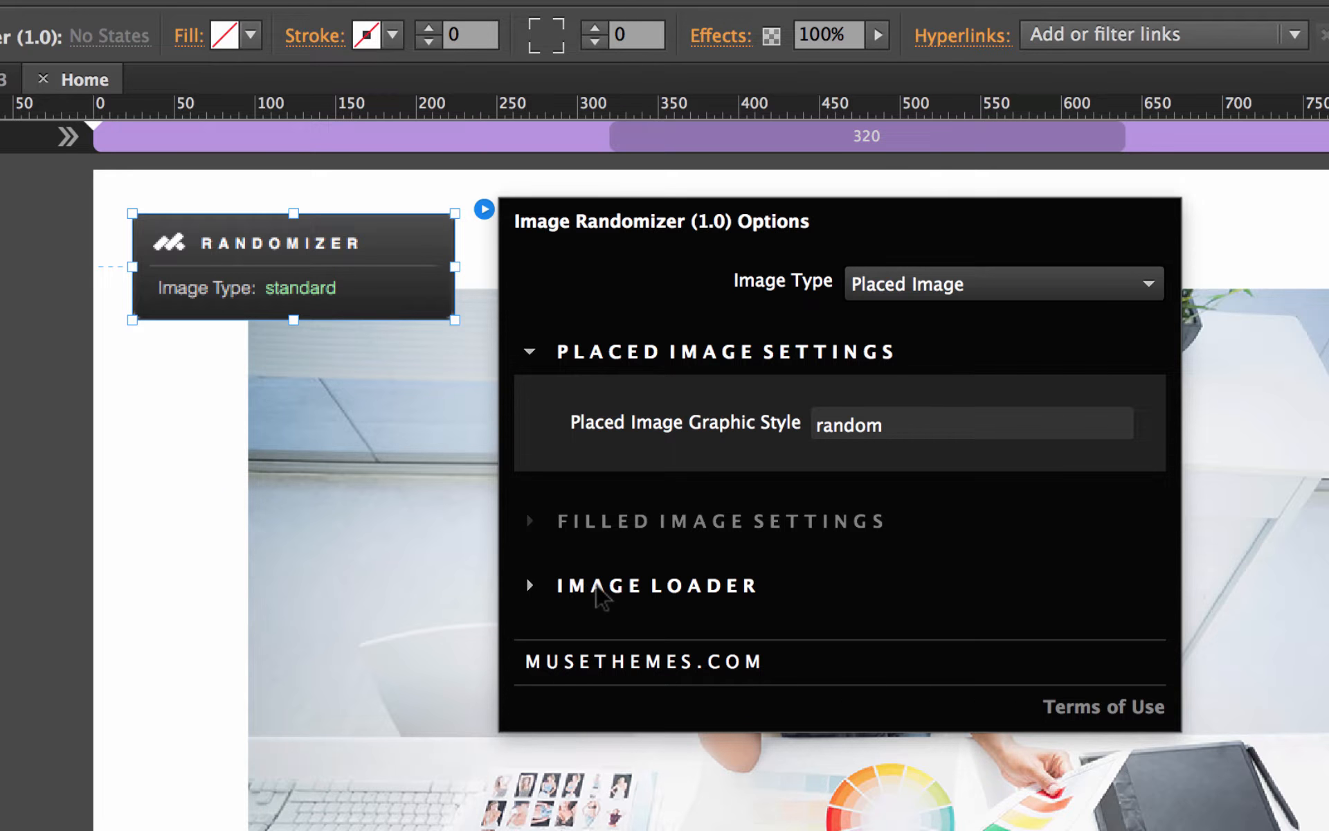
Step: In the widget's Image Loader, keep the image total at 3 and load hero1.jpg as Image #1
left_click(602, 595)
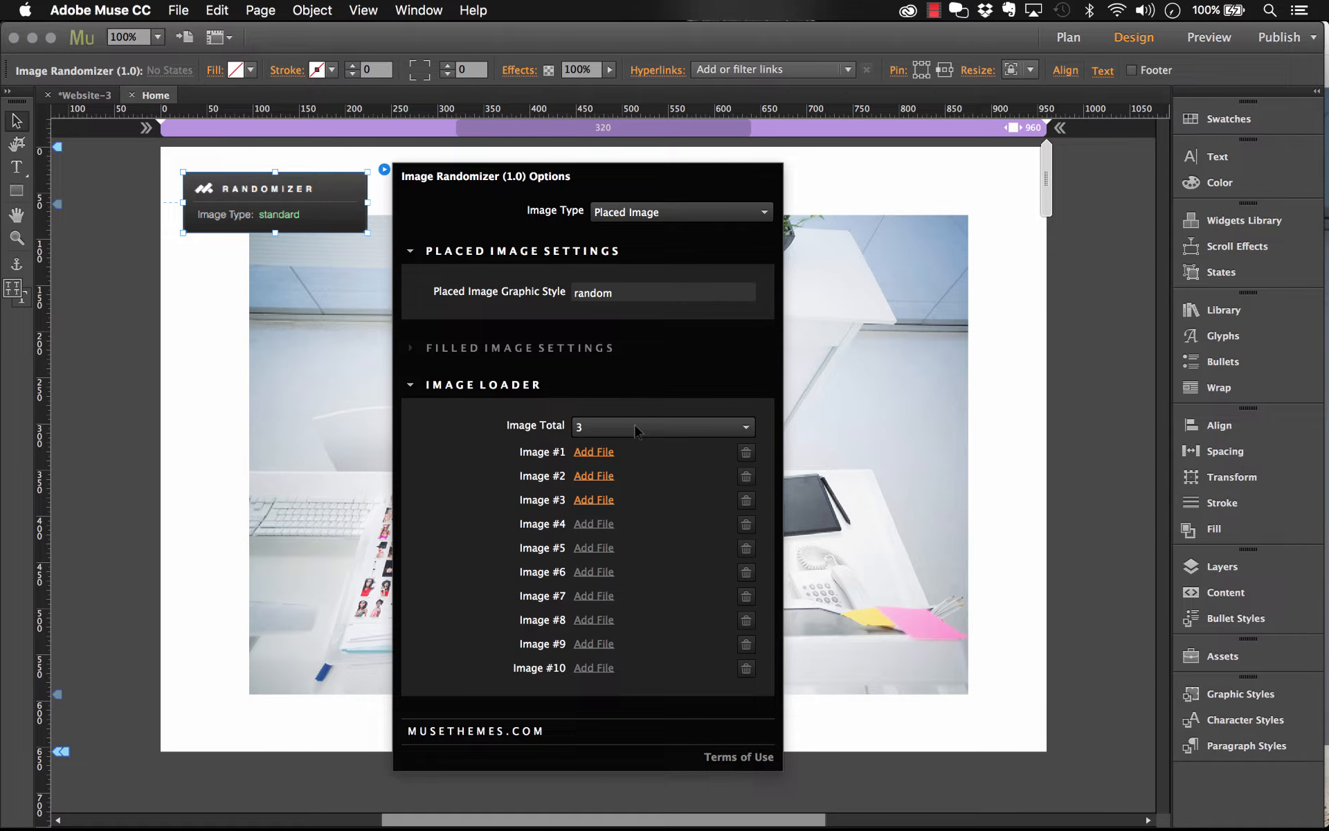
left_click(636, 430)
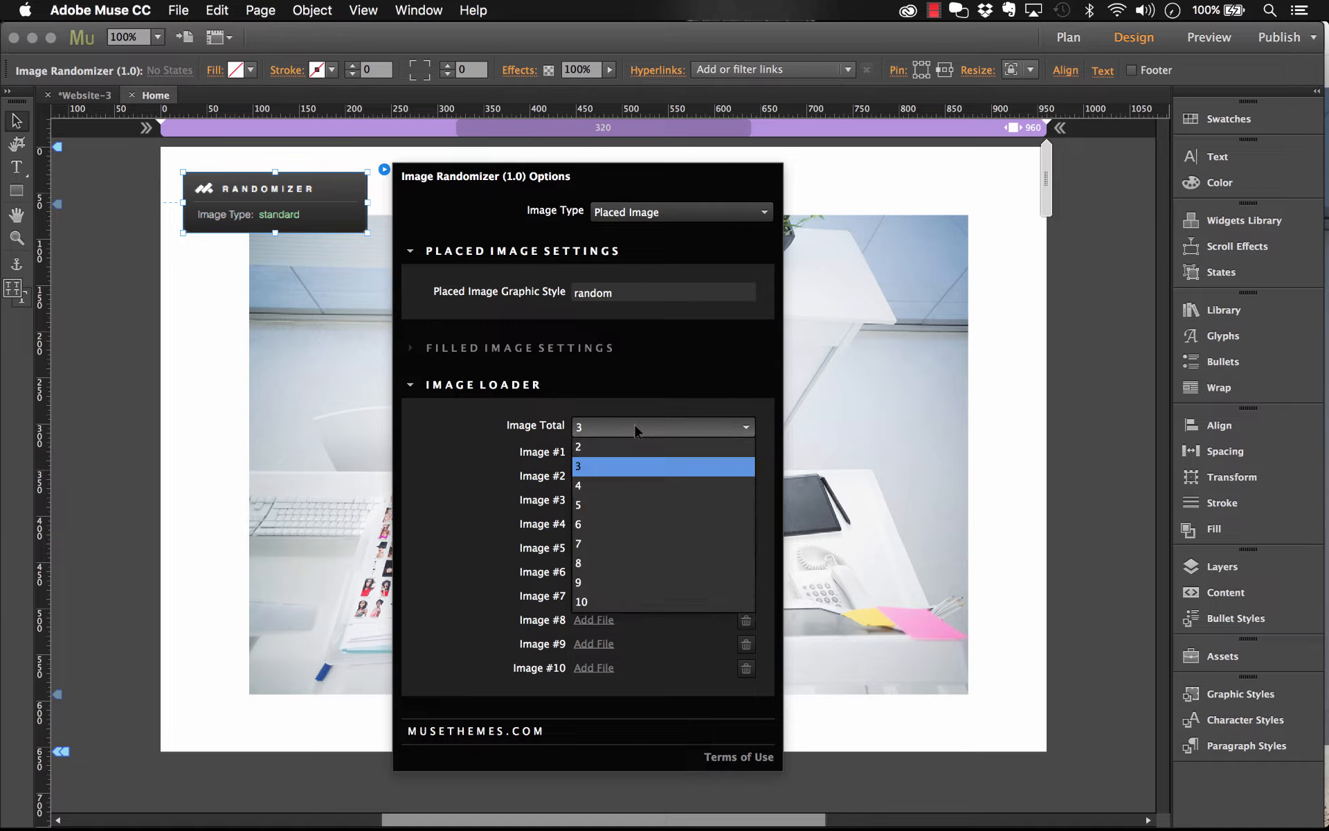
left_click(580, 471)
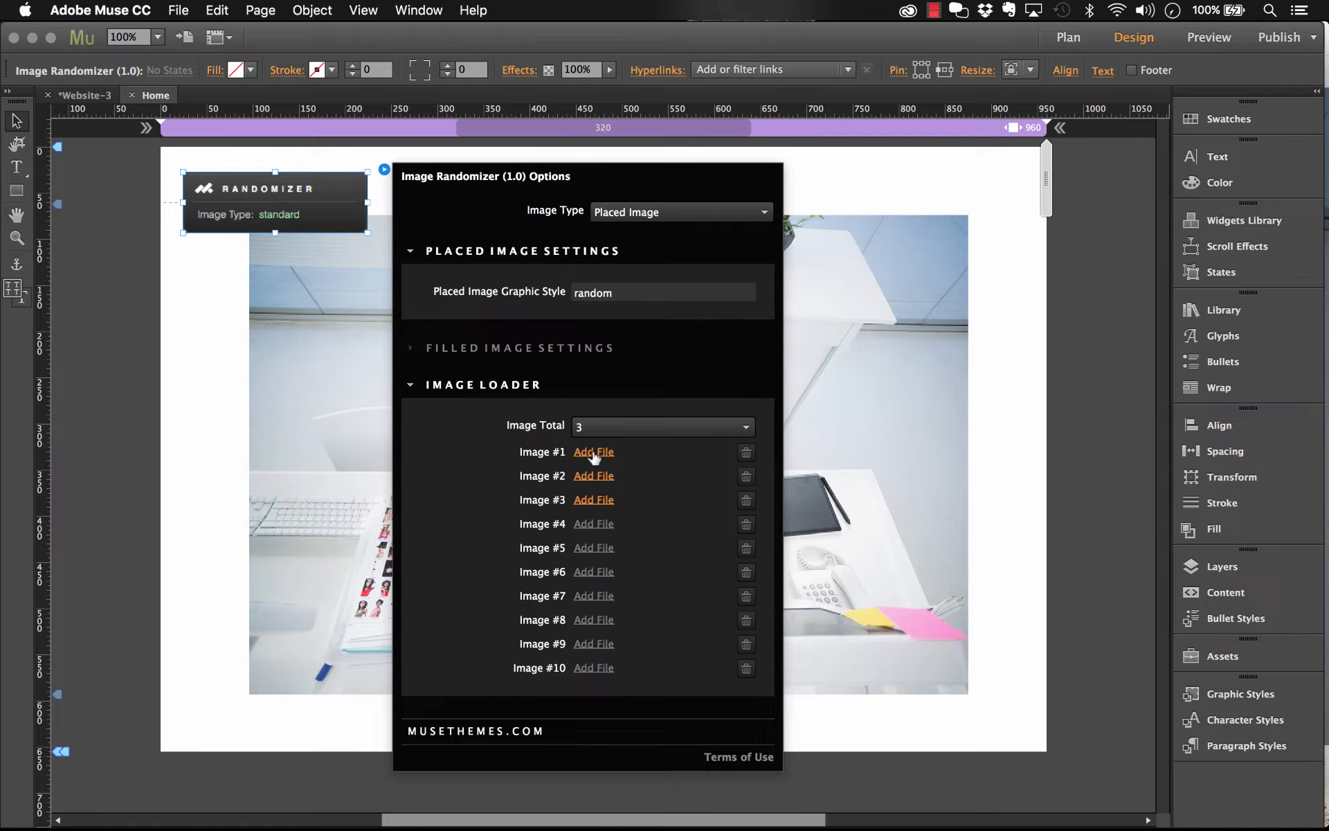
left_click(592, 453)
left_click(634, 260)
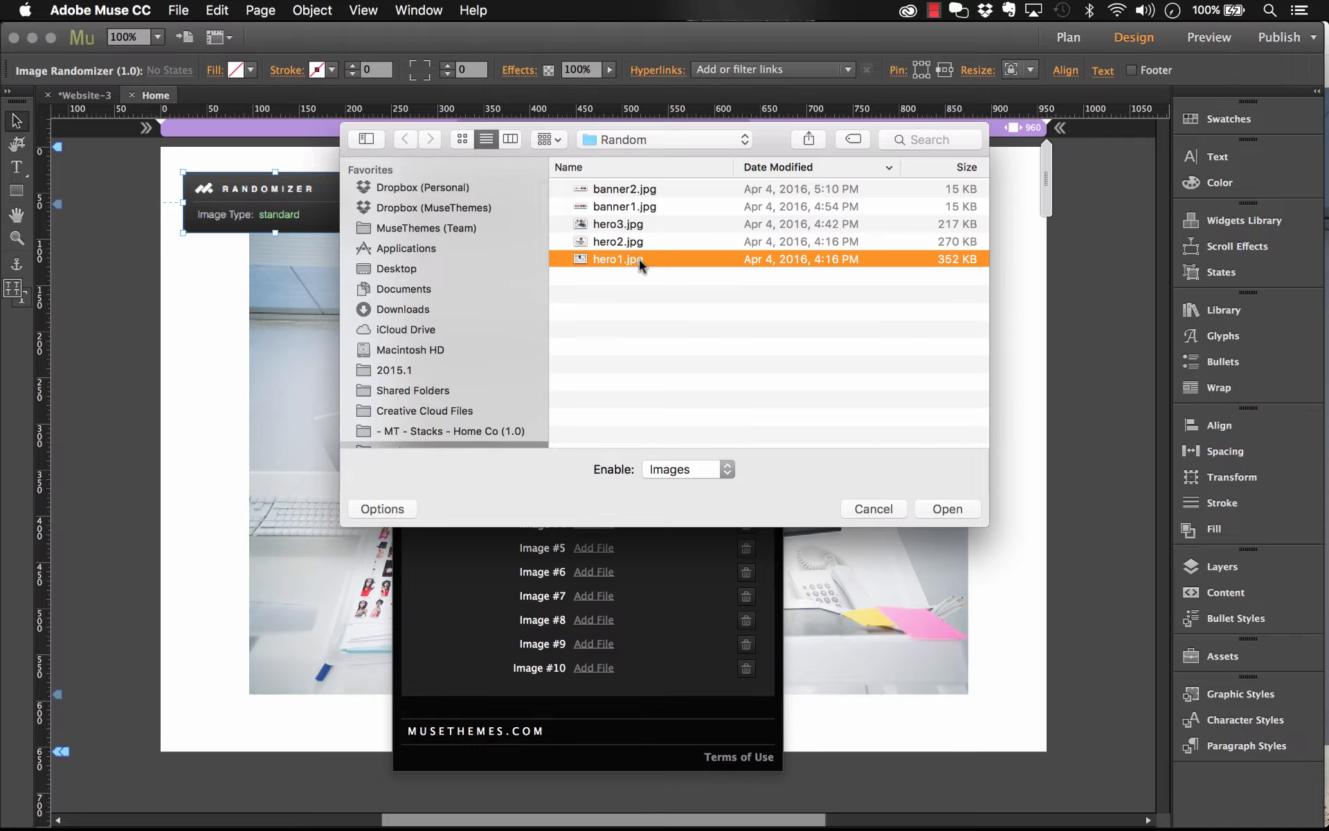
double_click(642, 261)
Step: Load hero2.jpg as Image #2 and hero3.jpg as Image #3 in the Image Loader, and close the widget's options
left_click(591, 478)
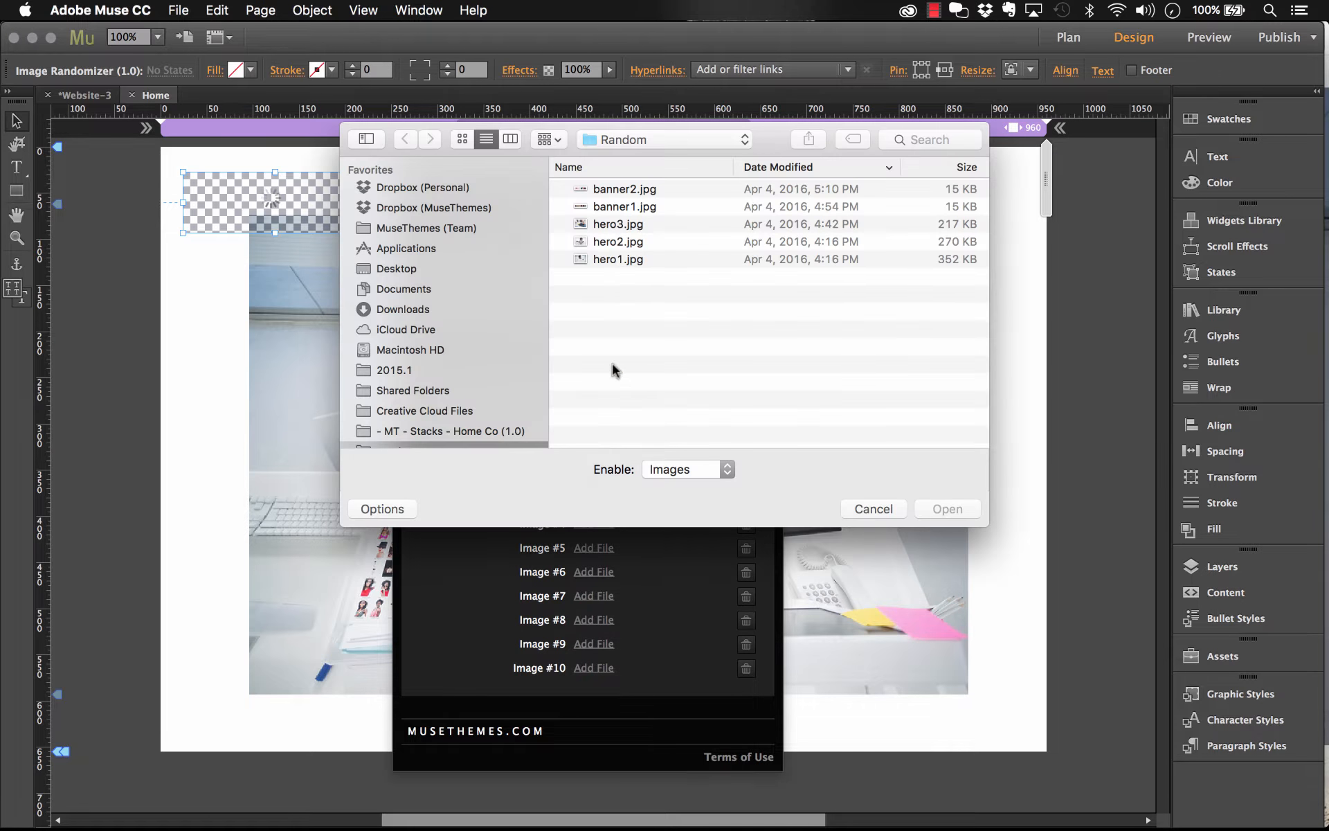
left_click(619, 242)
left_click(945, 509)
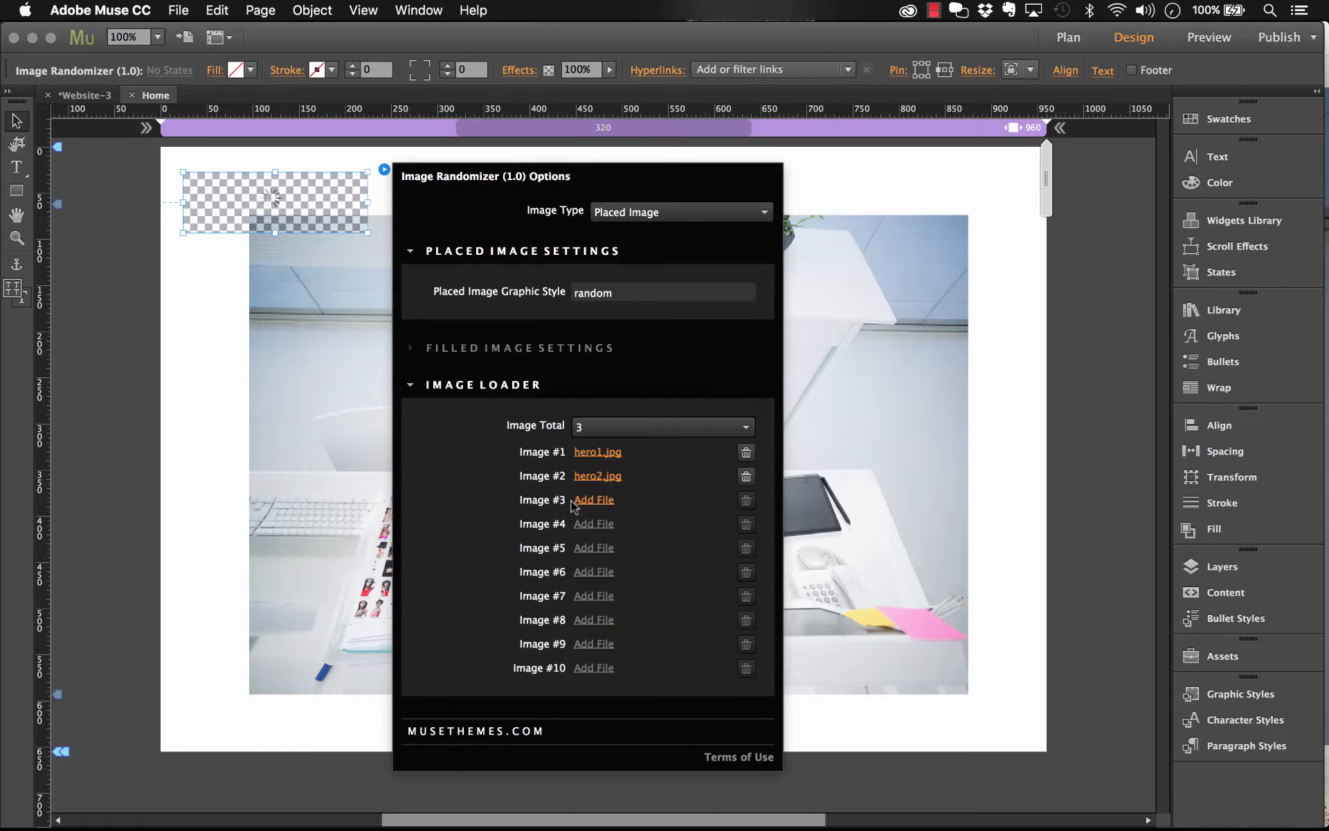
left_click(590, 500)
left_click(616, 225)
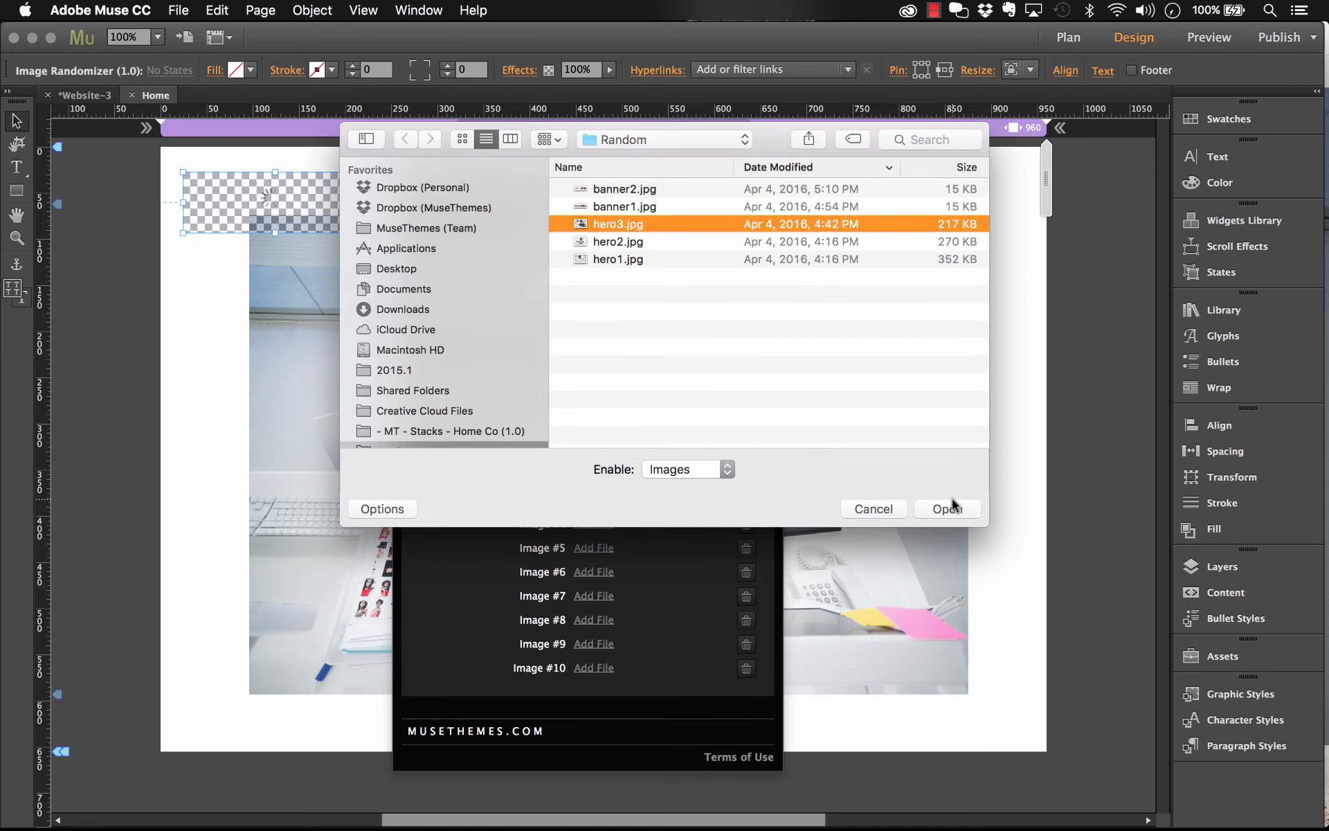
left_click(947, 509)
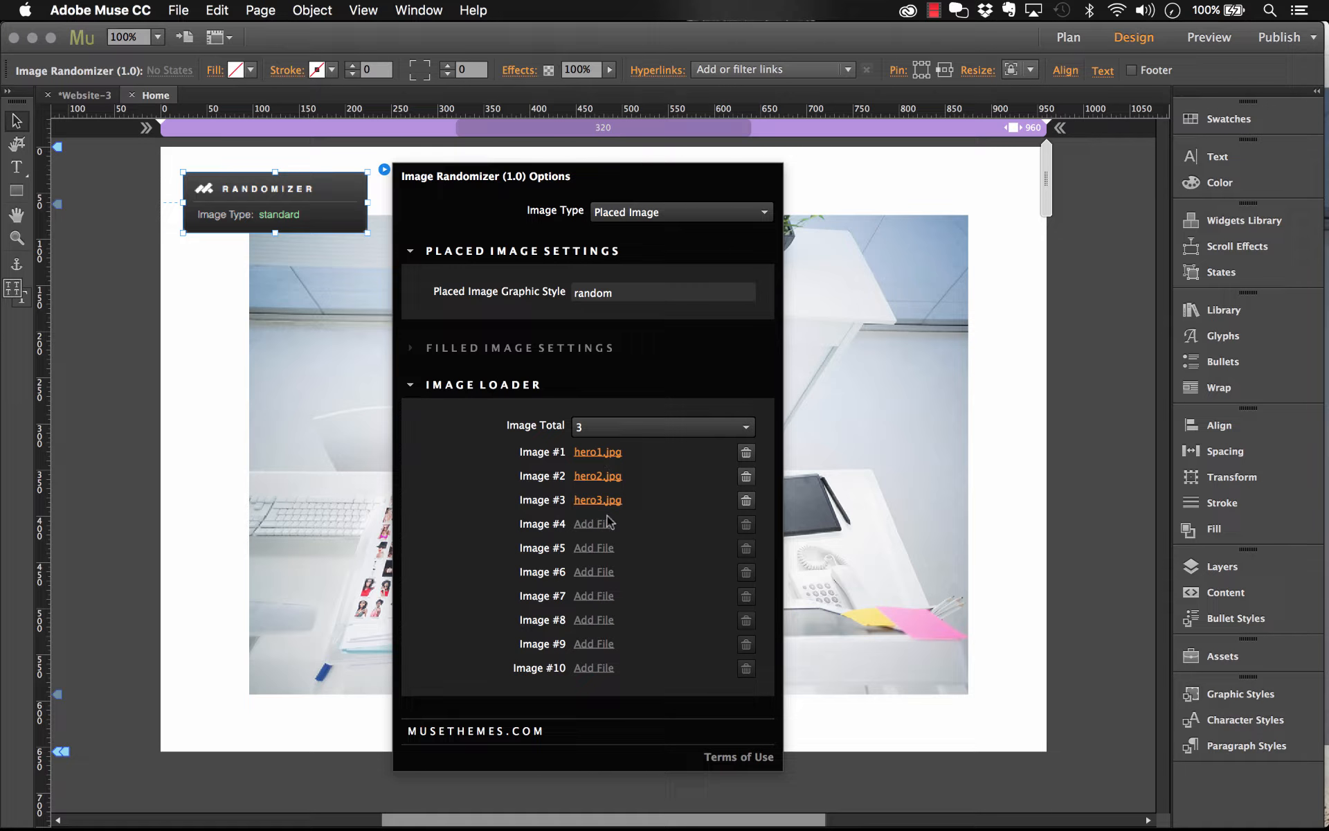
left_click(209, 324)
Step: Preview the Home page in the browser to check the random image, and return to Adobe Muse
left_click(177, 10)
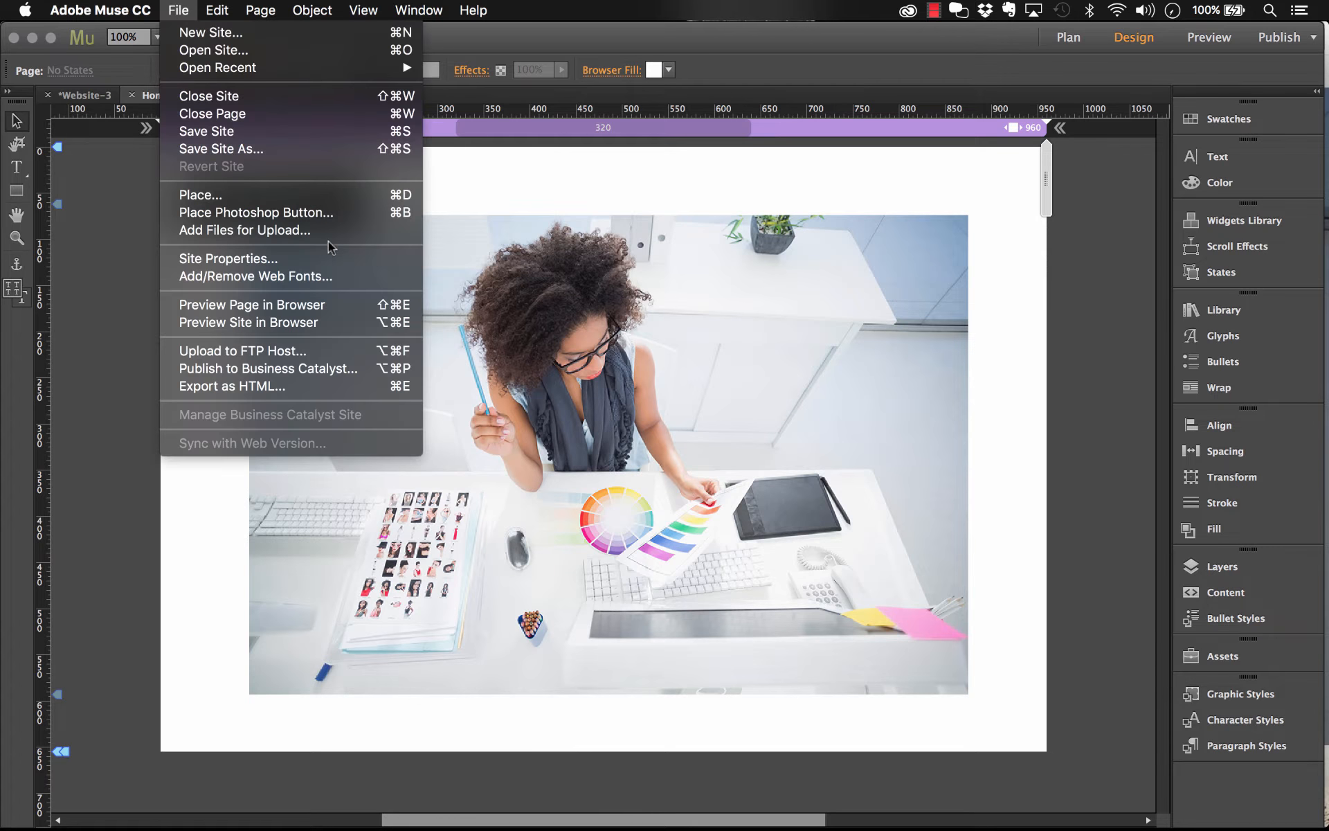
left_click(325, 304)
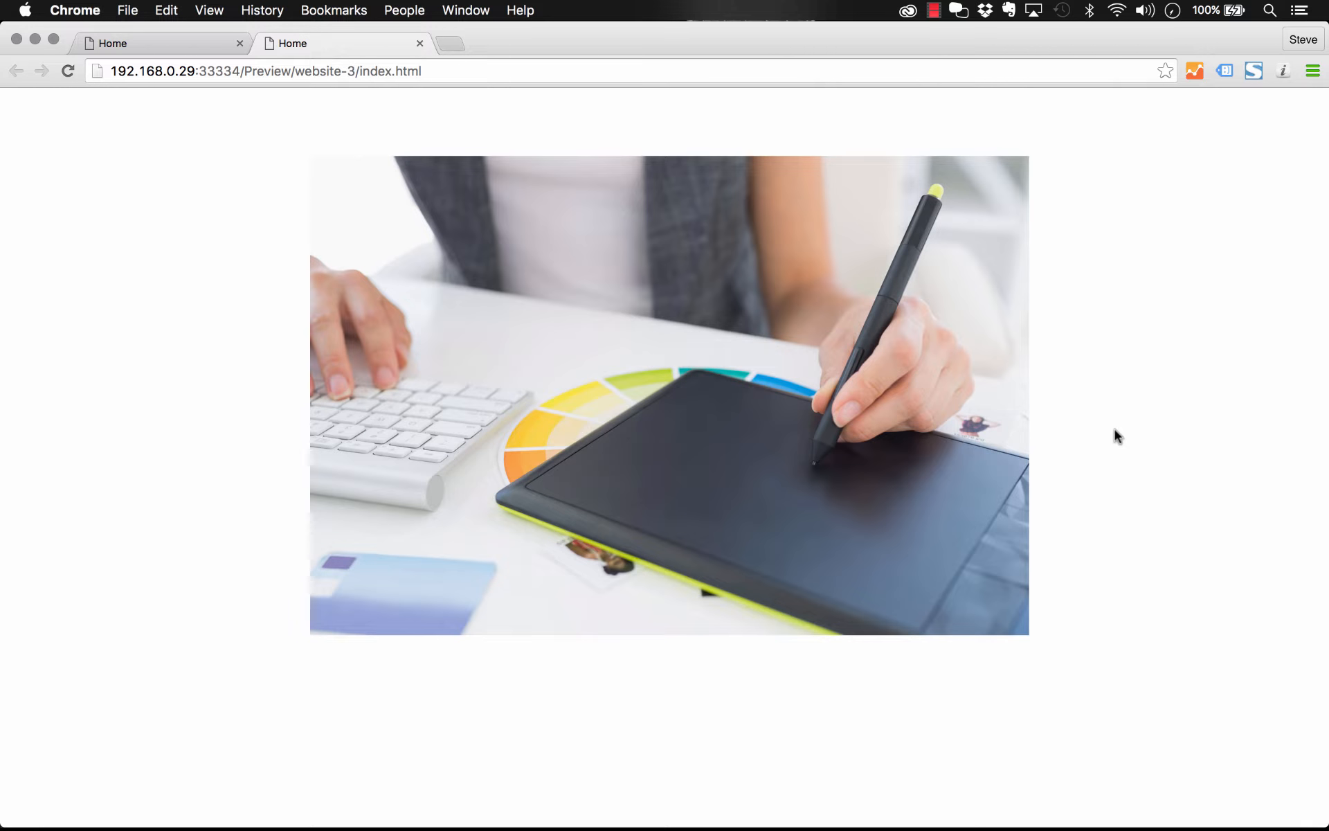
mouse_move(712, 825)
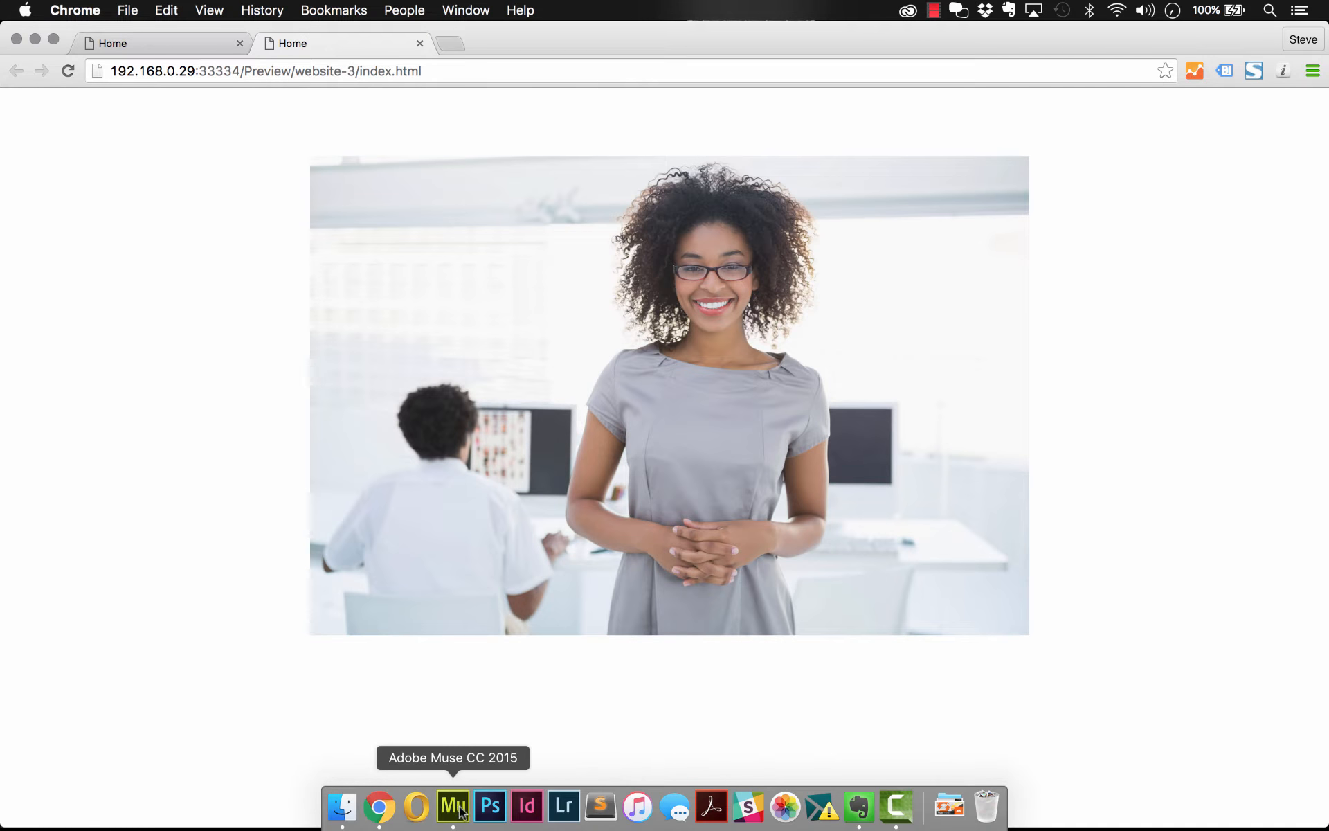
left_click(455, 807)
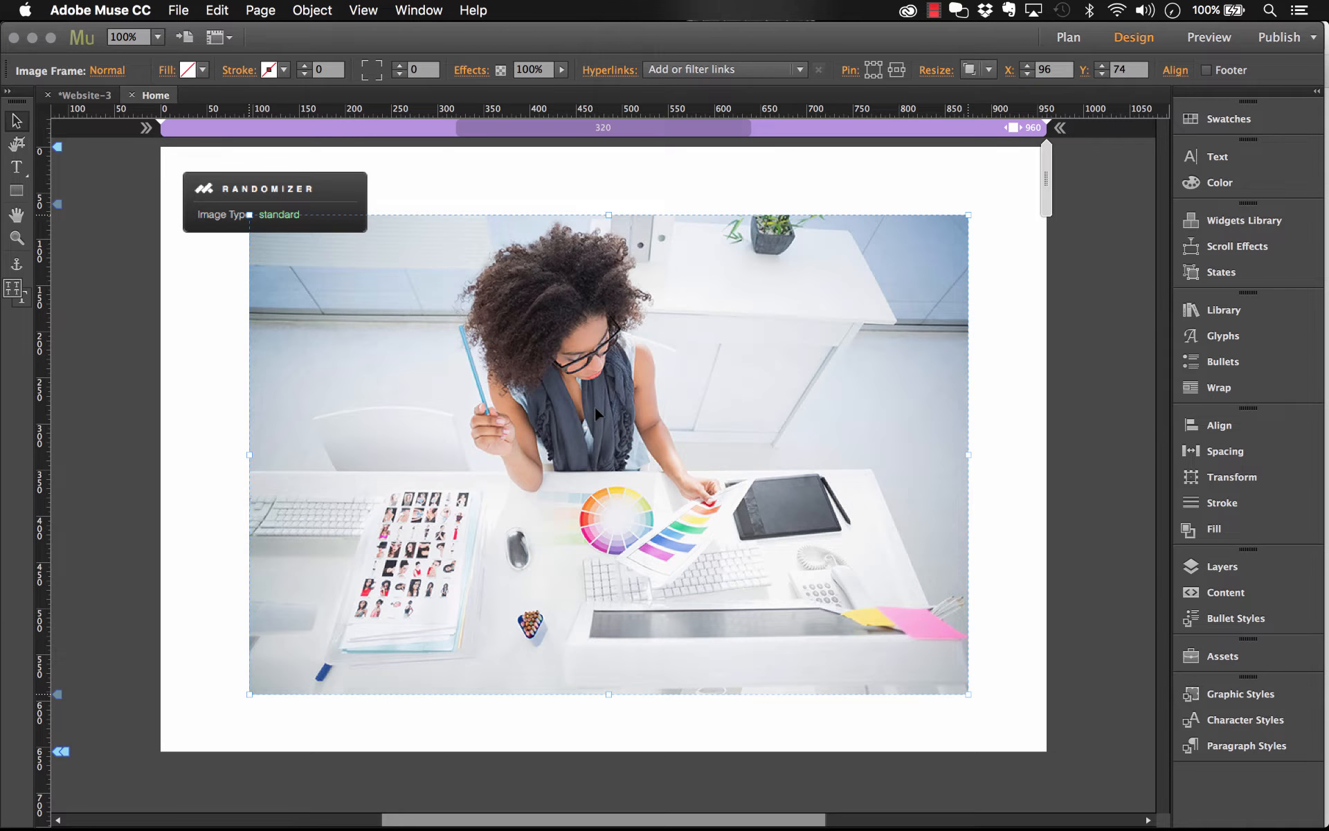
Step: Delete the placed hero image and draw a rectangle from X 0, Y 0 across the full page width, about 430 px tall
key("Delete")
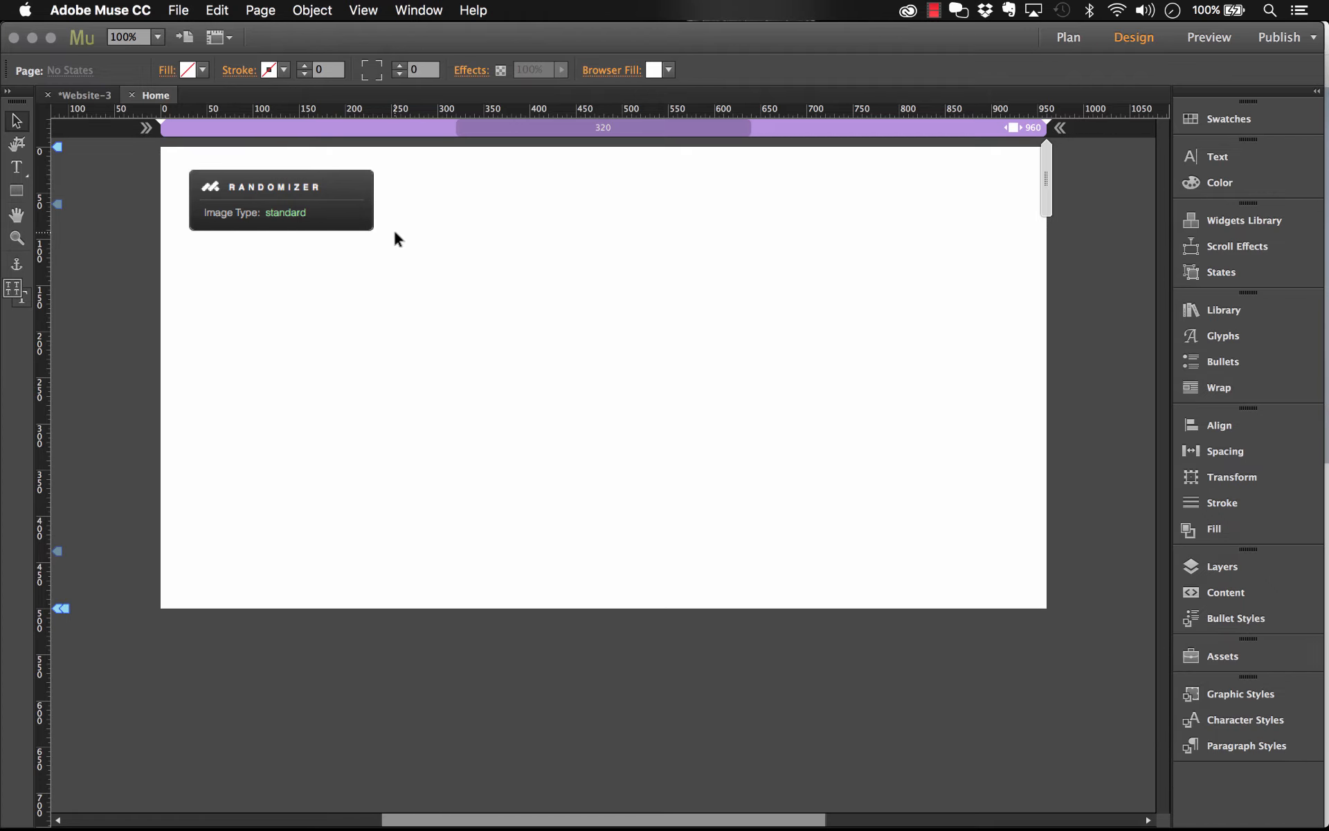
left_click(12, 192)
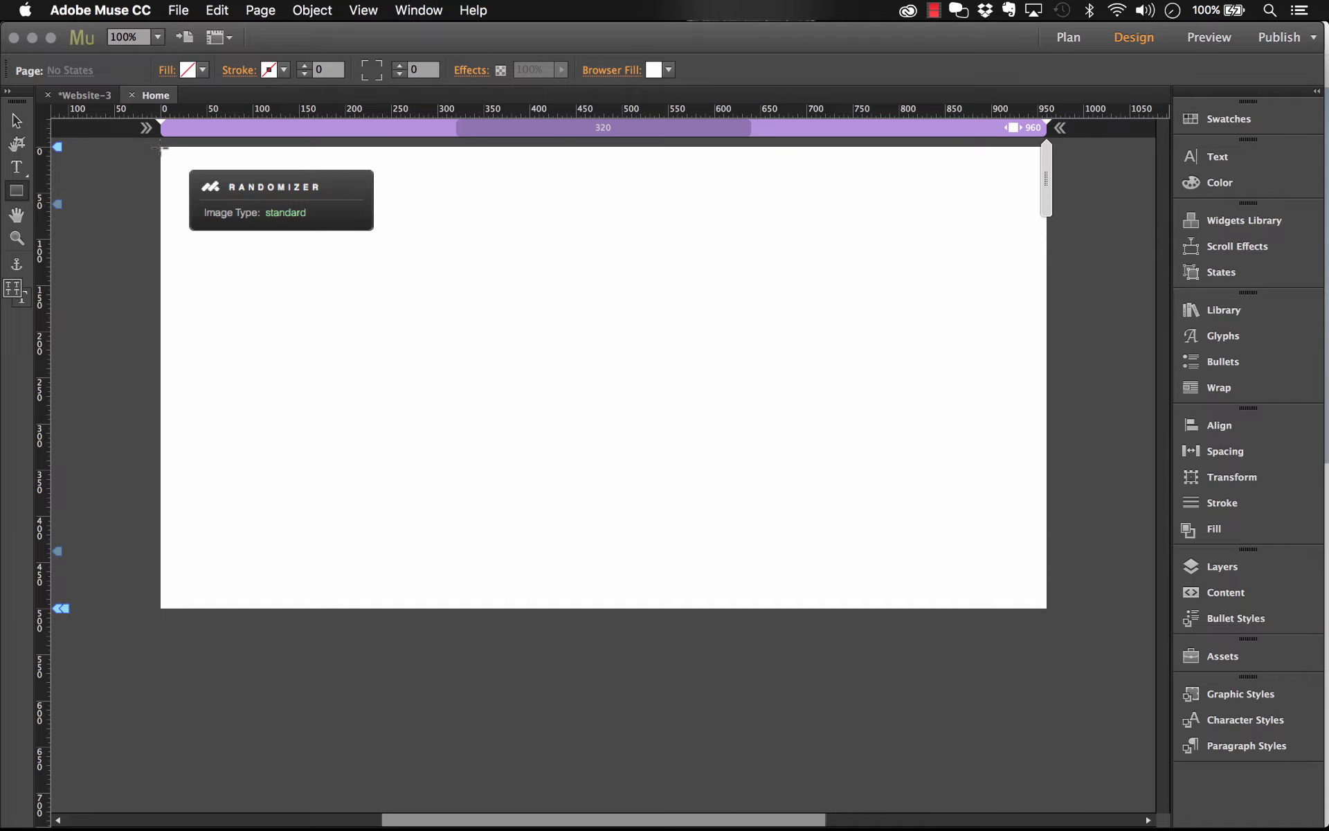
left_click_drag(160, 147, 1045, 541)
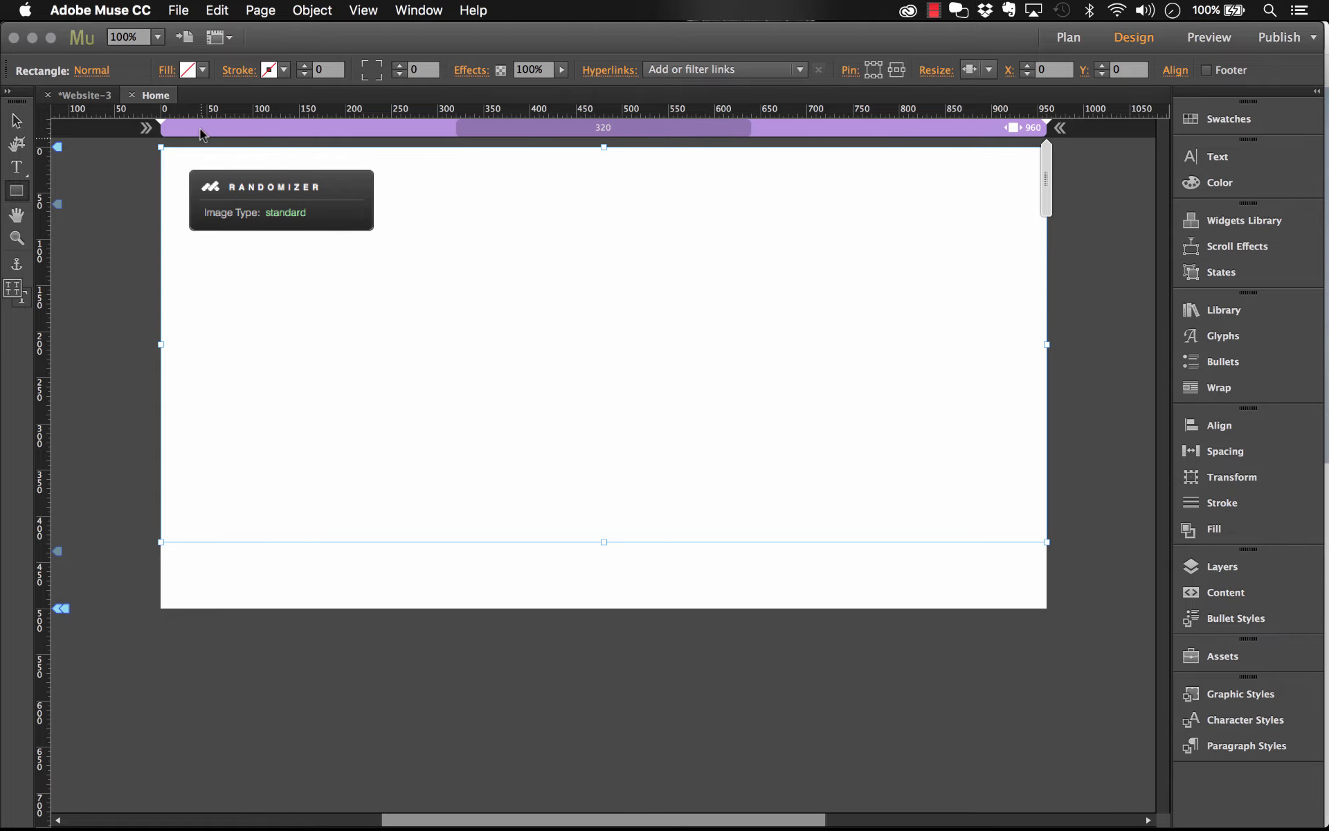
Step: Fill the rectangle with the image hero1.jpg, using Scale To Fill fitting and a centered position
left_click(167, 70)
left_click(263, 234)
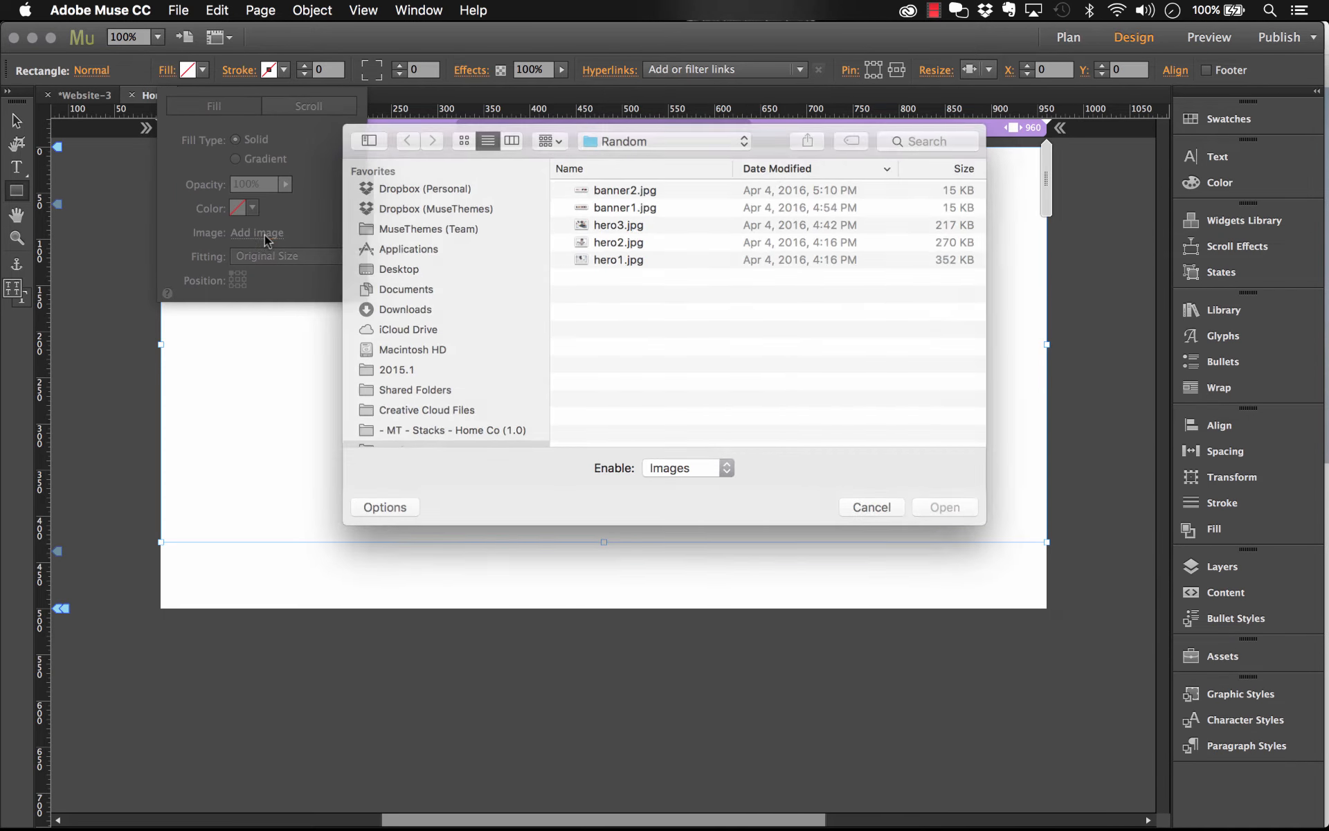
left_click(645, 261)
left_click(945, 507)
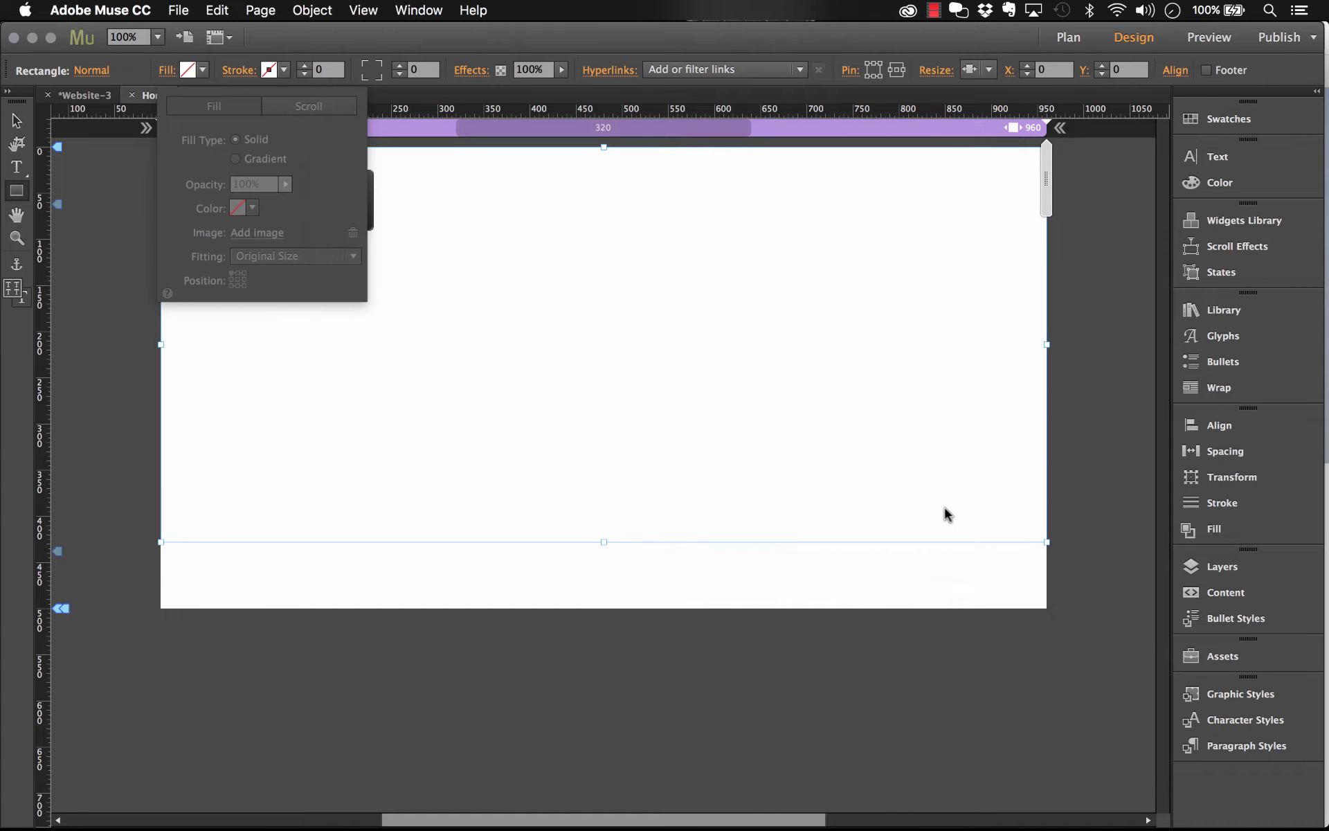
left_click(280, 256)
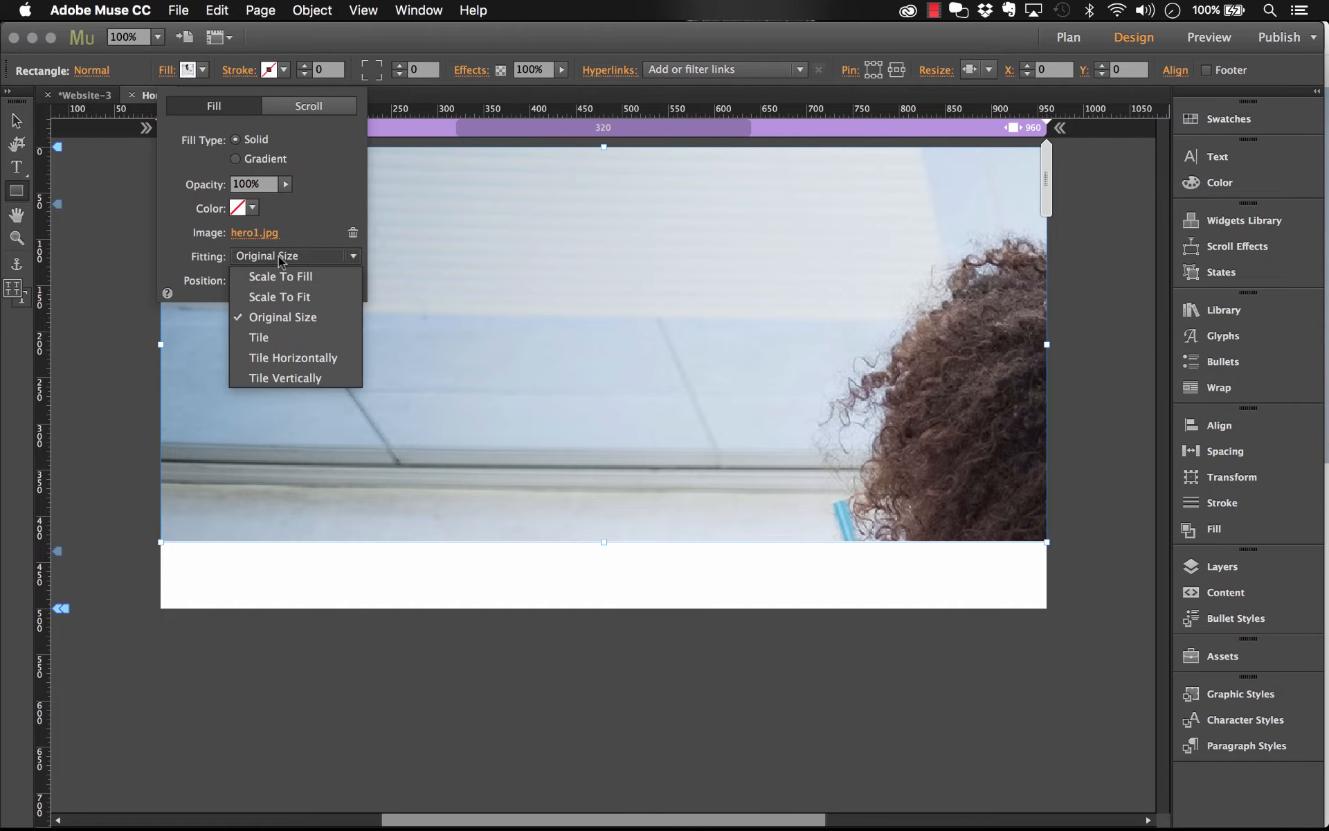
left_click(280, 277)
left_click(237, 285)
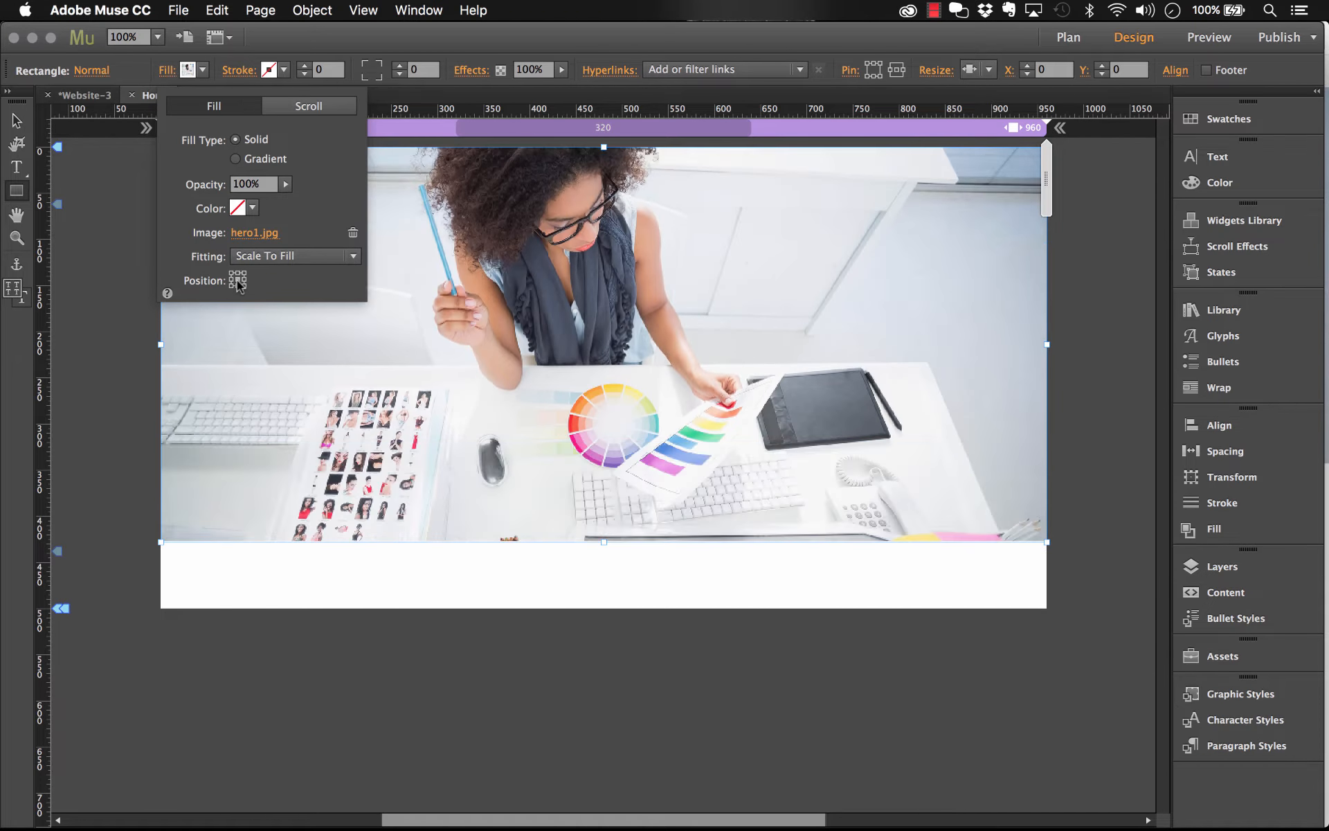
left_click(378, 317)
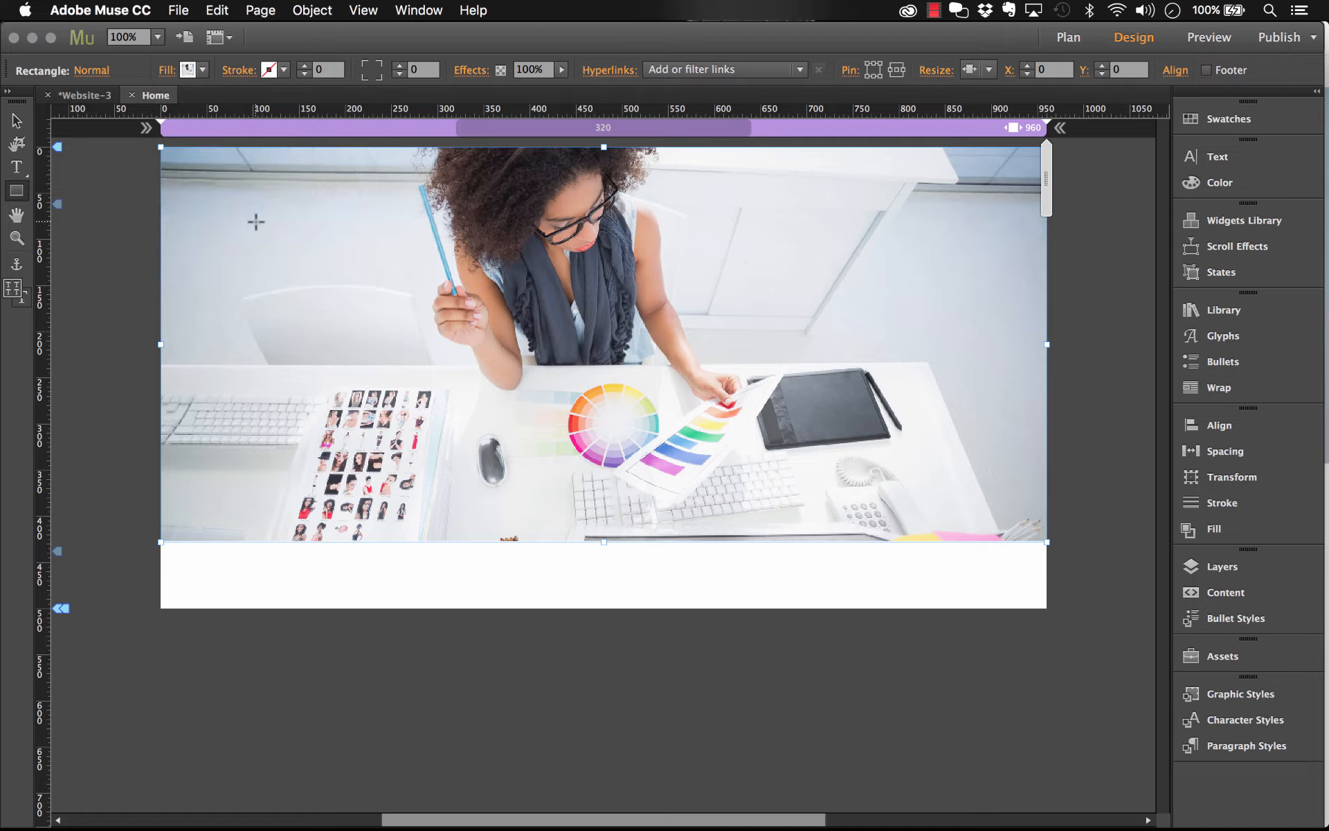
Step: Set the filled rectangle's resize behaviour to Stretch to Browser Width
left_click(17, 120)
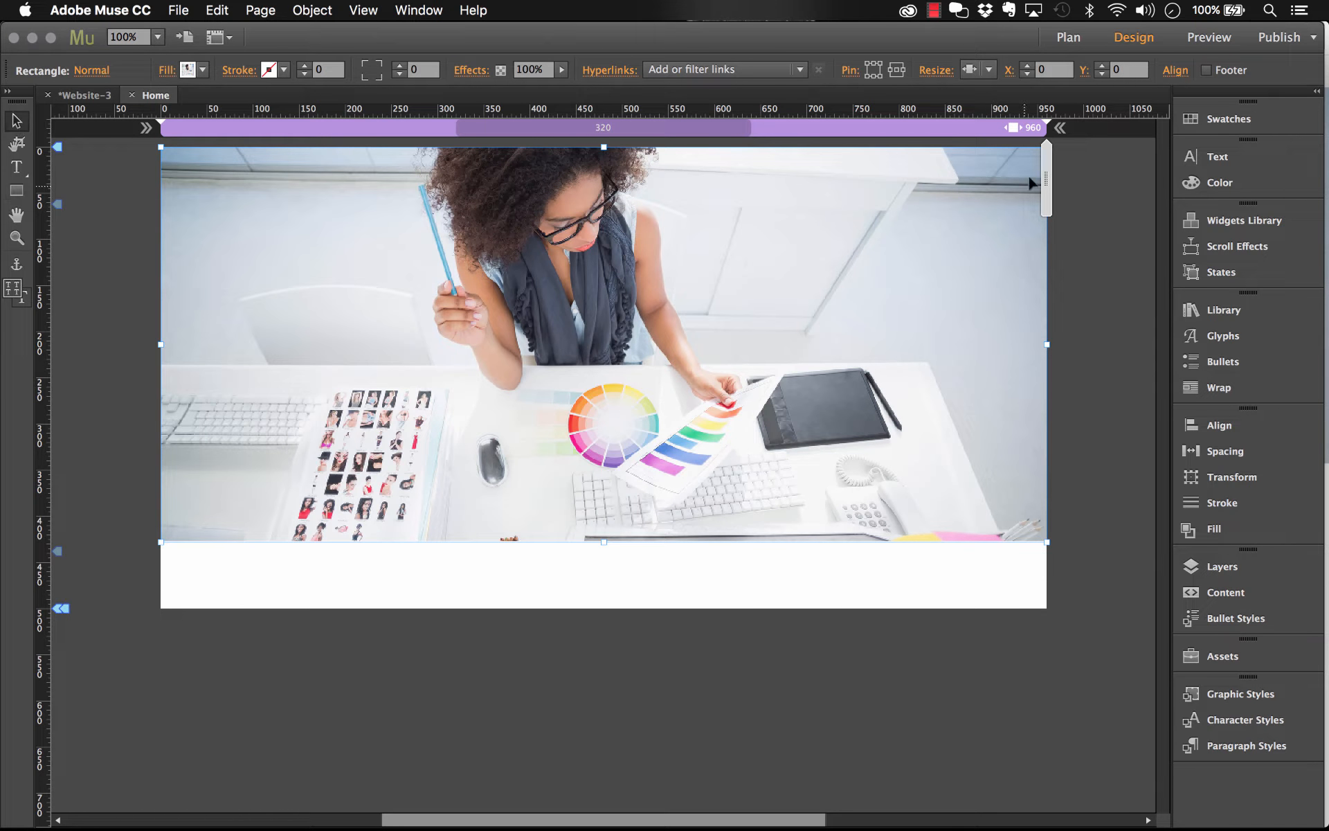
left_click(990, 70)
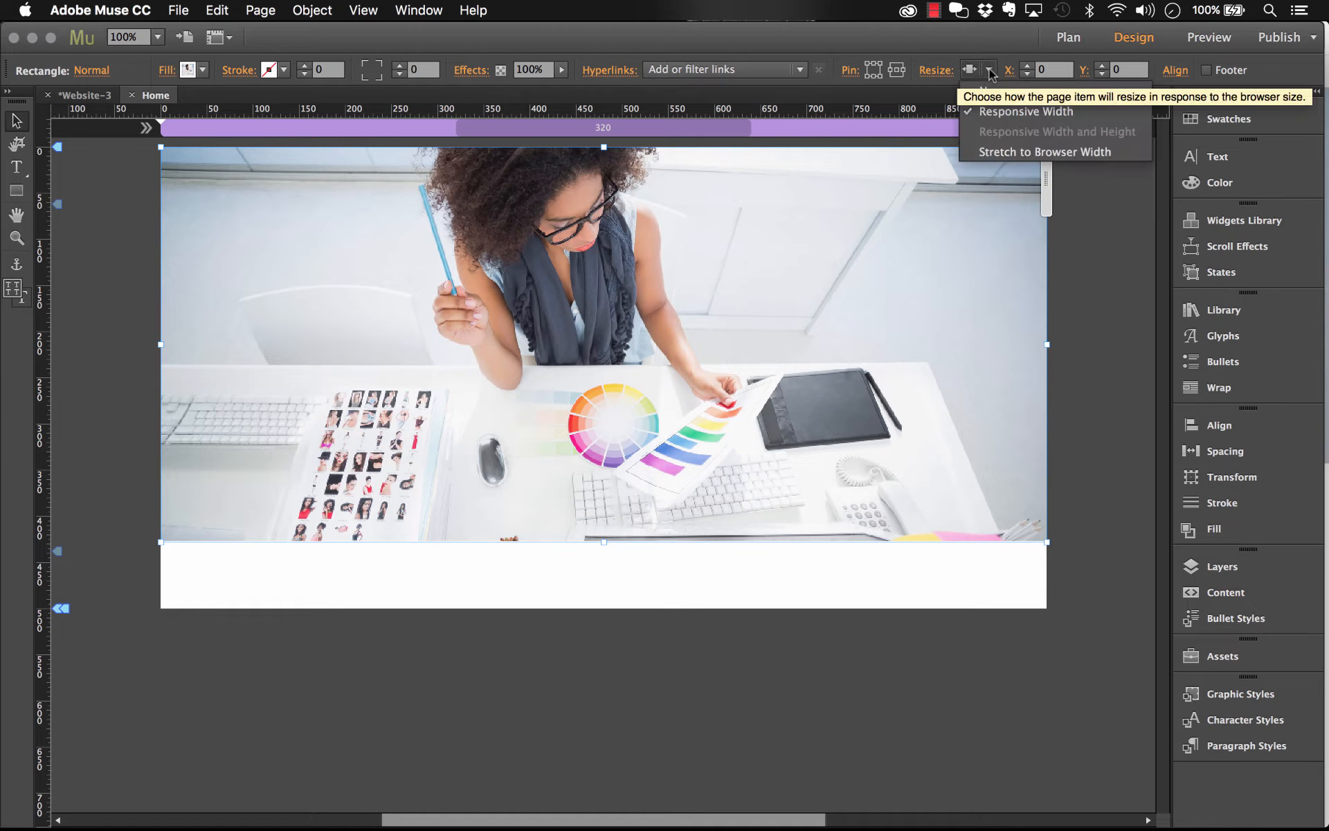
left_click(1013, 152)
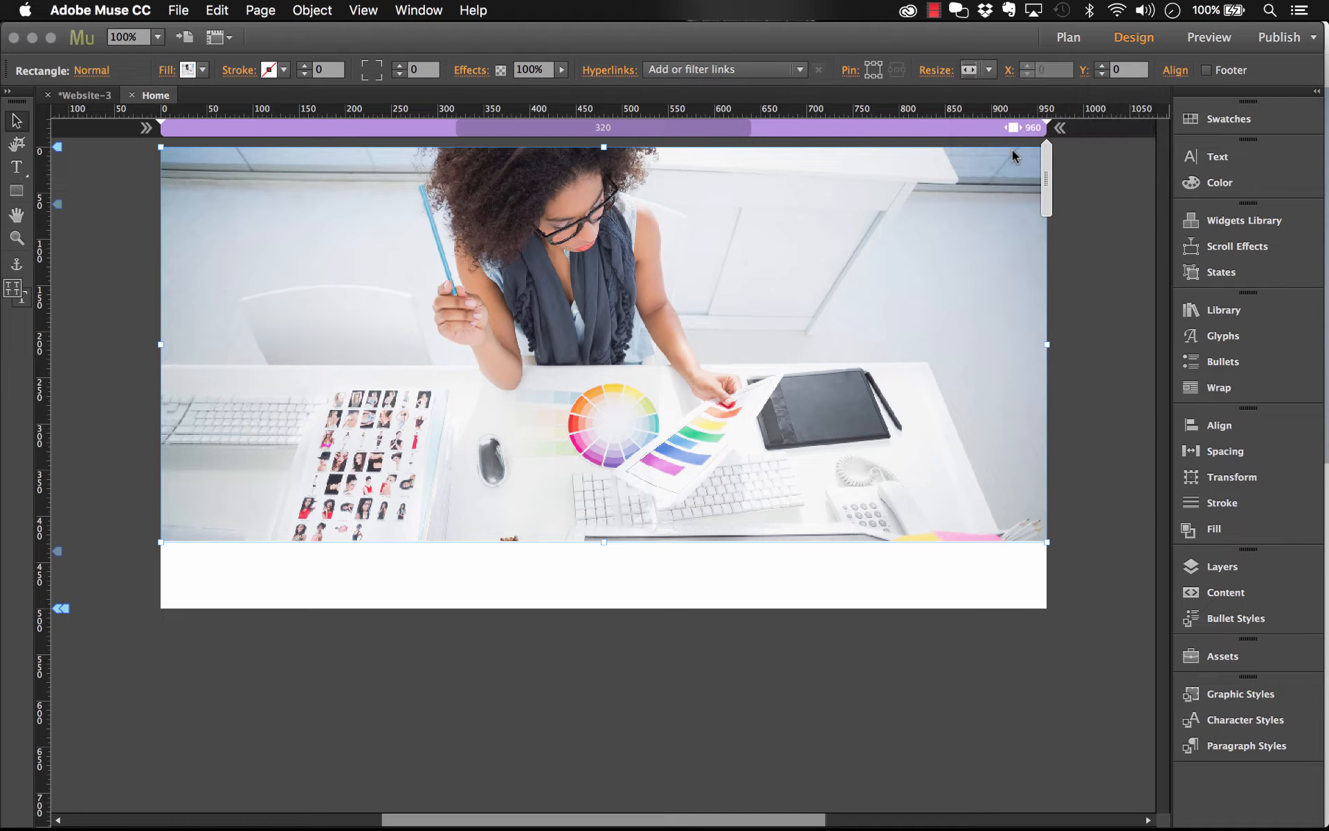
left_click(1070, 181)
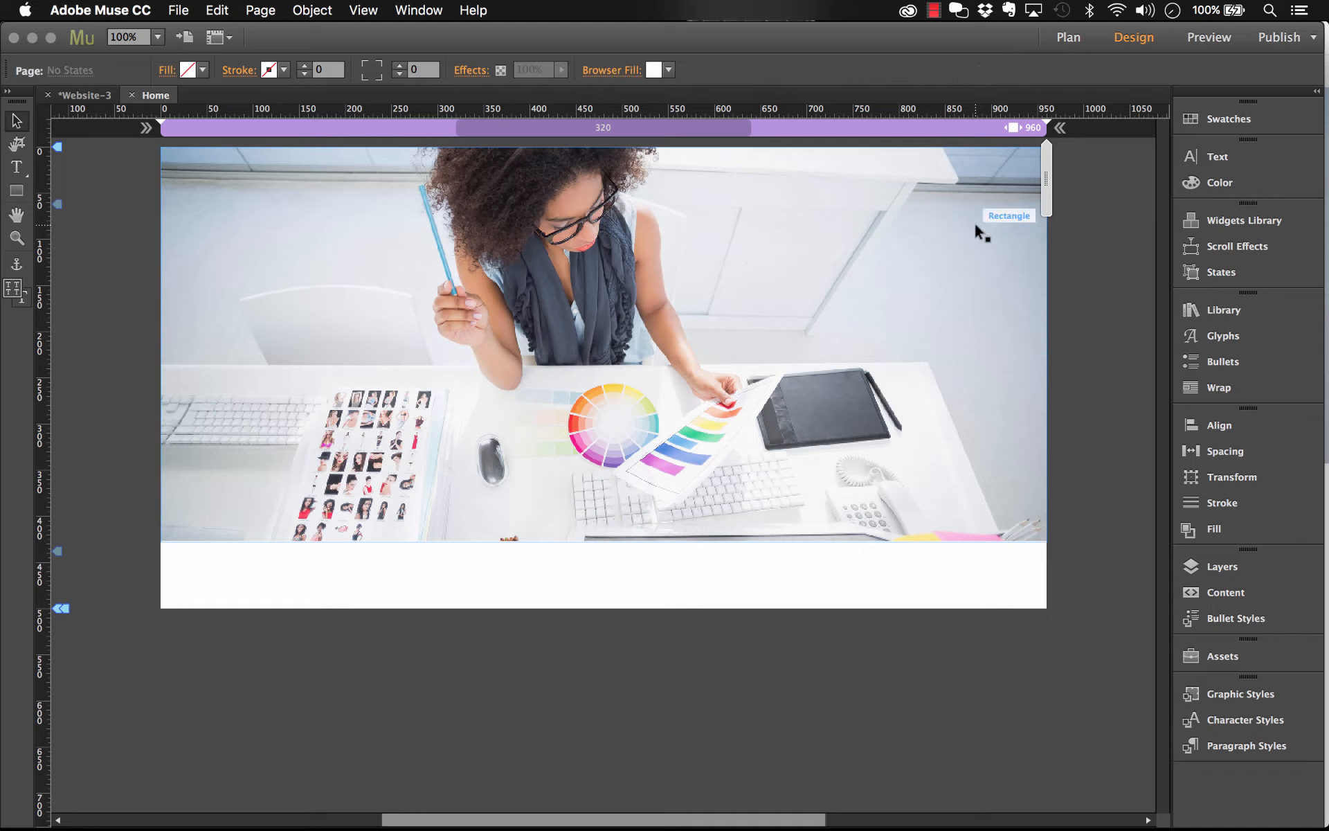
Step: Move the rectangle down to uncover the Randomizer widget, bring the widget in front, and return the rectangle to the page's top edge
left_click(880, 216)
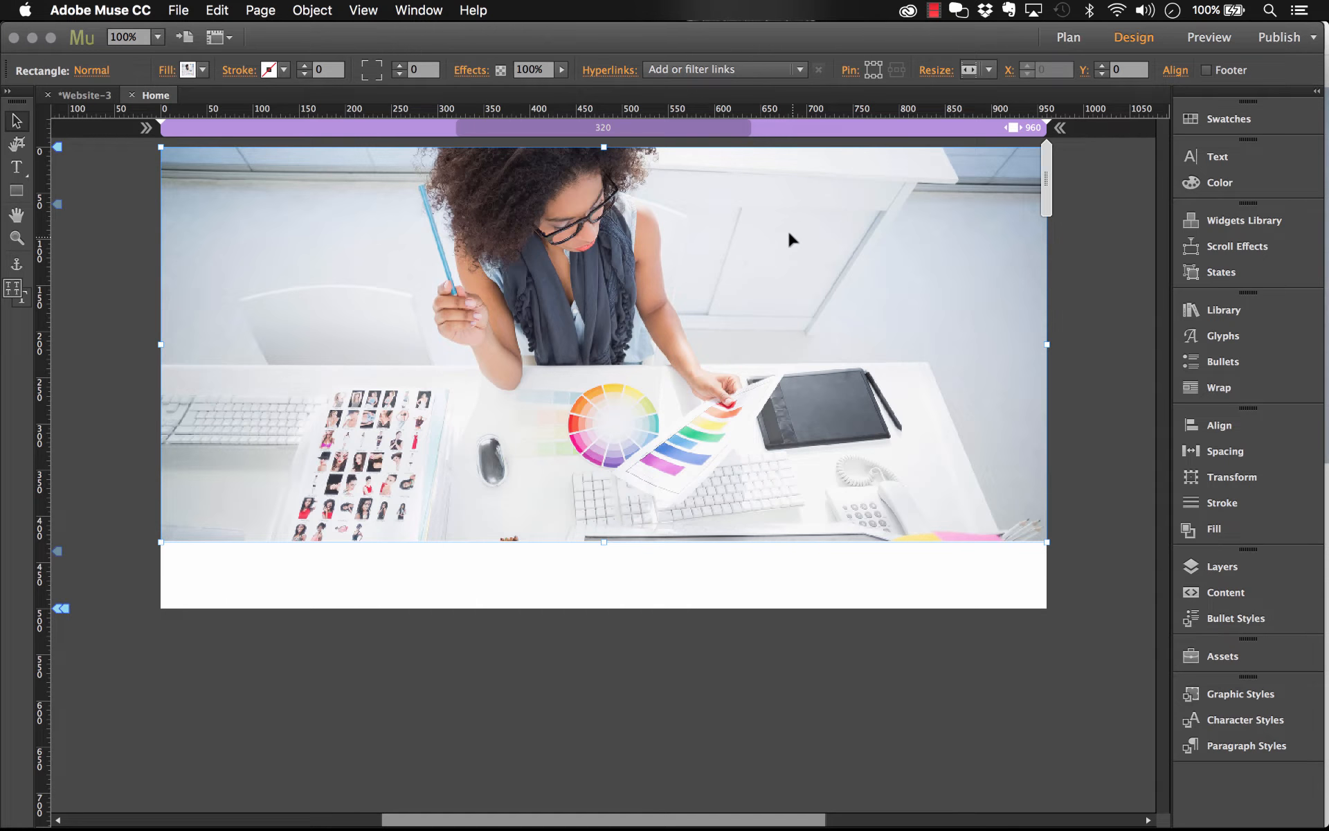
left_click_drag(783, 199, 779, 304)
left_click(278, 201)
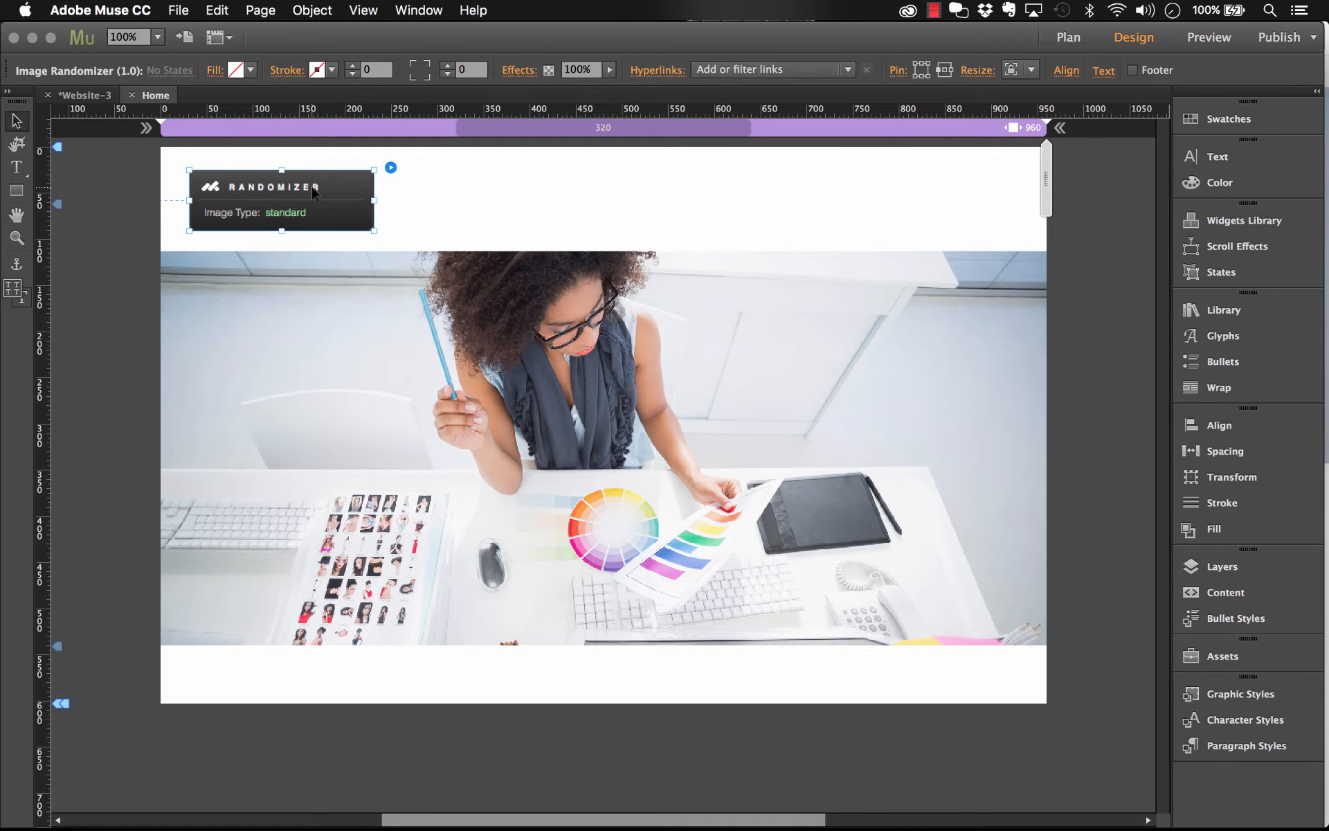
left_click_drag(340, 294, 353, 218)
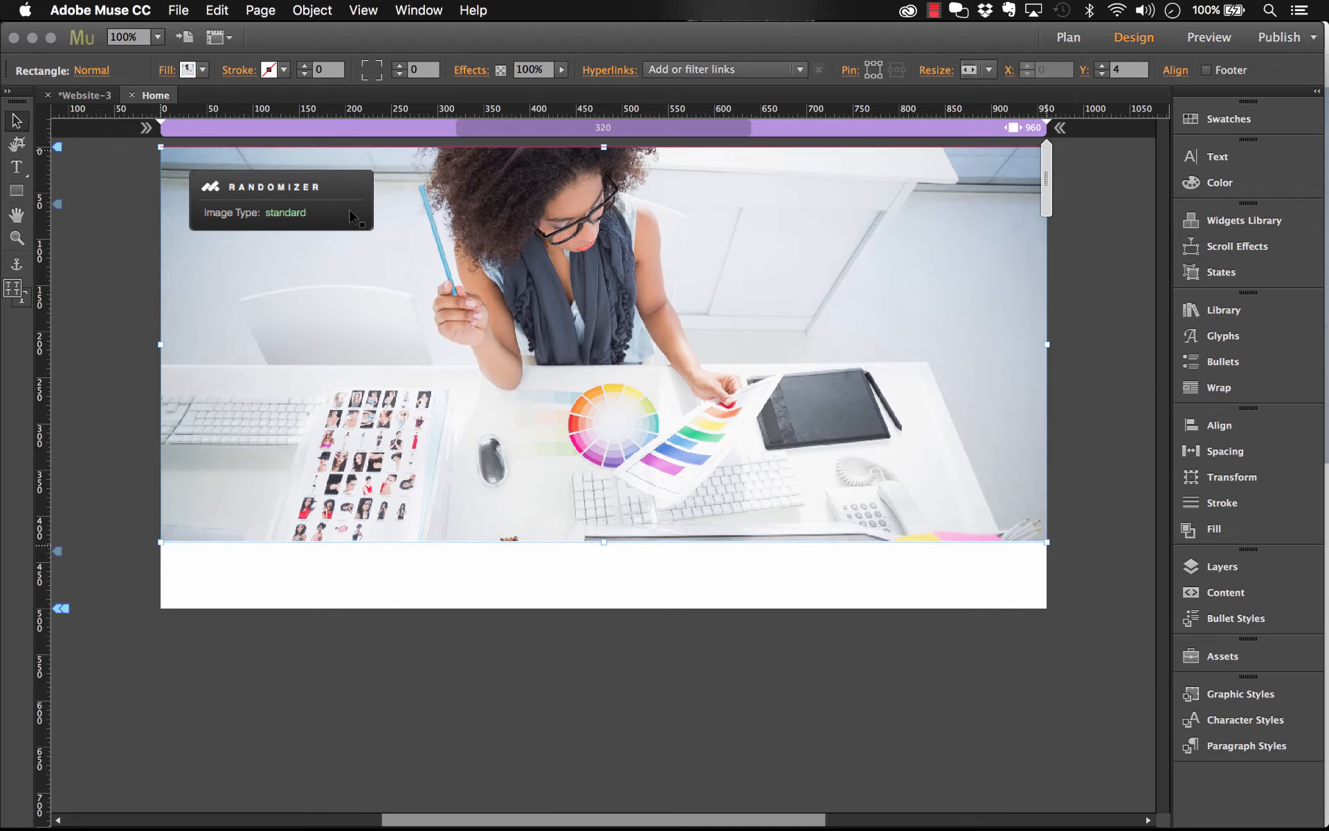
left_click(1055, 284)
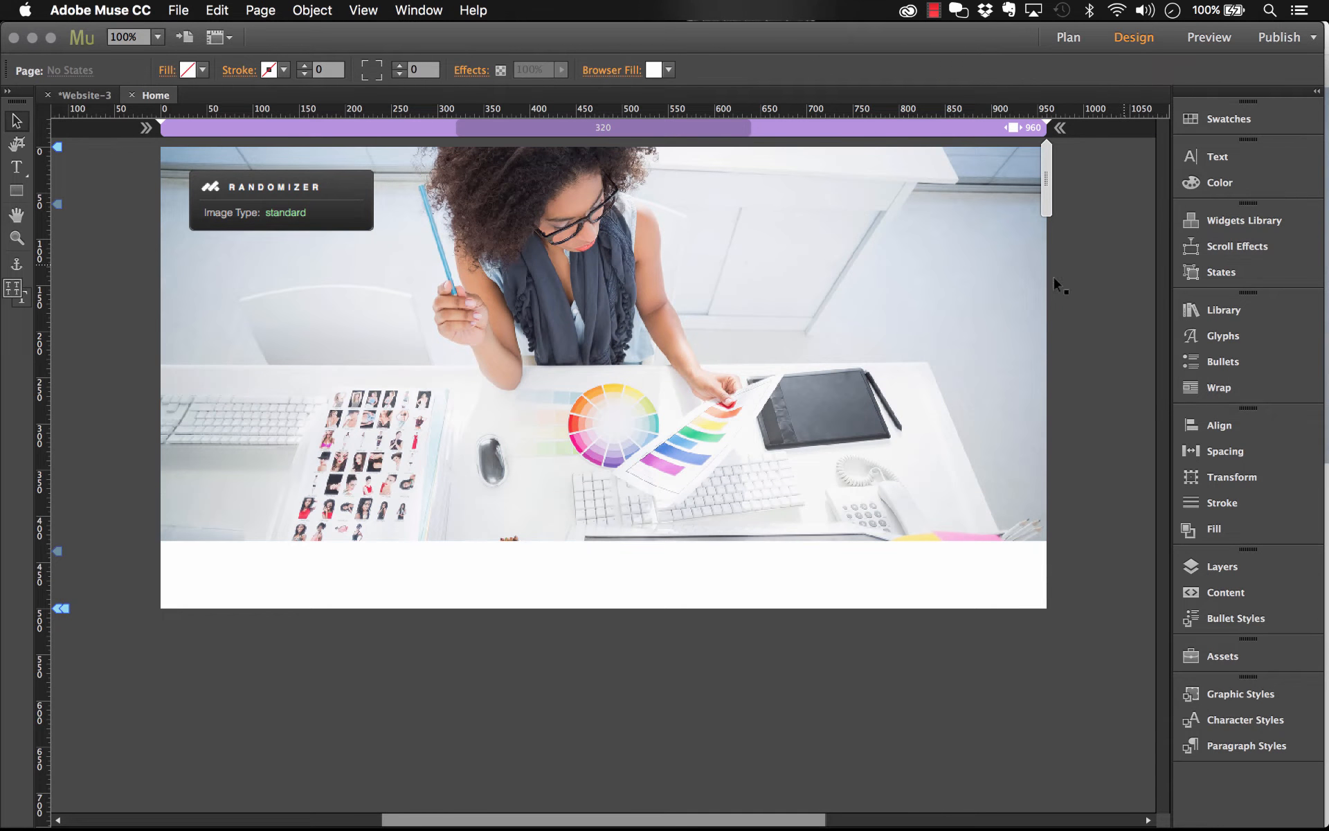
Step: Create a graphic style named randomize from the filled rectangle
left_click(1043, 289)
left_click(1240, 694)
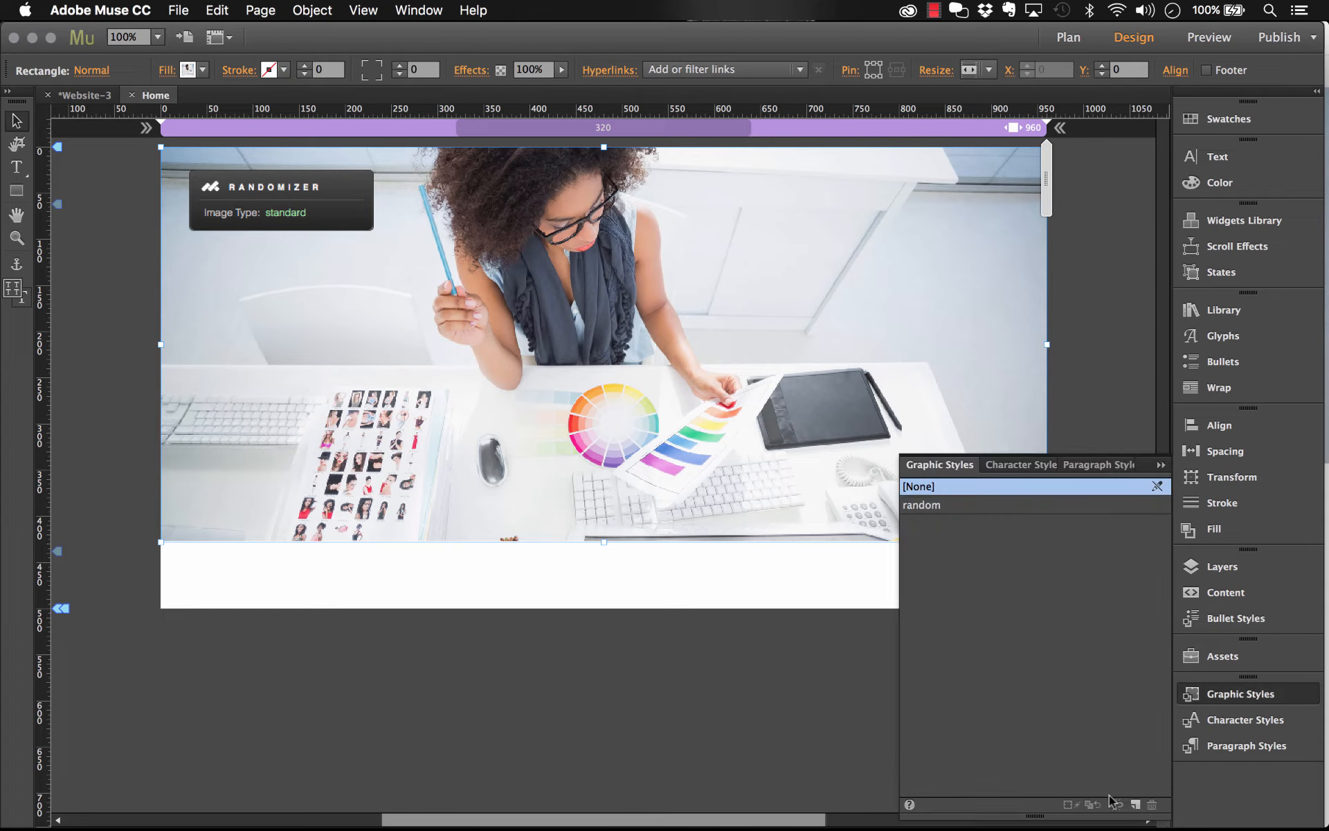
left_click(1135, 805)
left_click(912, 524)
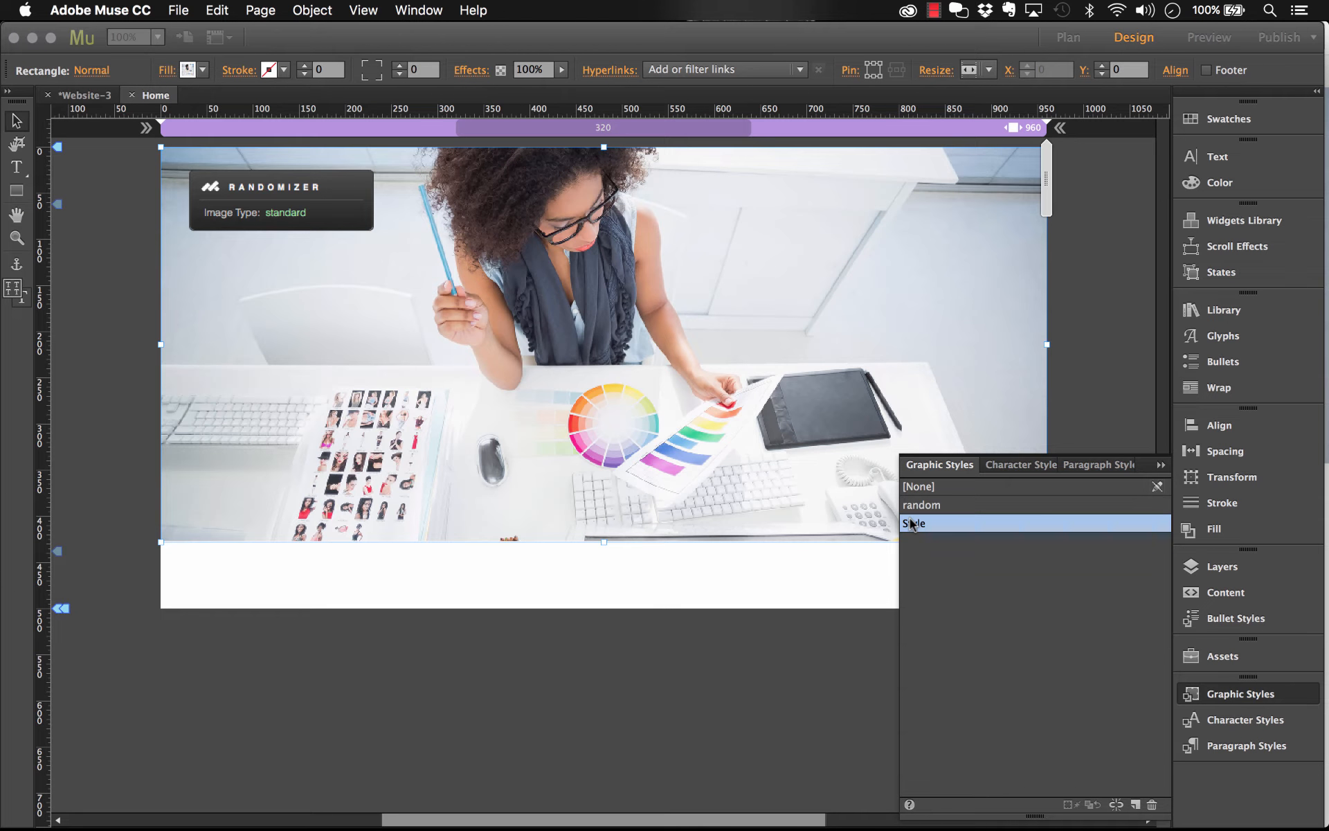
double_click(912, 524)
type("randomize")
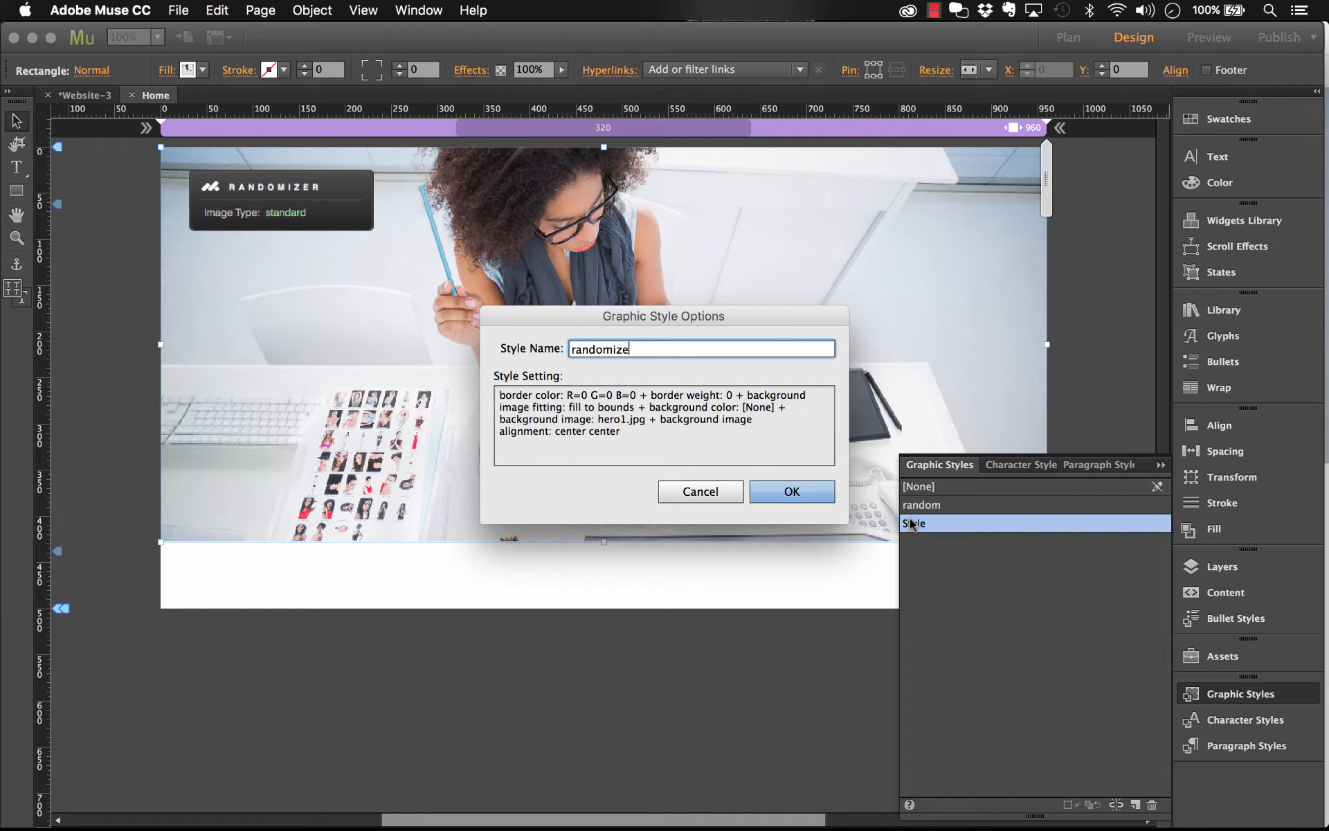
key("Return")
left_click(107, 242)
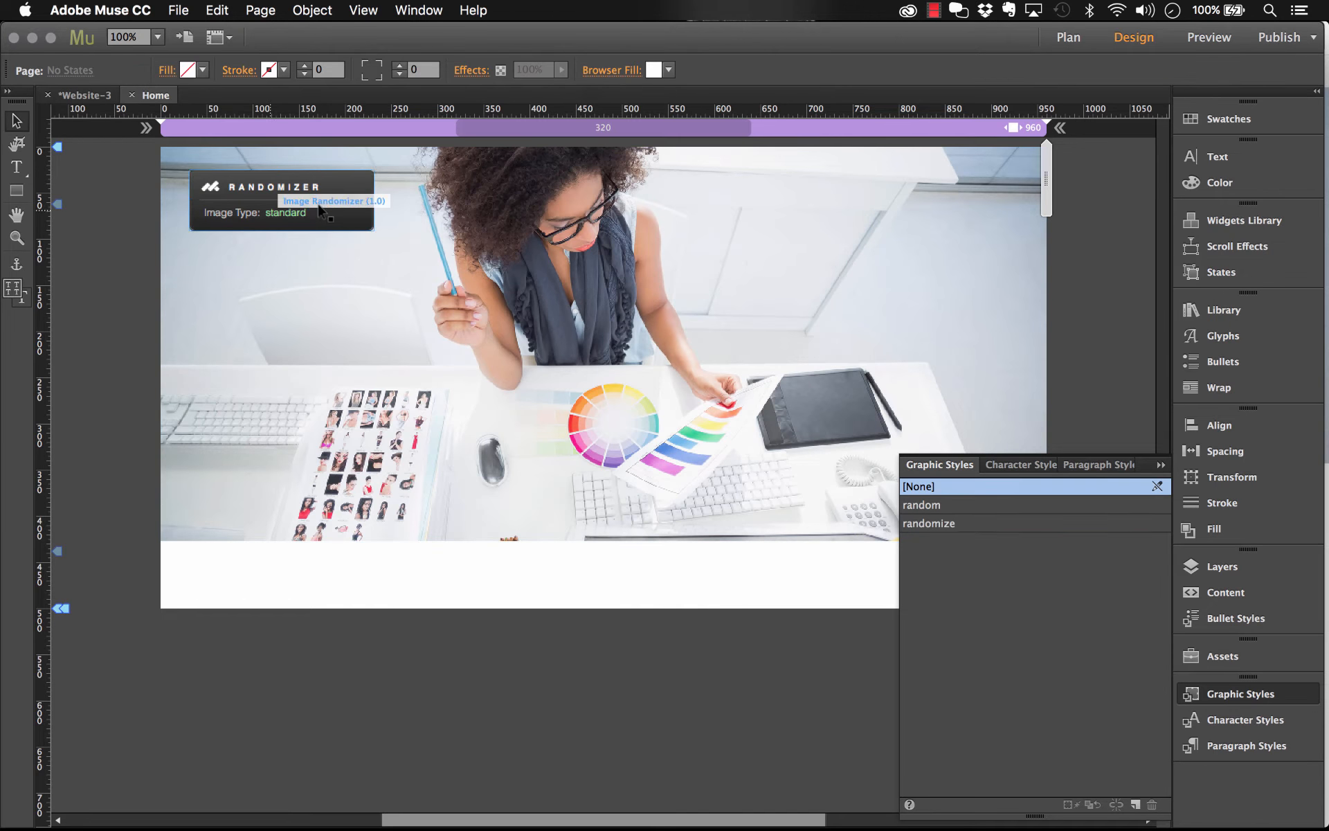
Step: Change the Randomizer widget's image type to Filled Image
left_click(363, 200)
left_click(391, 168)
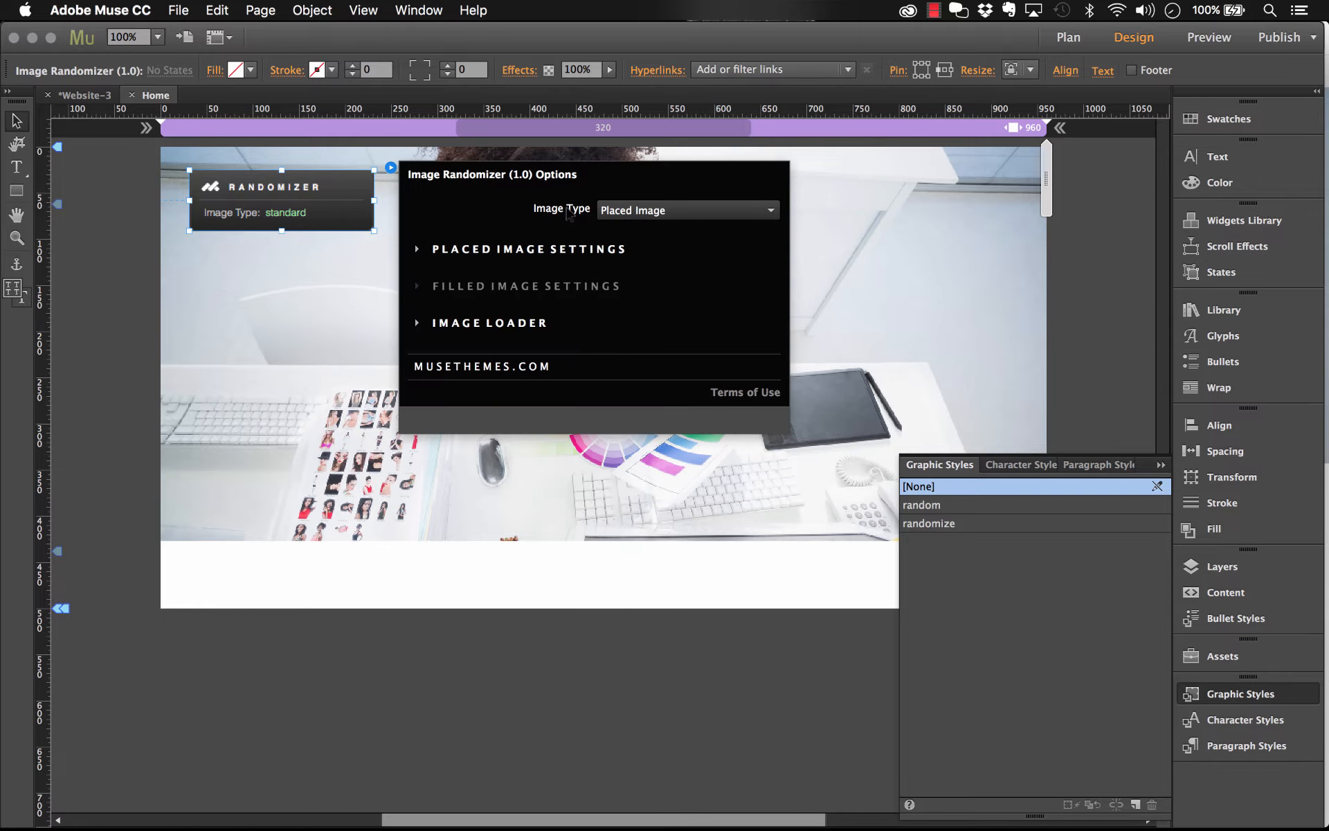
left_click(643, 212)
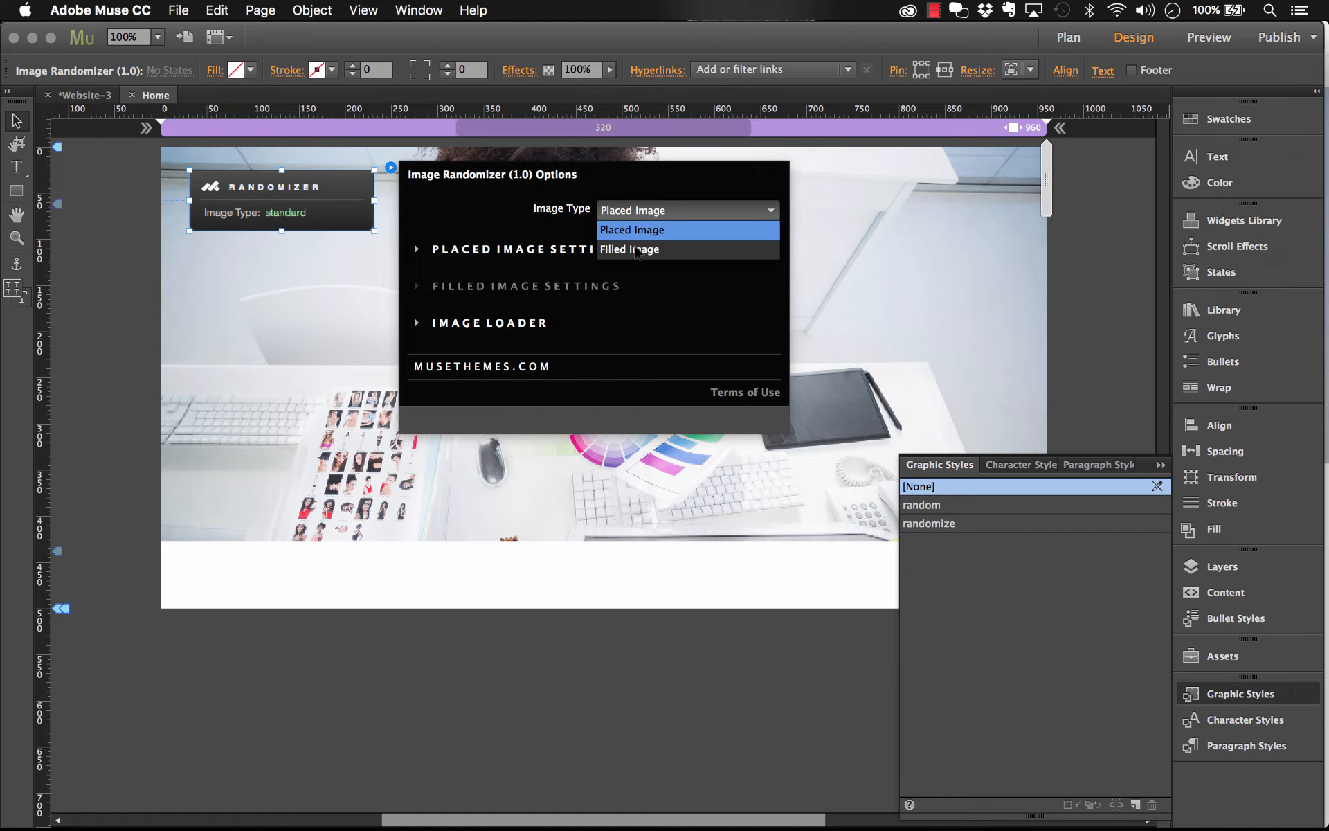
left_click(636, 250)
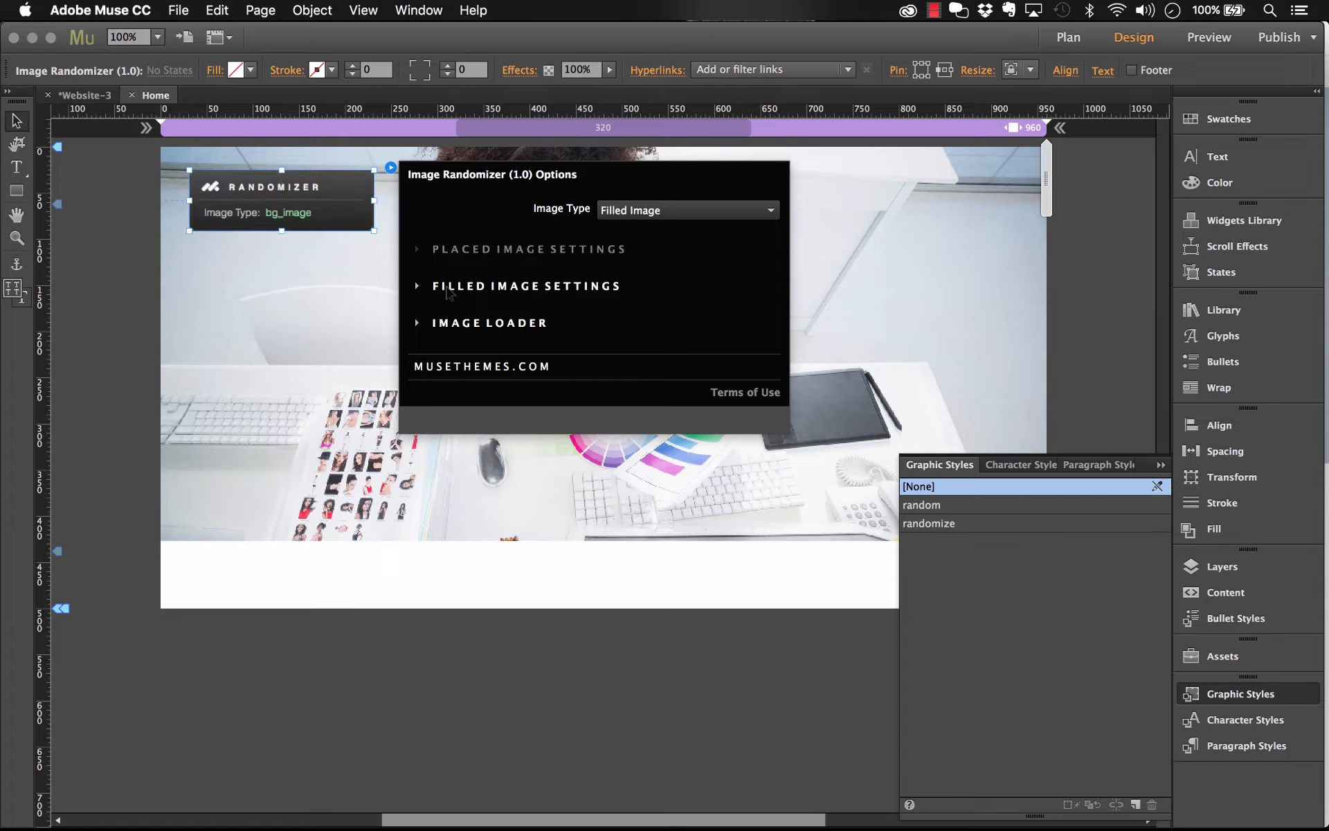
Step: Set the widget's filled image type to Filled Rectangle with the graphic style randomize, and check the images in its loader
left_click(447, 289)
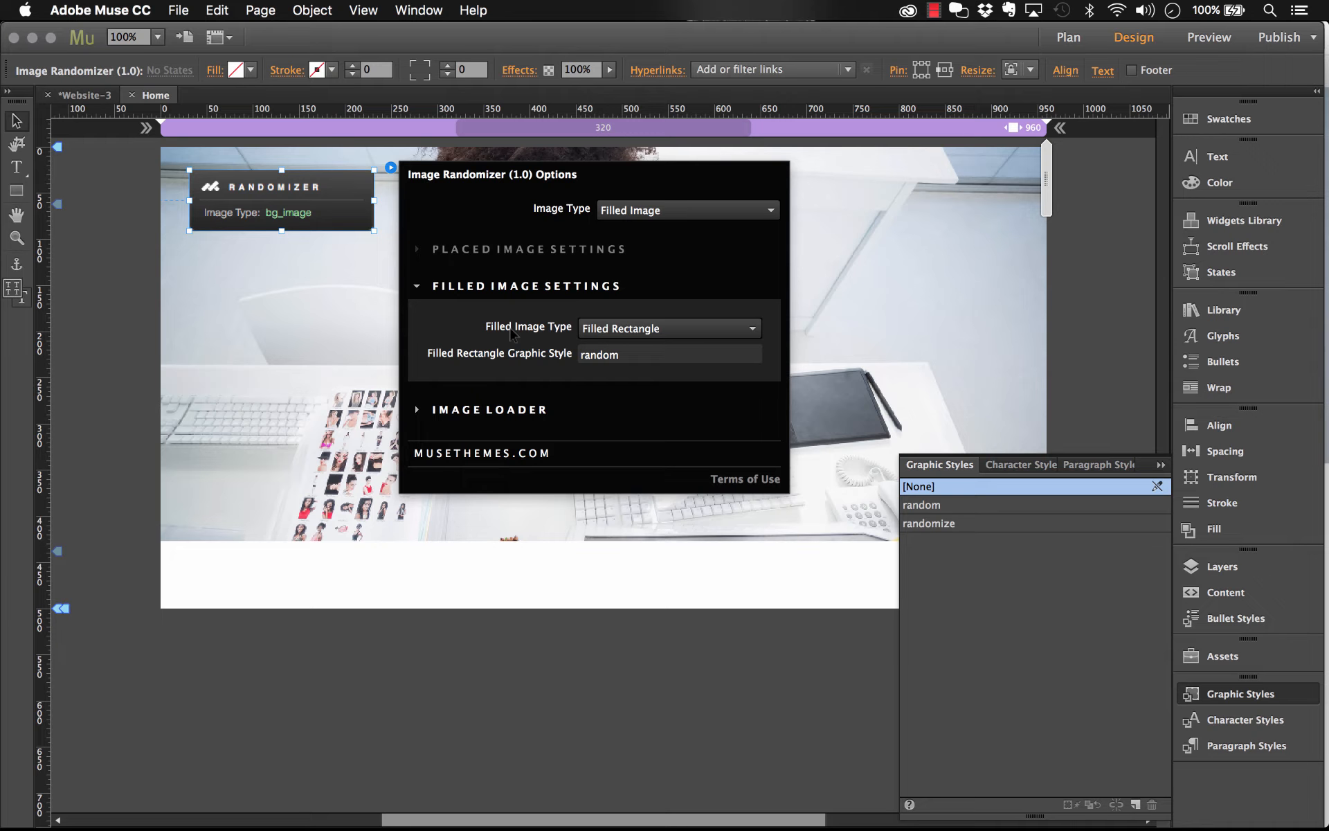
left_click(649, 339)
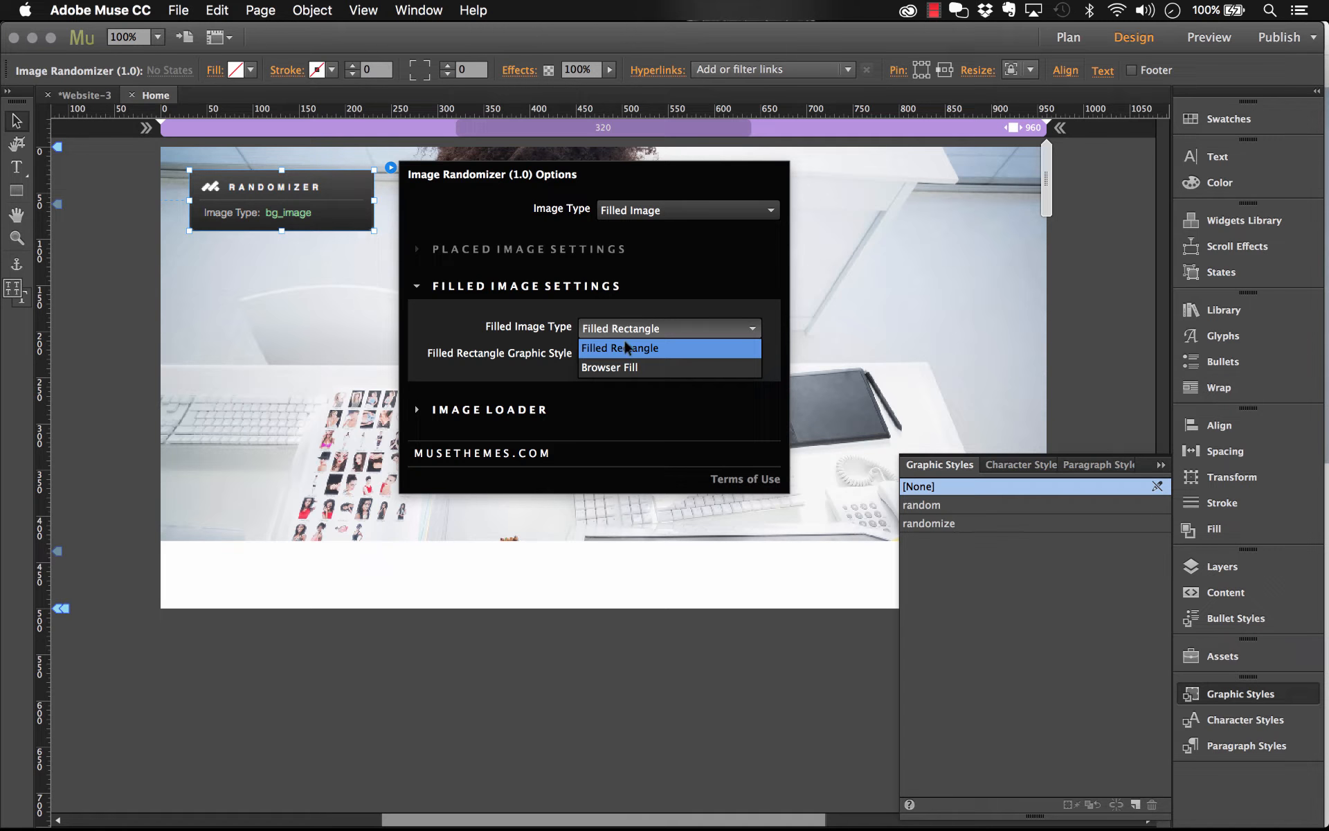
left_click(626, 350)
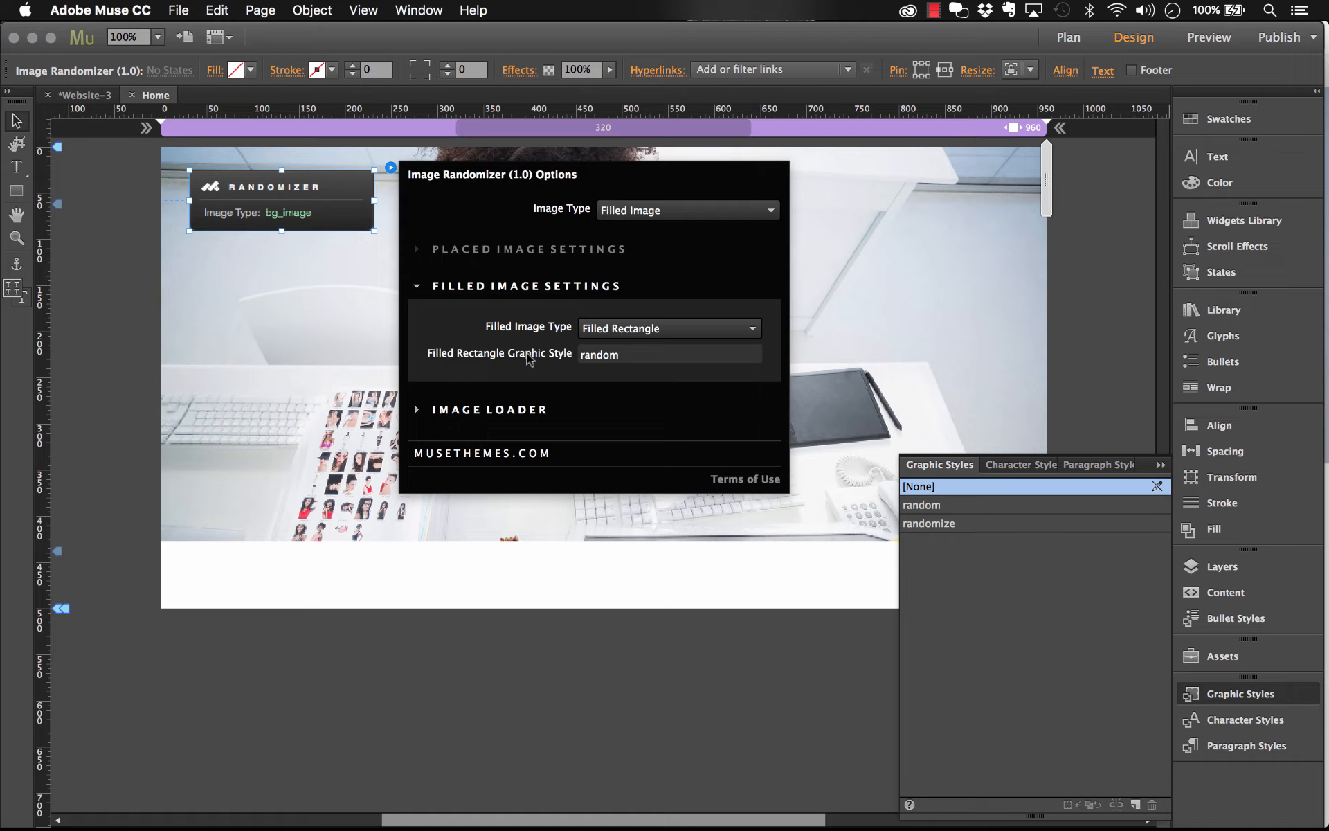
left_click(649, 353)
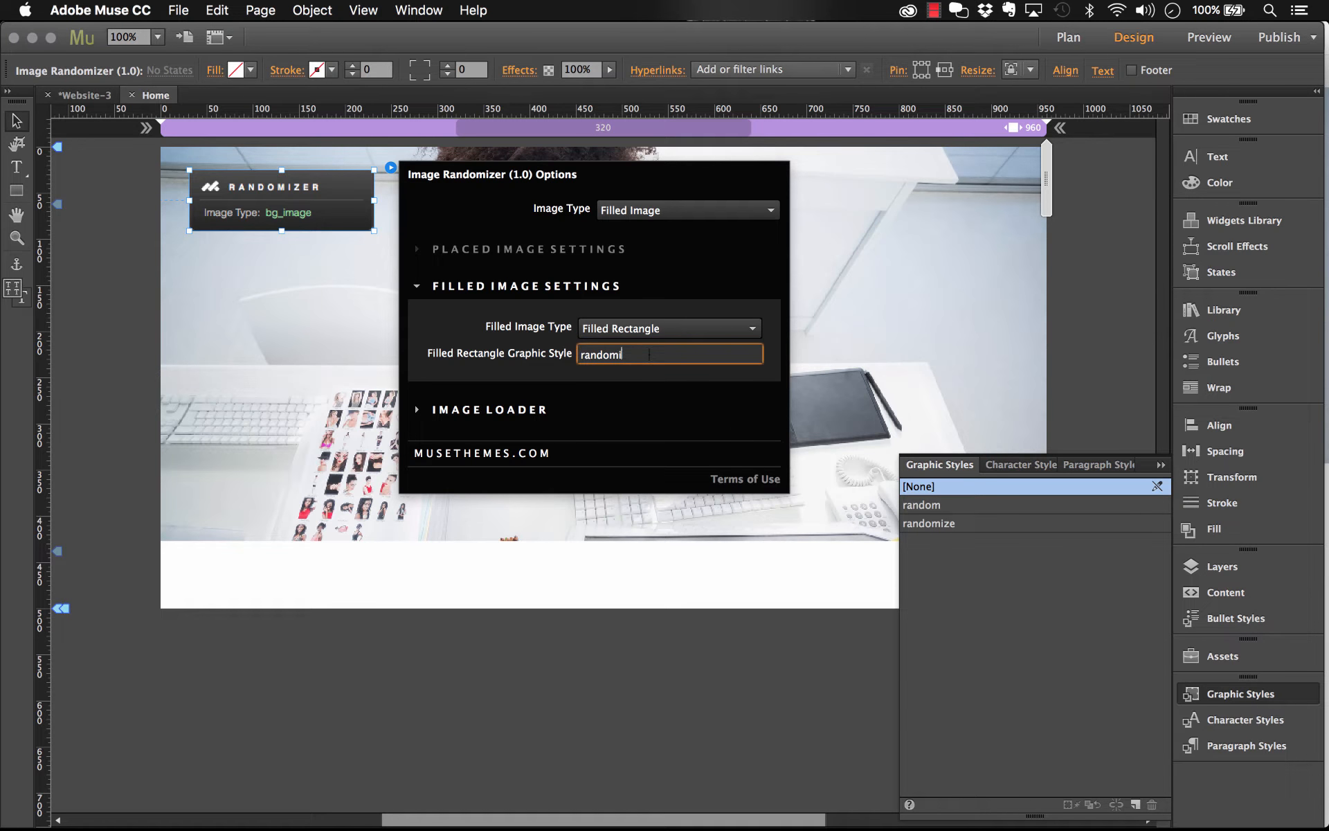
type("ize")
key("Return")
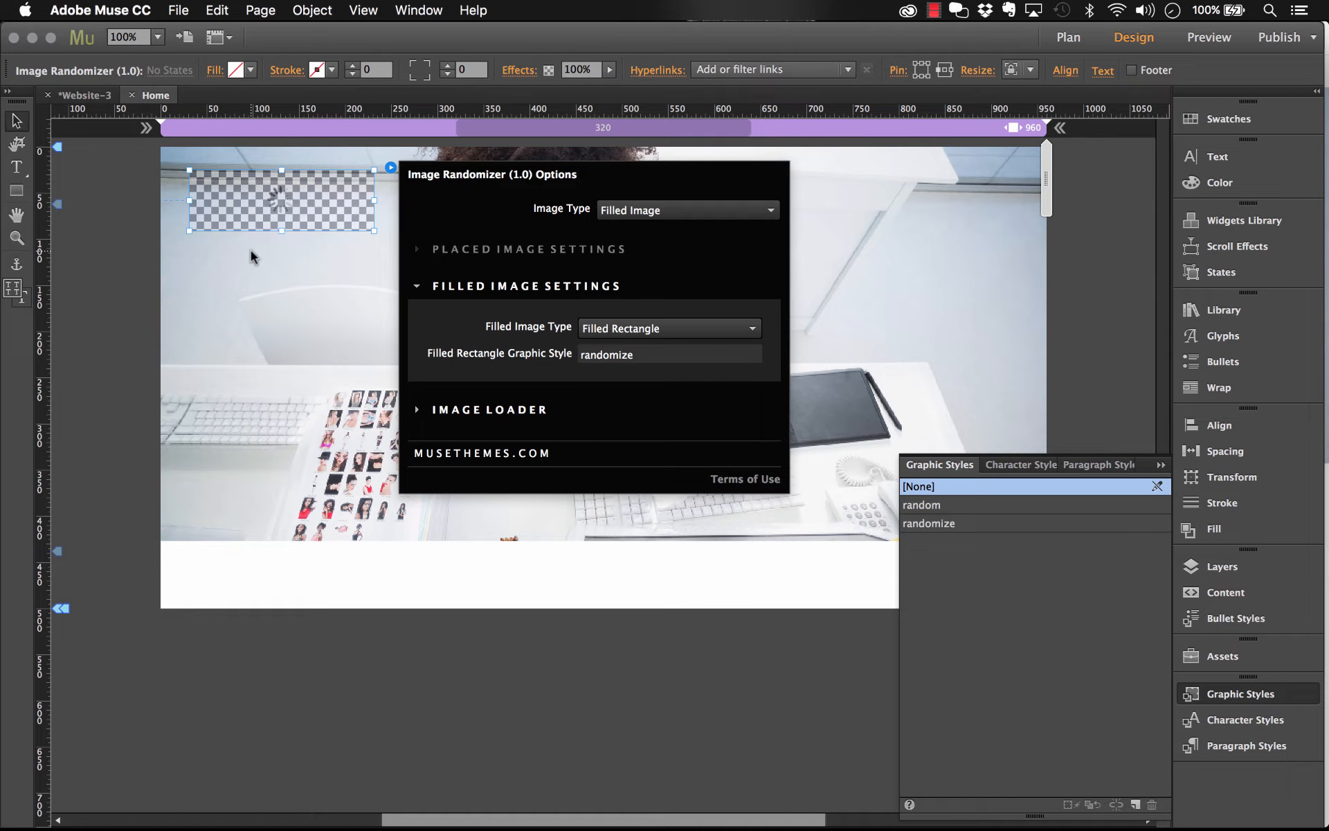
left_click(493, 412)
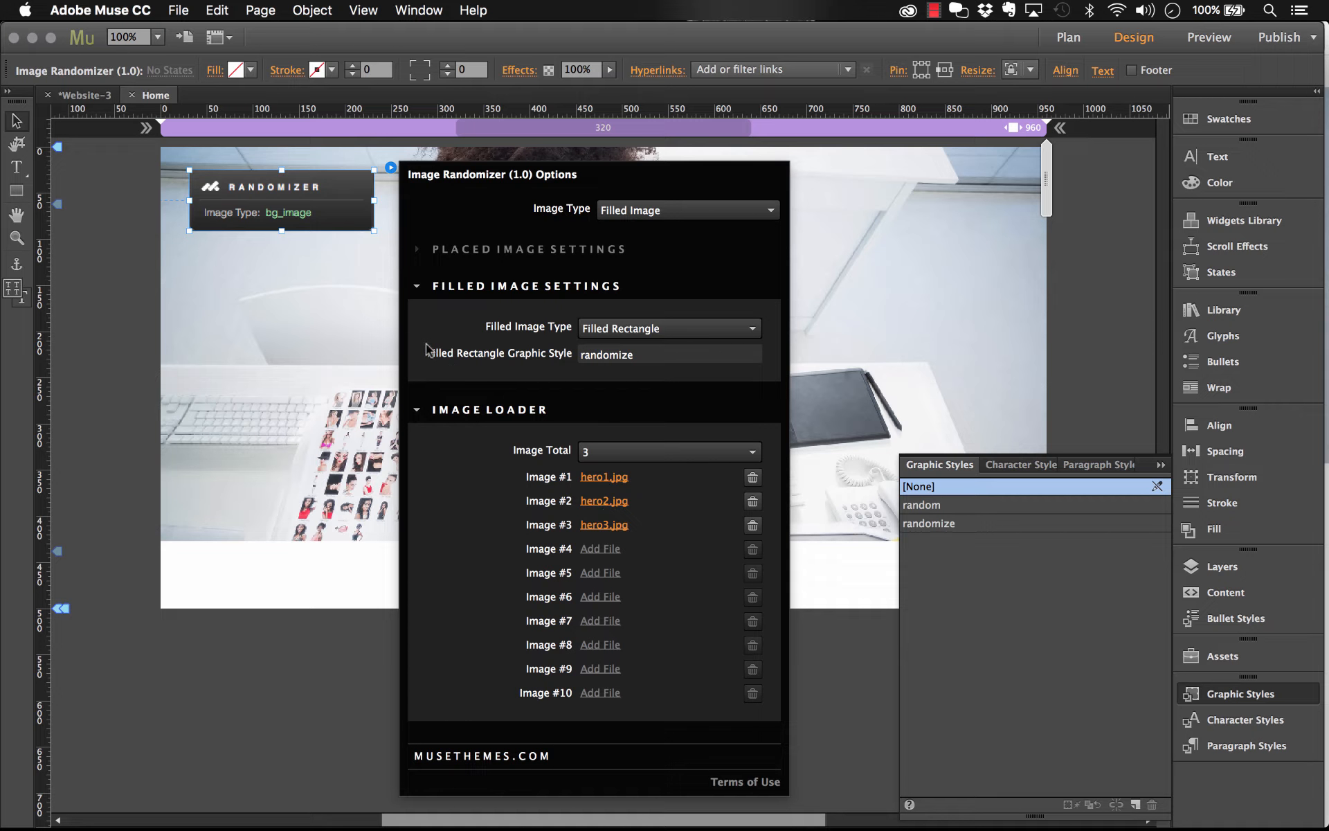
left_click(130, 288)
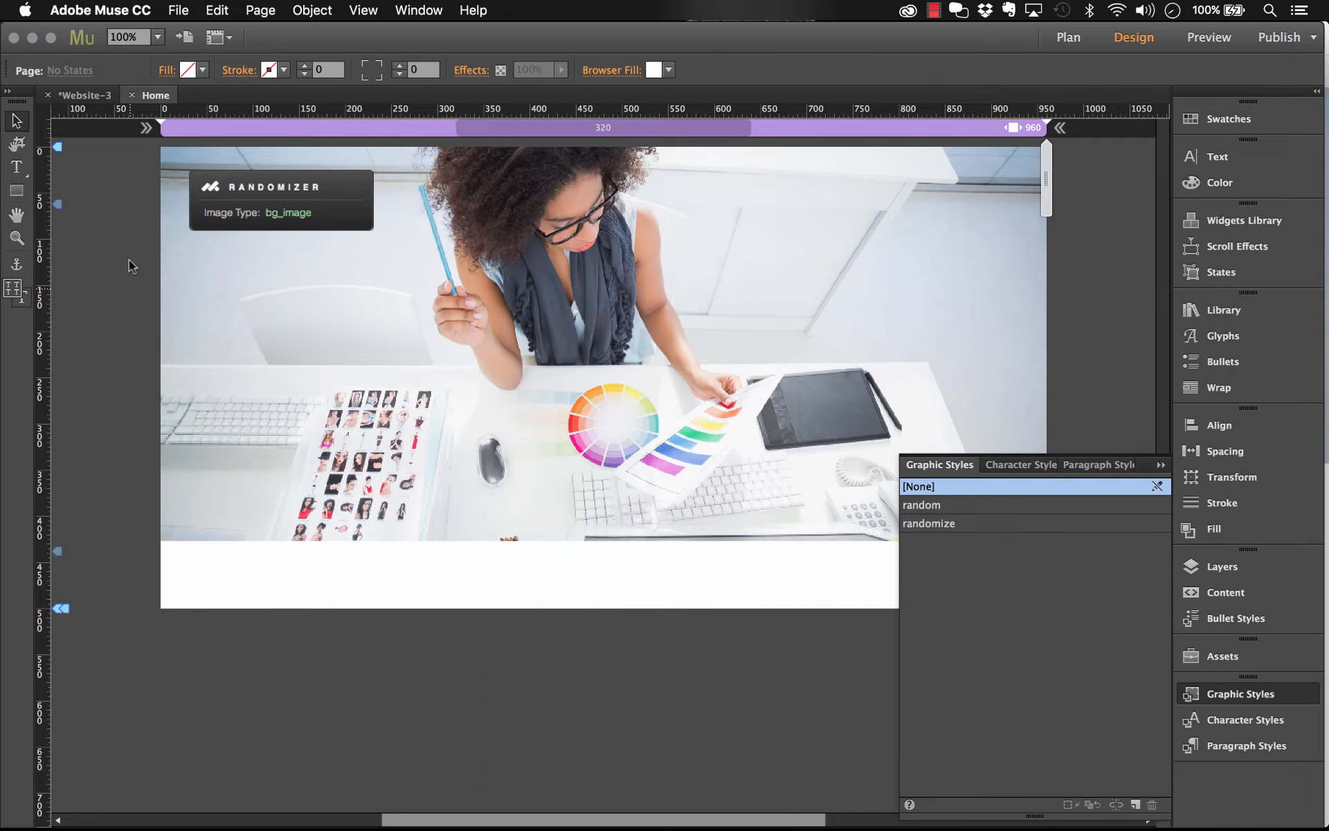
Step: Preview the page in the browser and reload it to check the rectangle's random images
left_click(182, 9)
left_click(267, 304)
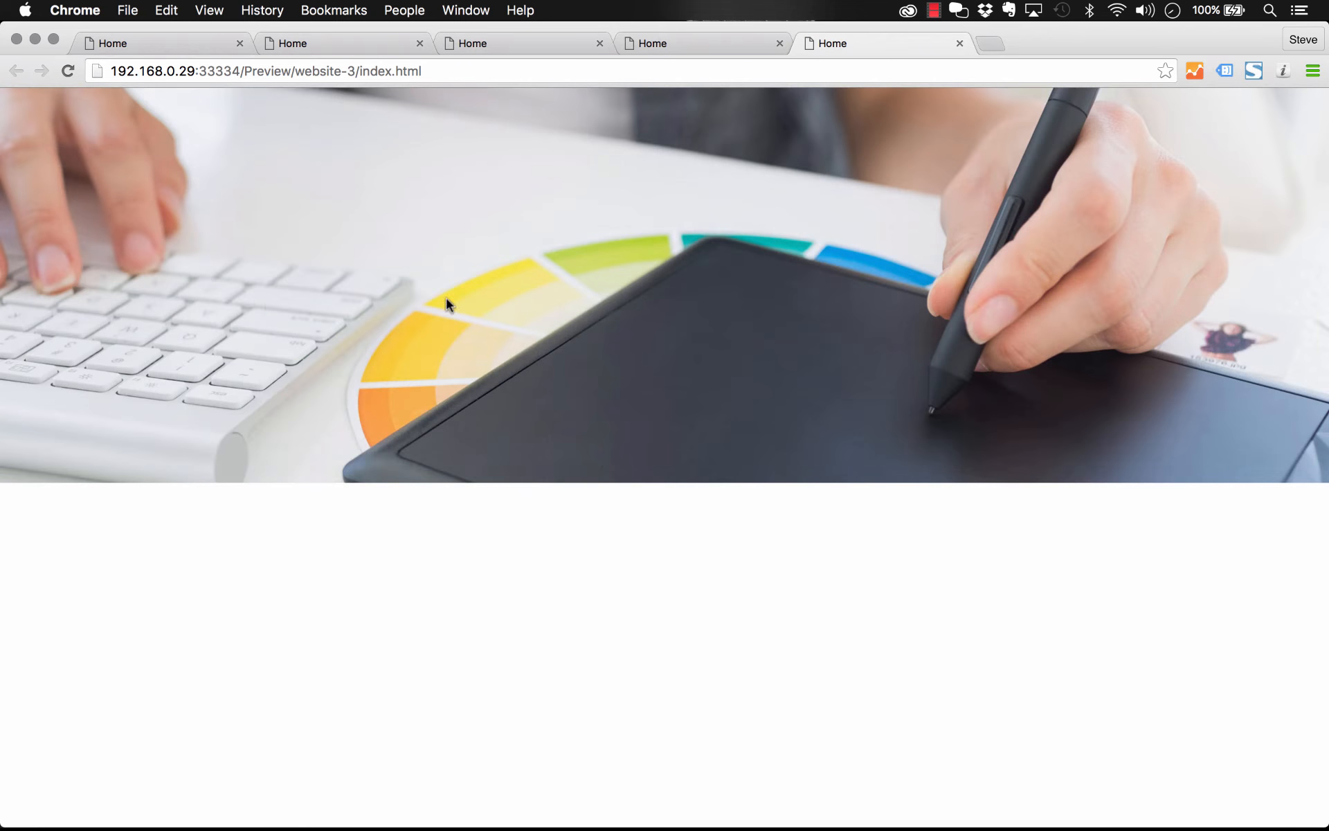
mouse_move(1323, 289)
left_mouse_down()
mouse_move(924, 309)
mouse_move(1324, 303)
left_mouse_up()
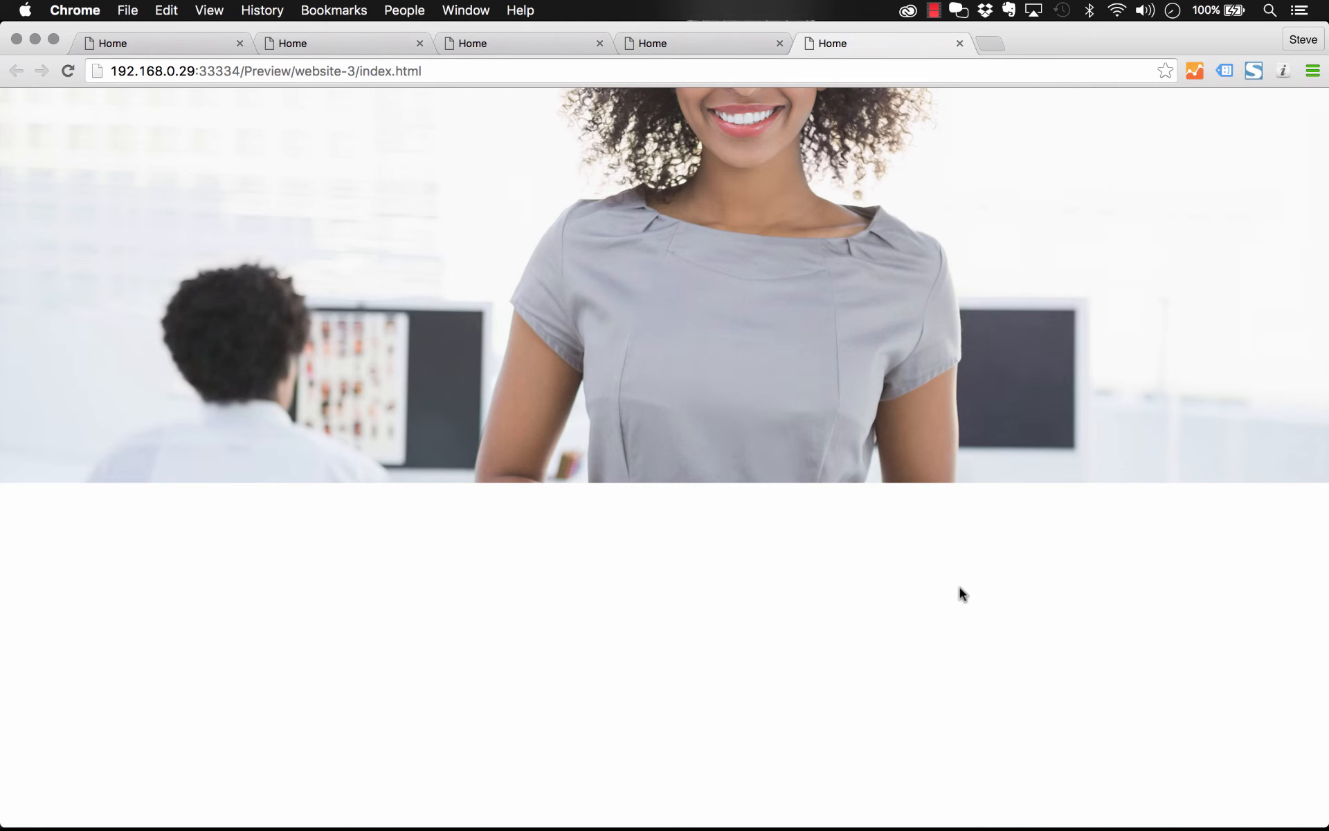
key("super+r")
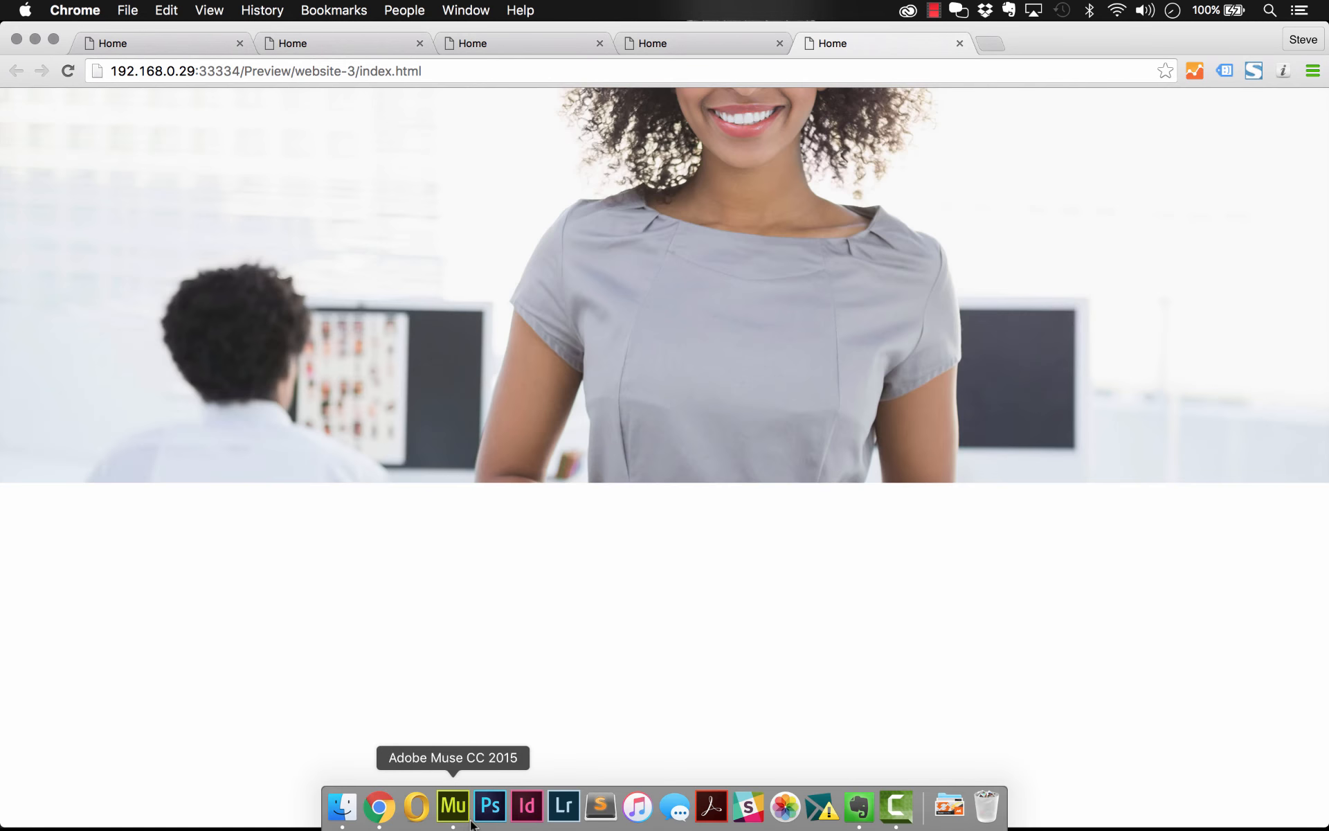
Step: Switch back to Adobe Muse and delete the filled rectangle from the page
left_click(447, 801)
left_click(569, 344)
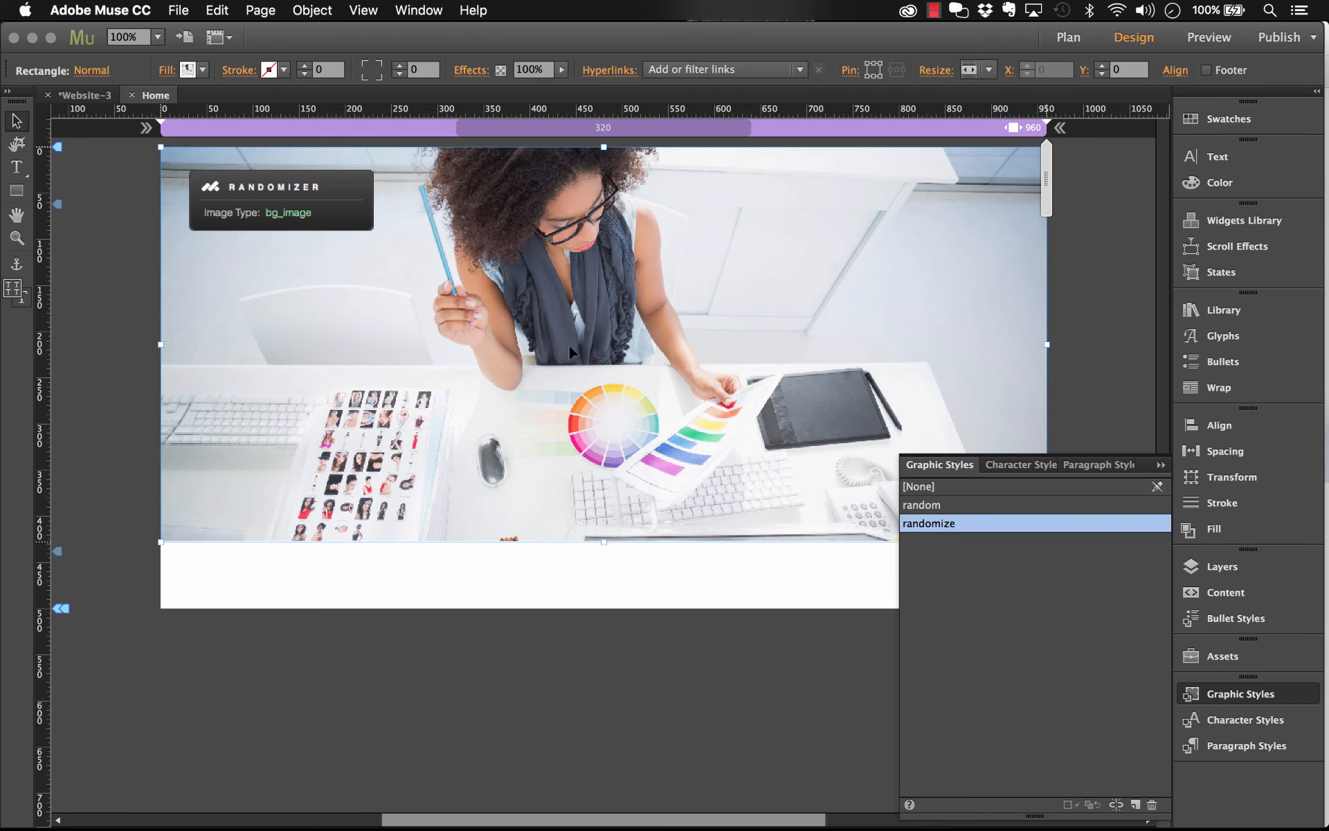
key("Delete")
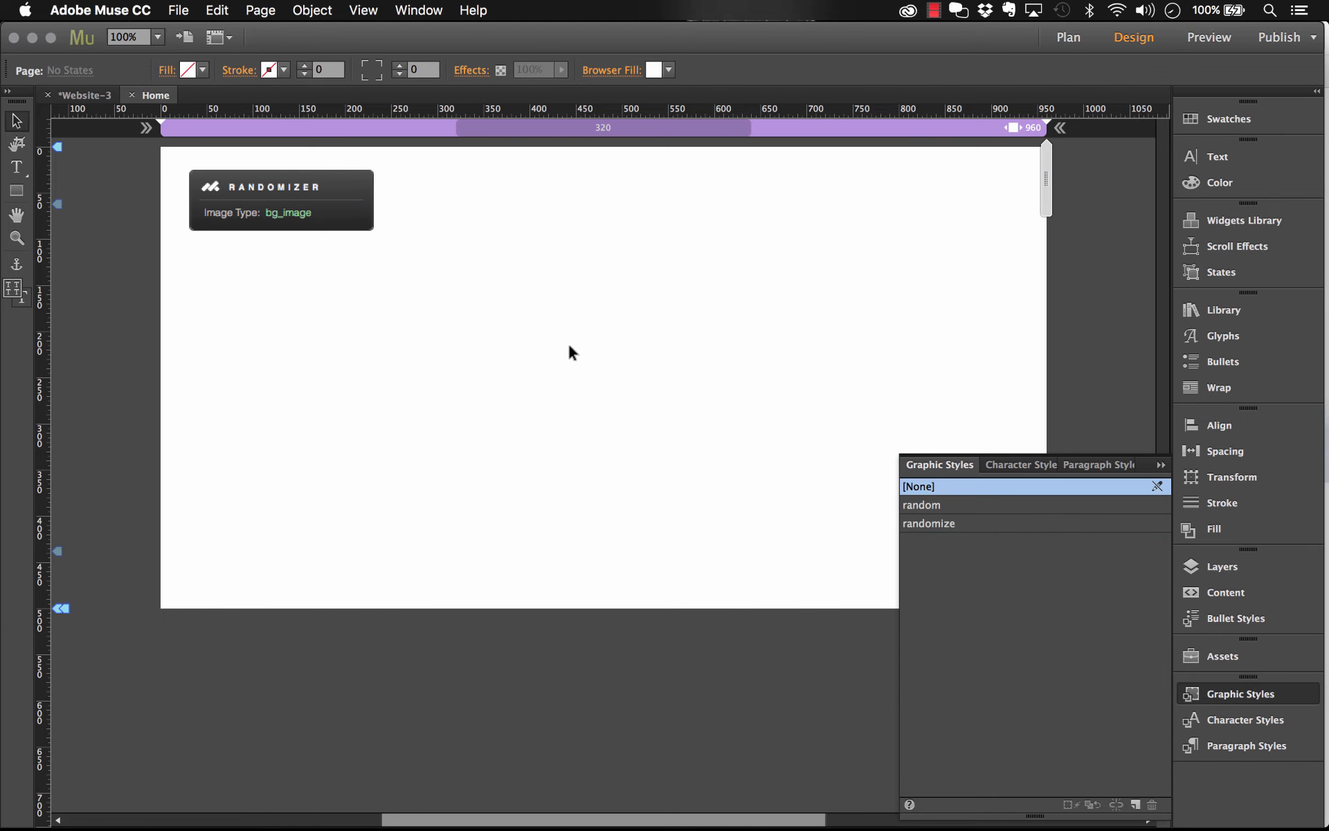
Step: Add hero3.jpg as the page's browser fill image and set its position to centre
left_click(617, 72)
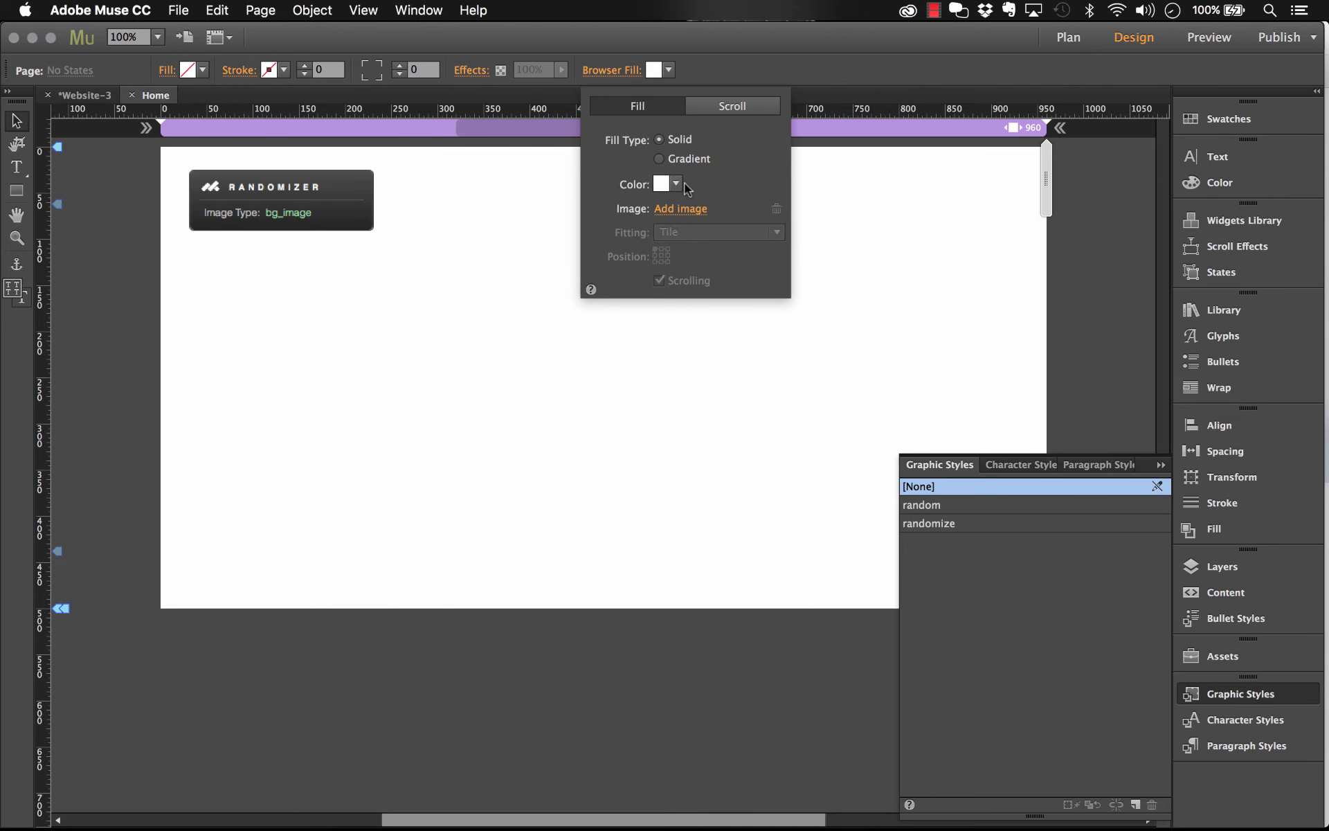
left_click(677, 209)
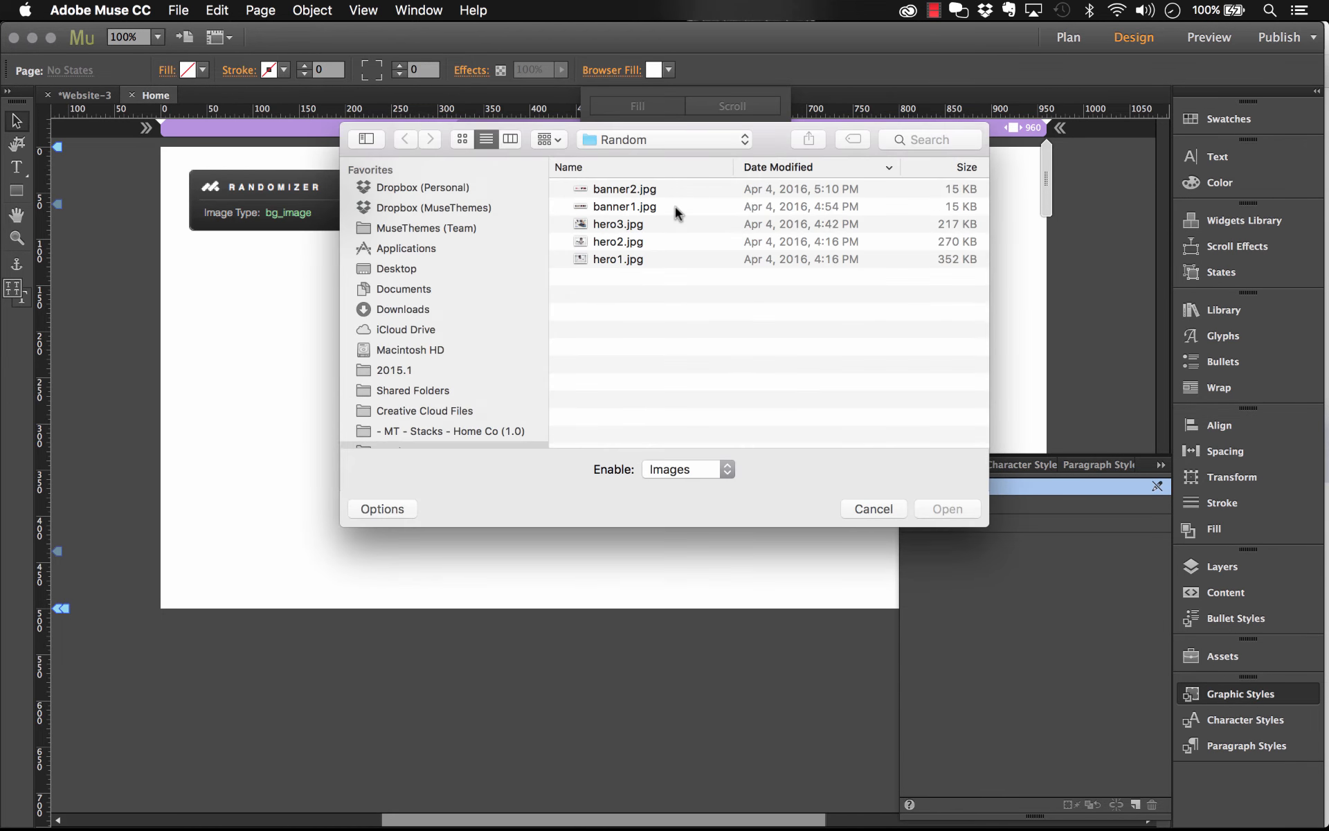
double_click(620, 220)
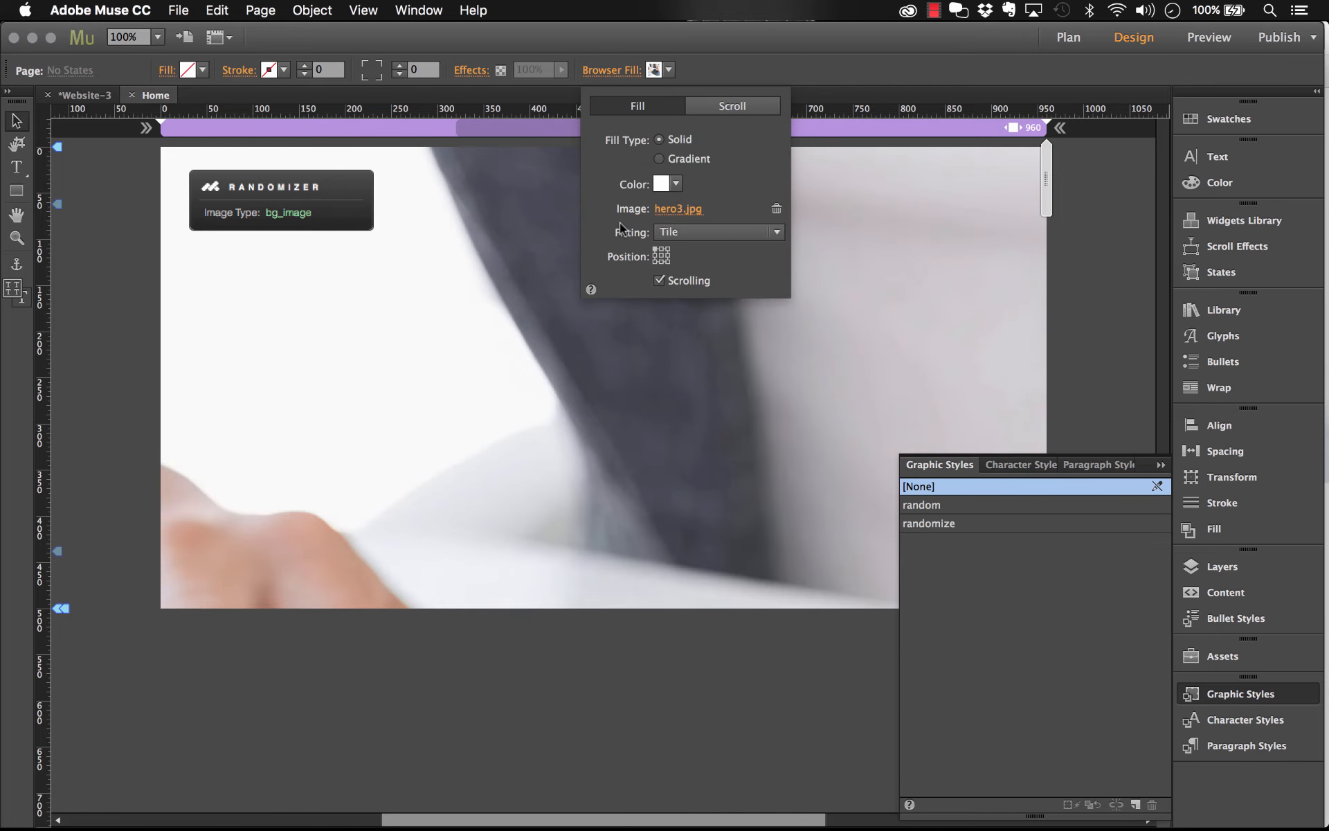
left_click(661, 257)
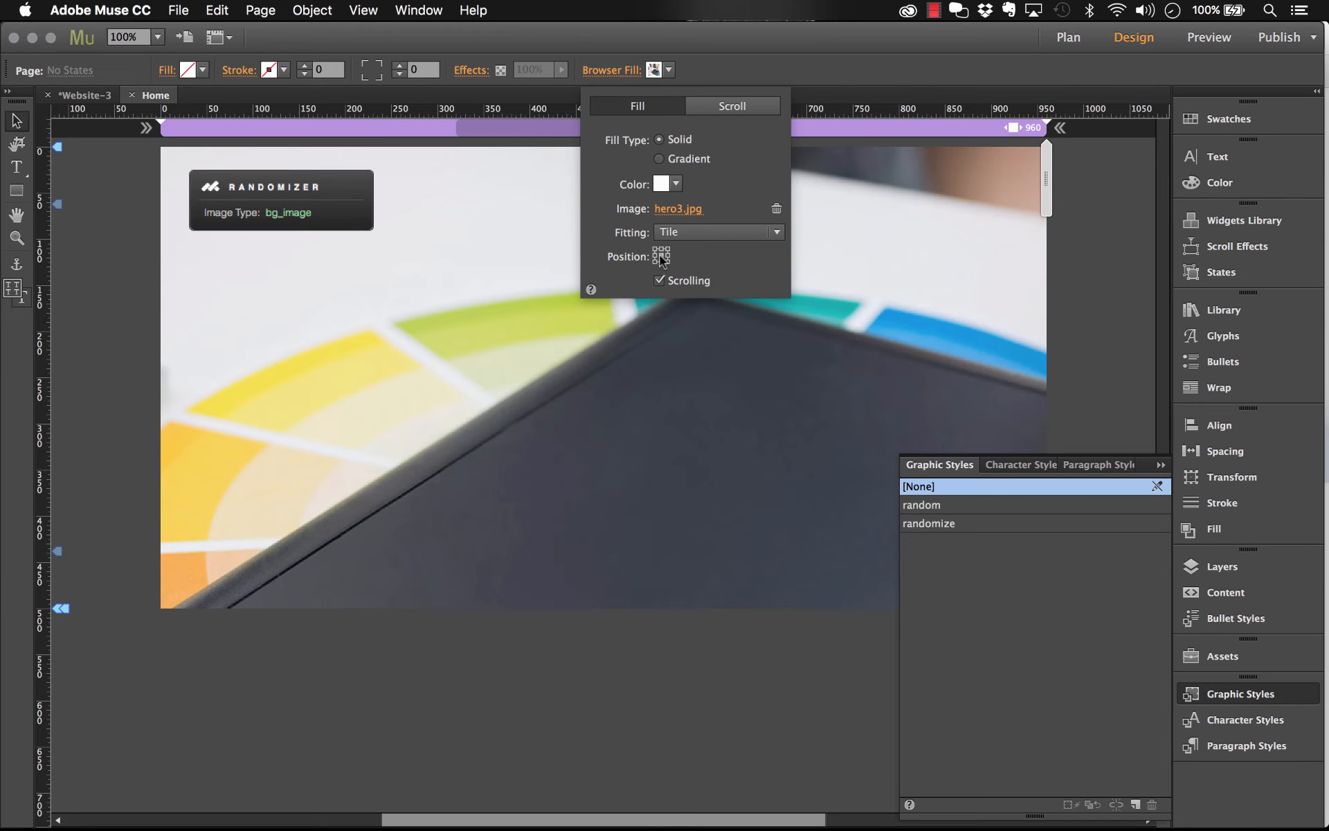
left_click(1159, 465)
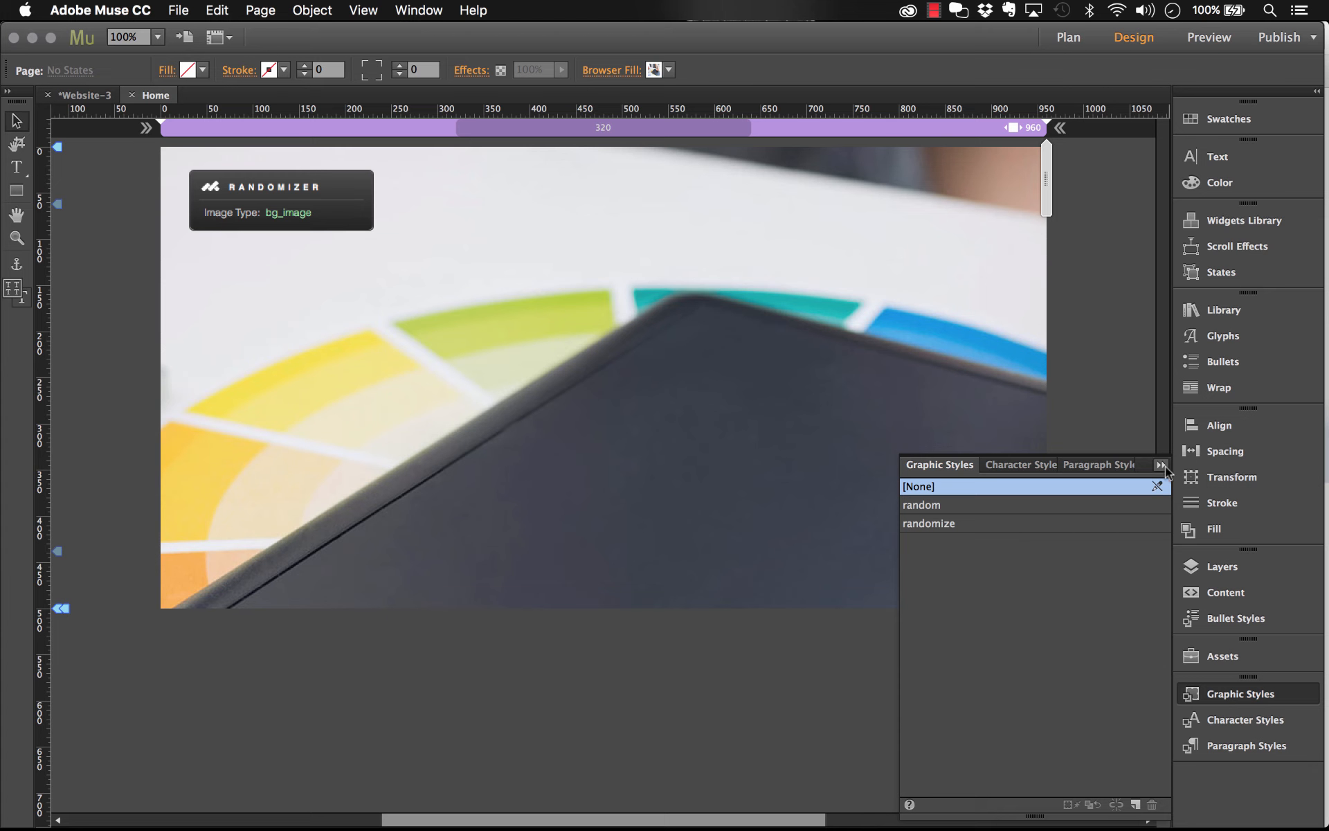
Step: Change the Randomizer widget's filled image type to Browser Fill
left_click(360, 207)
left_click(391, 168)
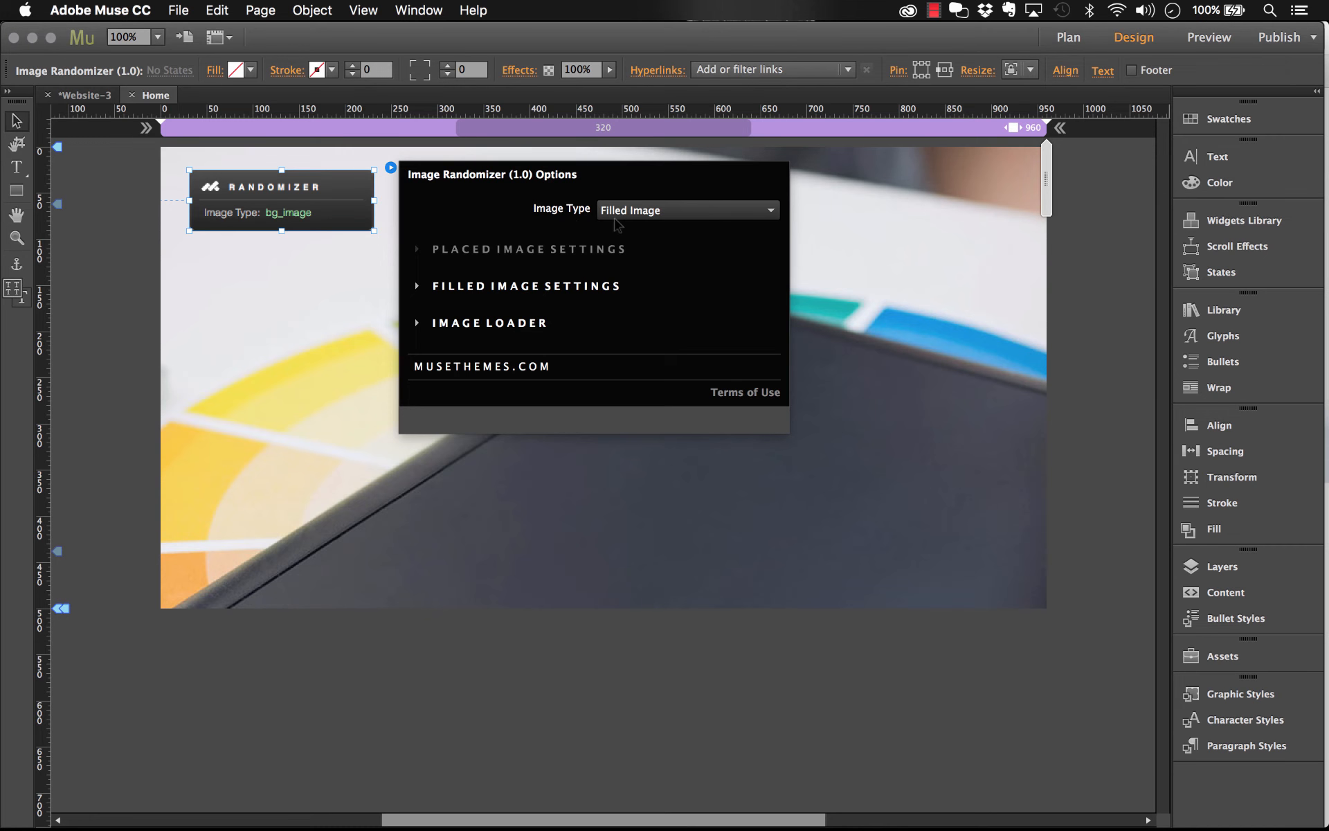
left_click(516, 294)
left_click(627, 334)
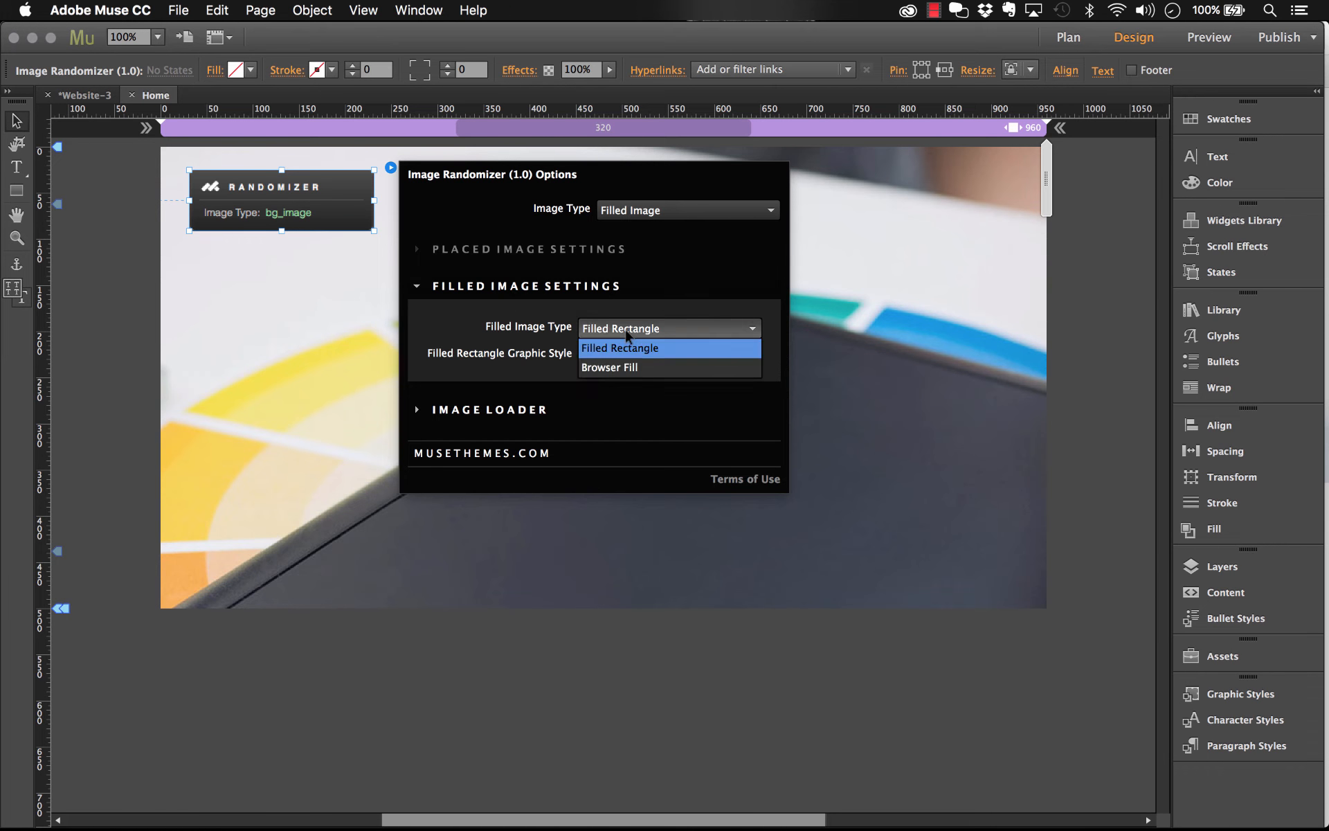
left_click(621, 368)
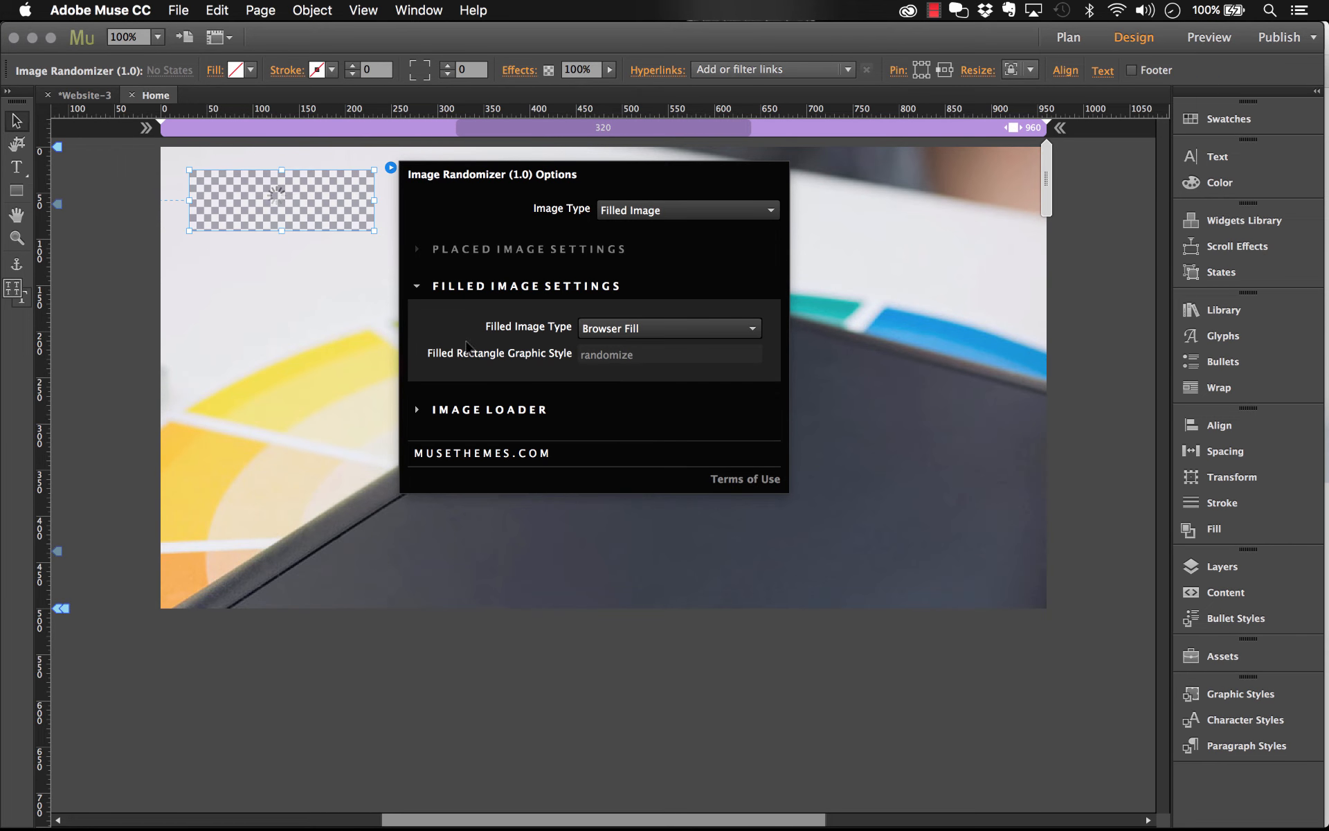
left_click(1074, 385)
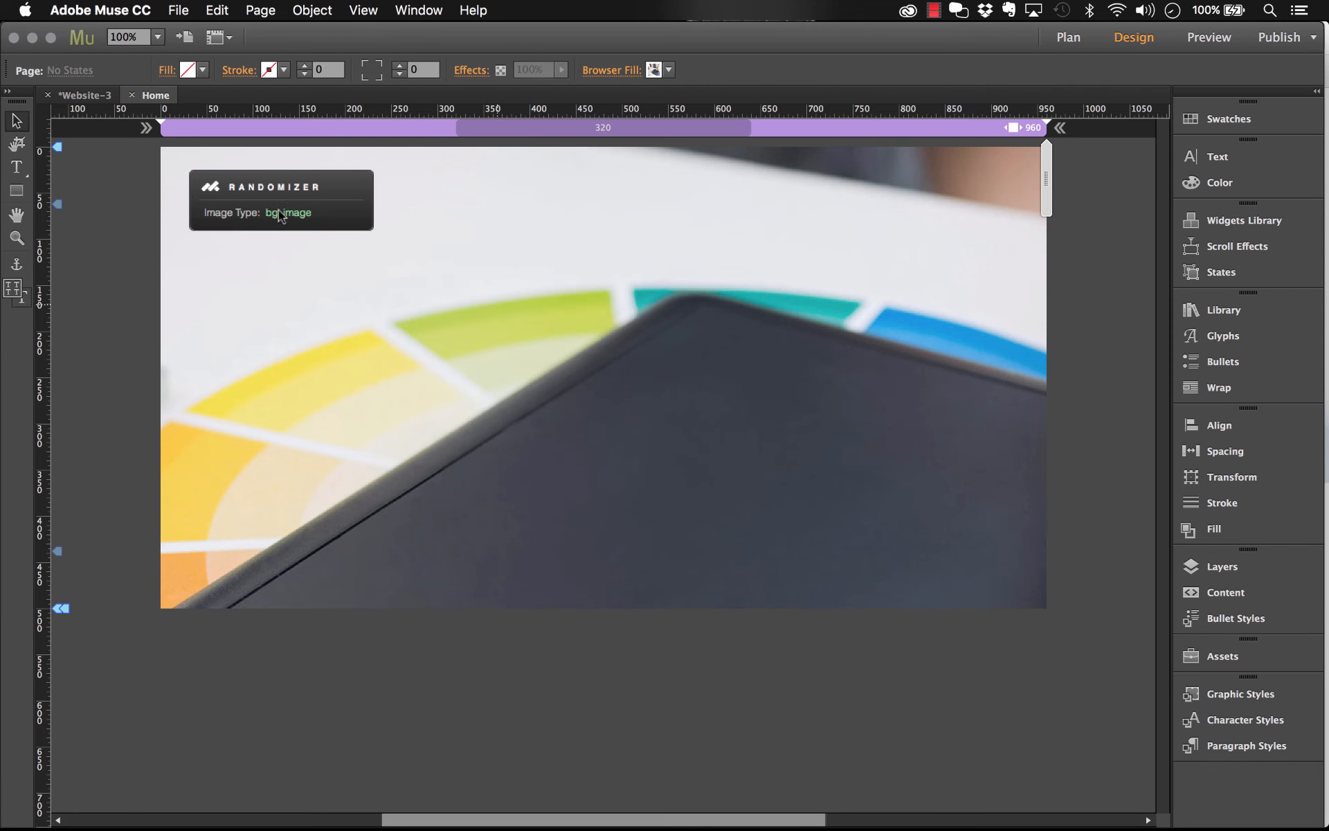
Step: Preview the page in the browser to check the random browser fill images
left_click(178, 10)
left_click(307, 321)
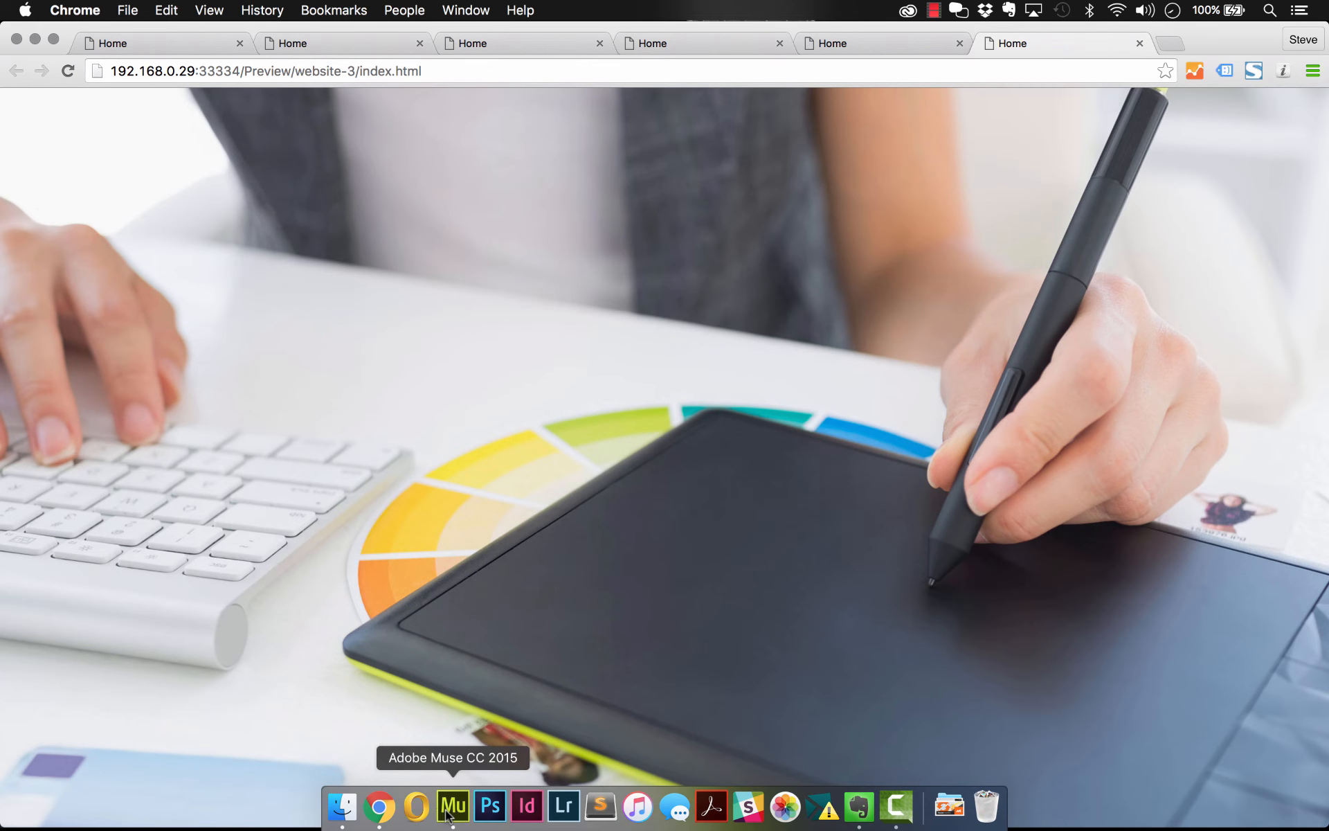
Step: Switch back to Adobe Muse and remove the image from the page's browser fill
left_click(453, 803)
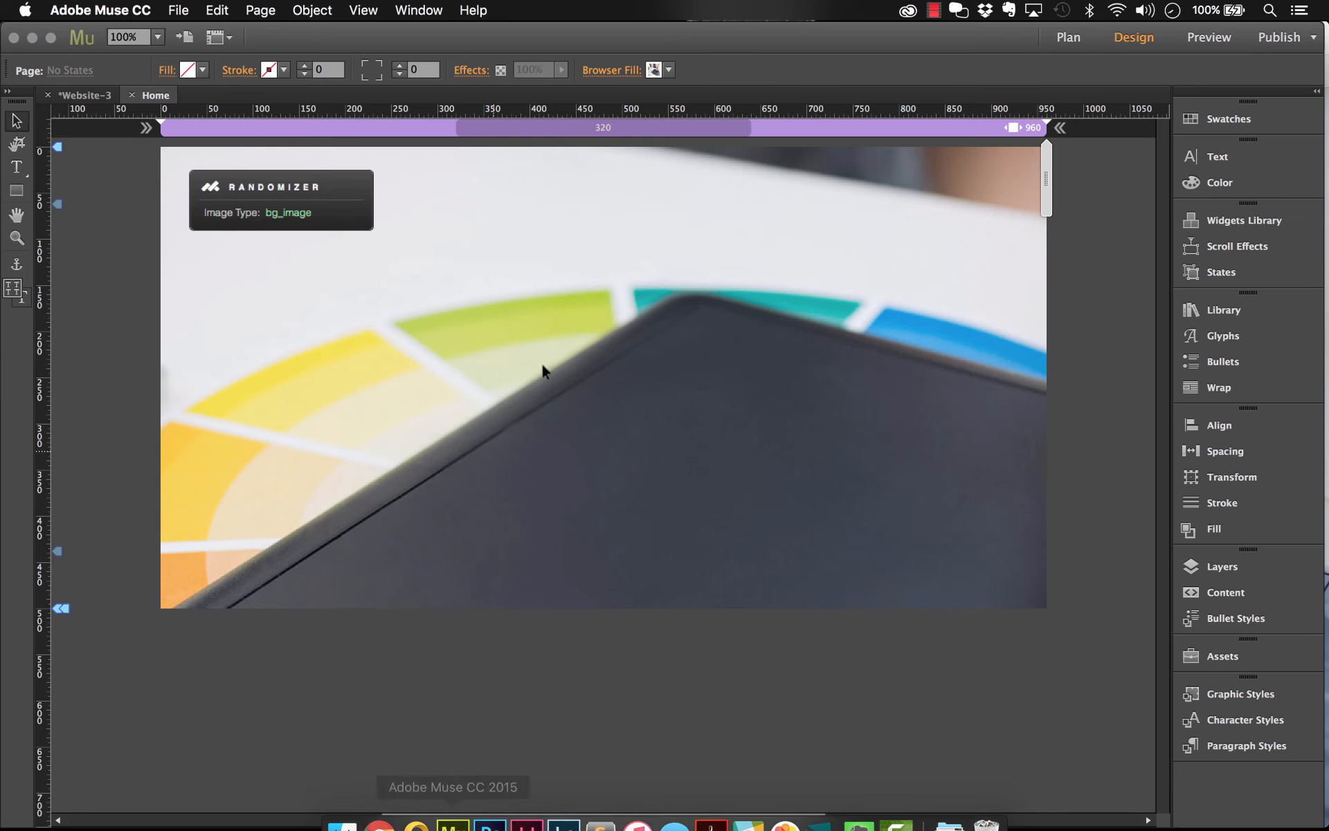
left_click(637, 72)
left_click(776, 208)
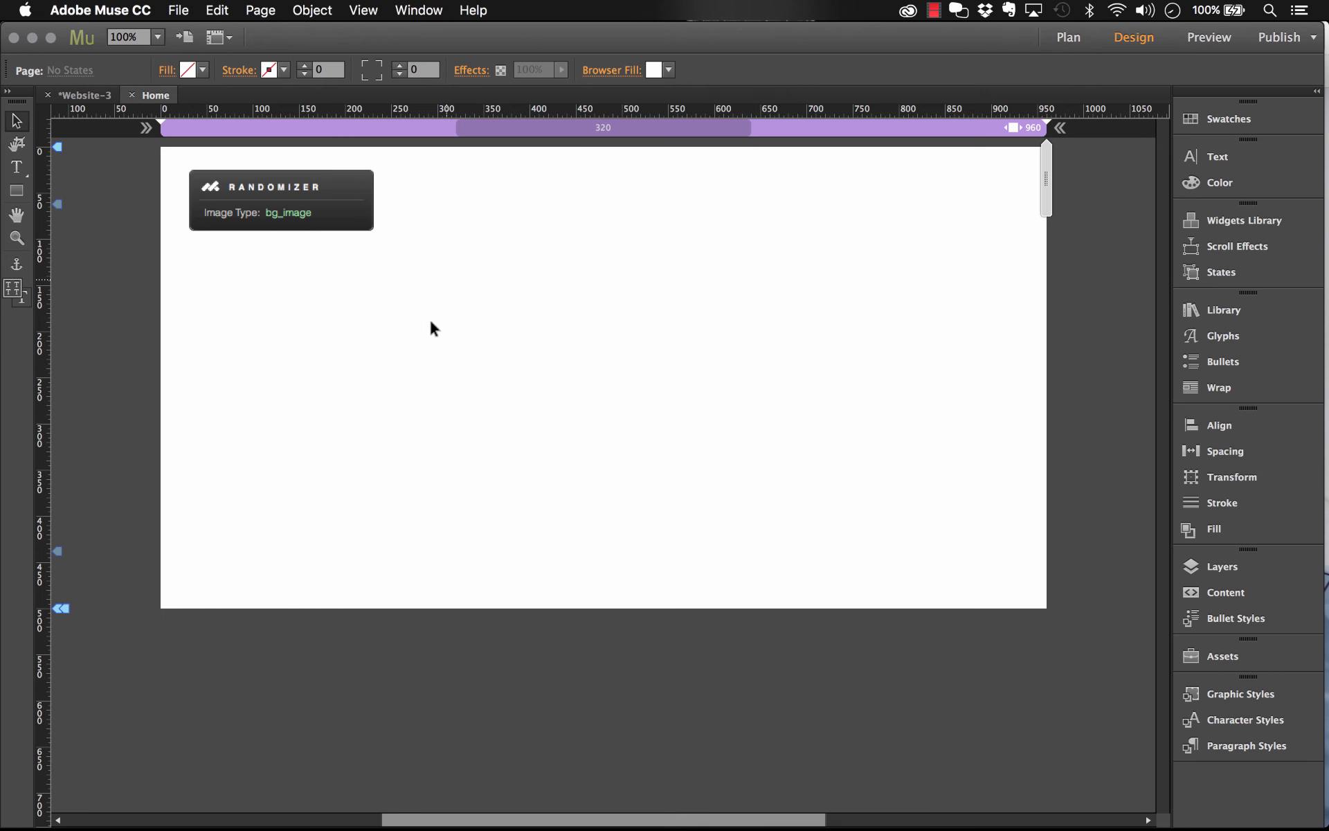
Step: Place banner1.jpg on the page below the widget and centre it horizontally at X 230, Y 155
key("super+d")
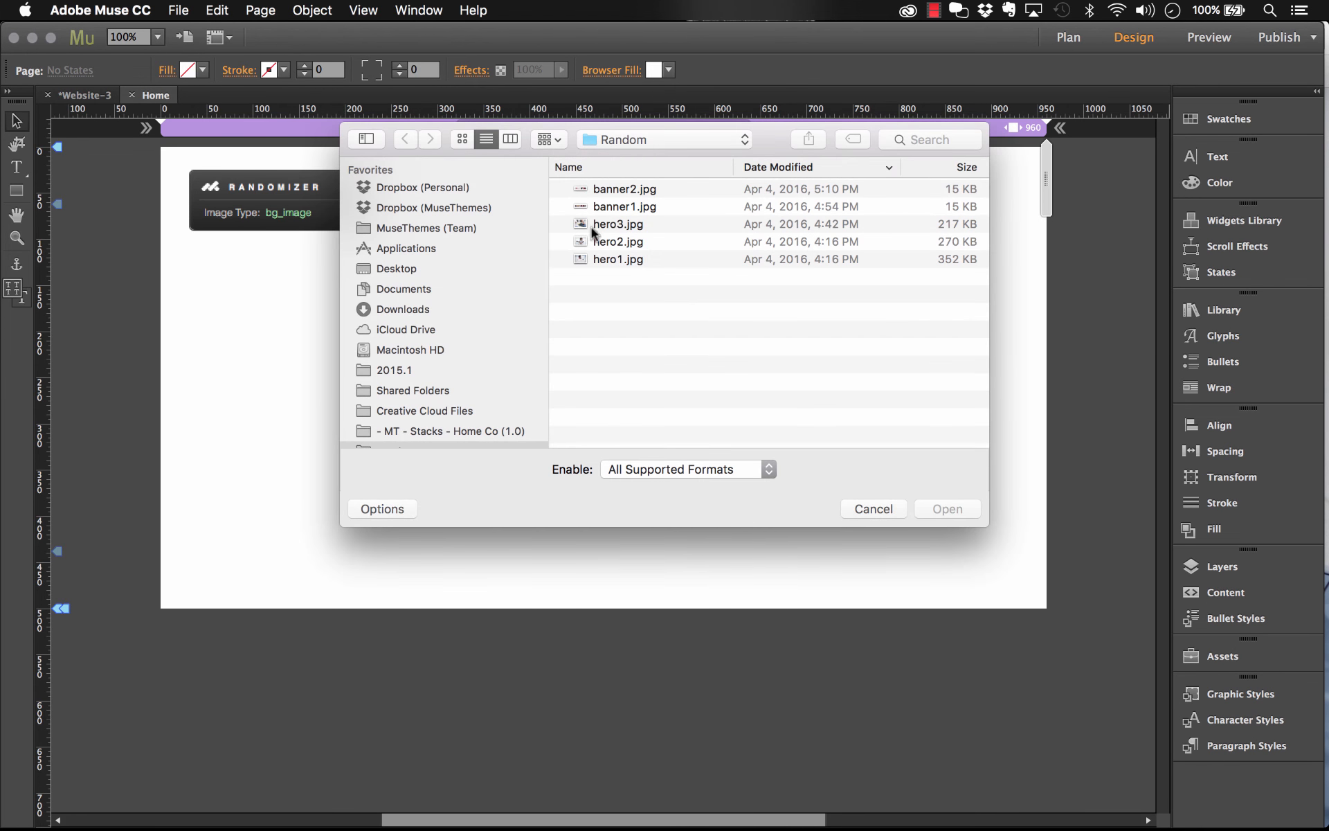
left_click(626, 206)
left_click(947, 509)
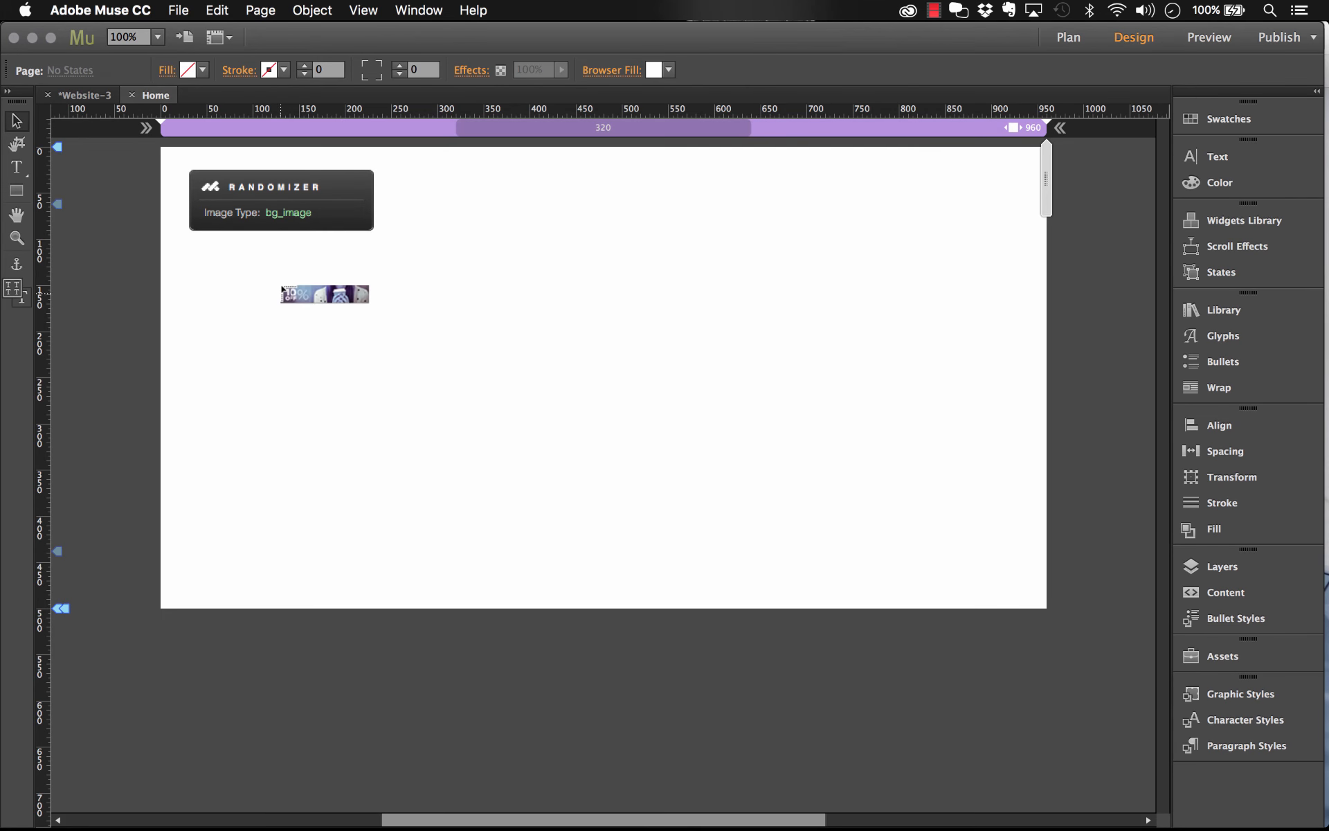
left_click(281, 281)
left_click_drag(573, 307, 661, 317)
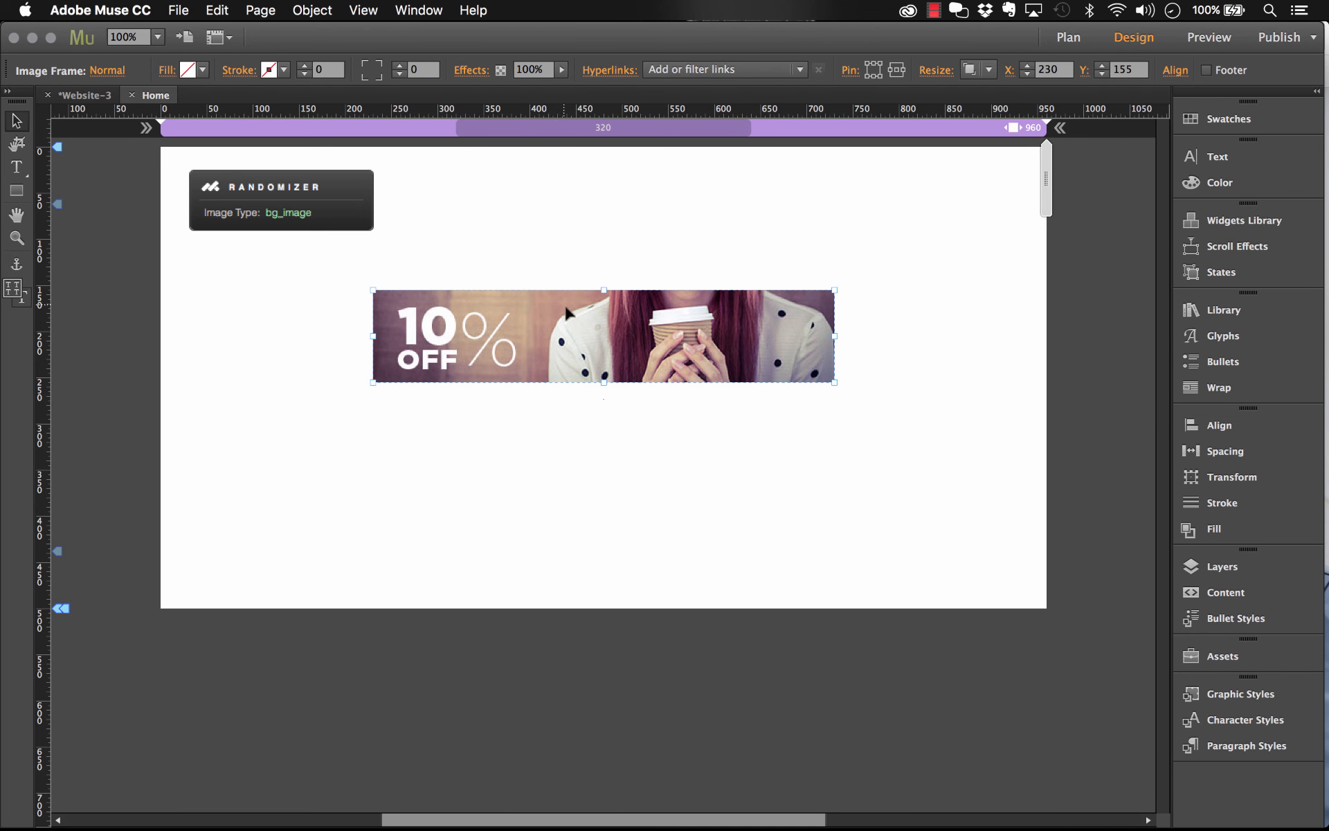
left_click(540, 258)
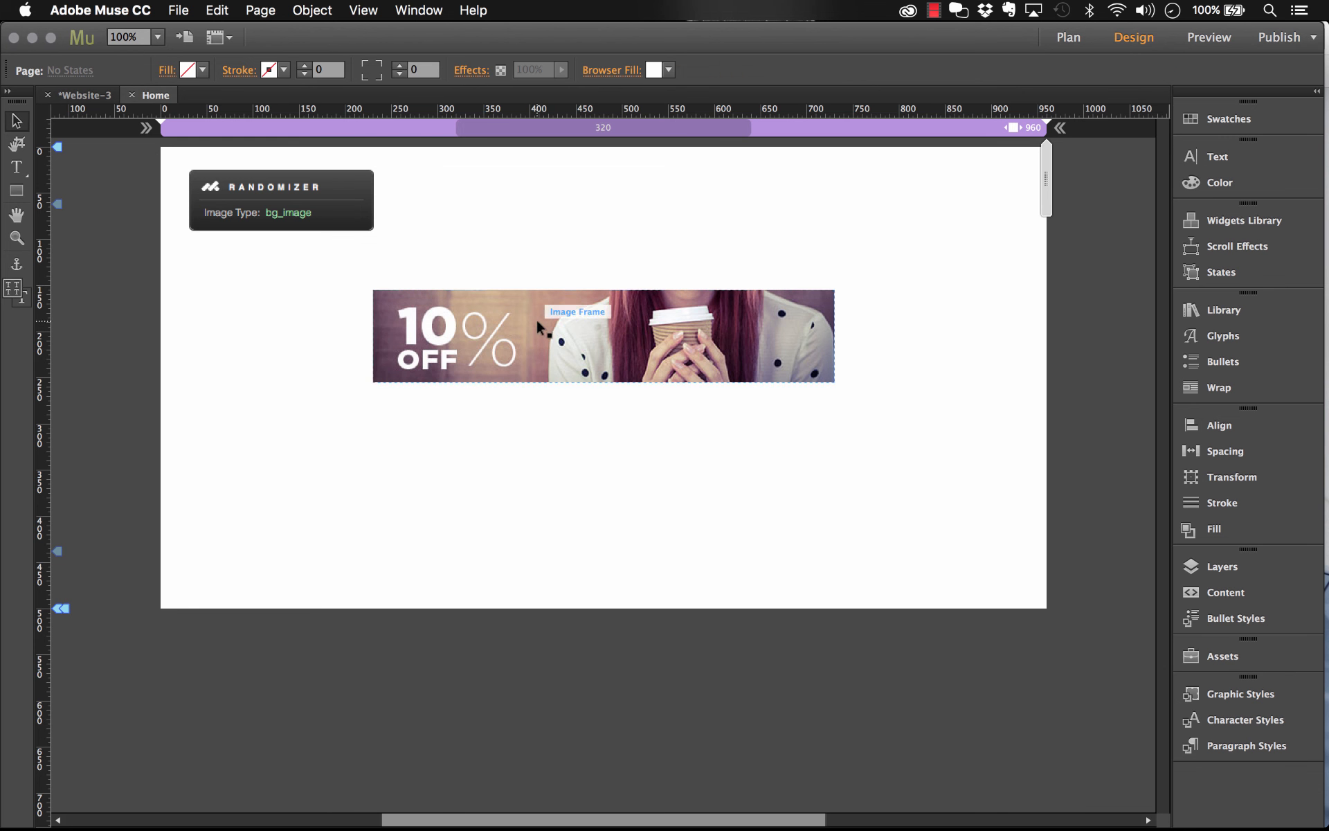